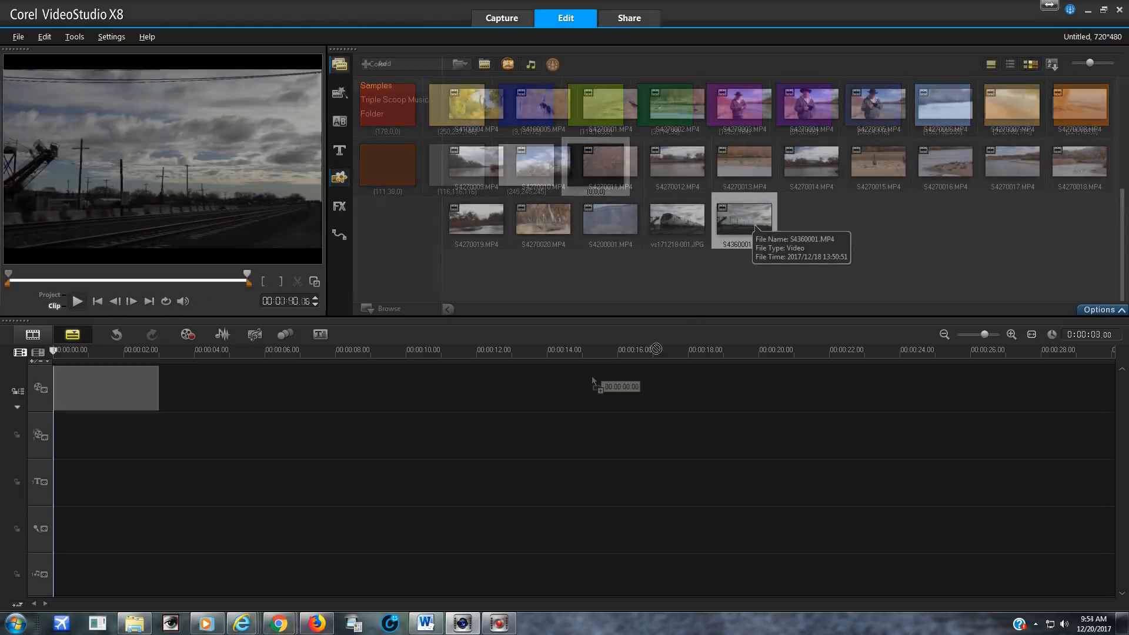
# Place S4360001.MP4 after the black clip on the video track and insert the F/X Crossfade transition between them
pyautogui.moveTo(744, 221); pyautogui.dragTo(650, 368)
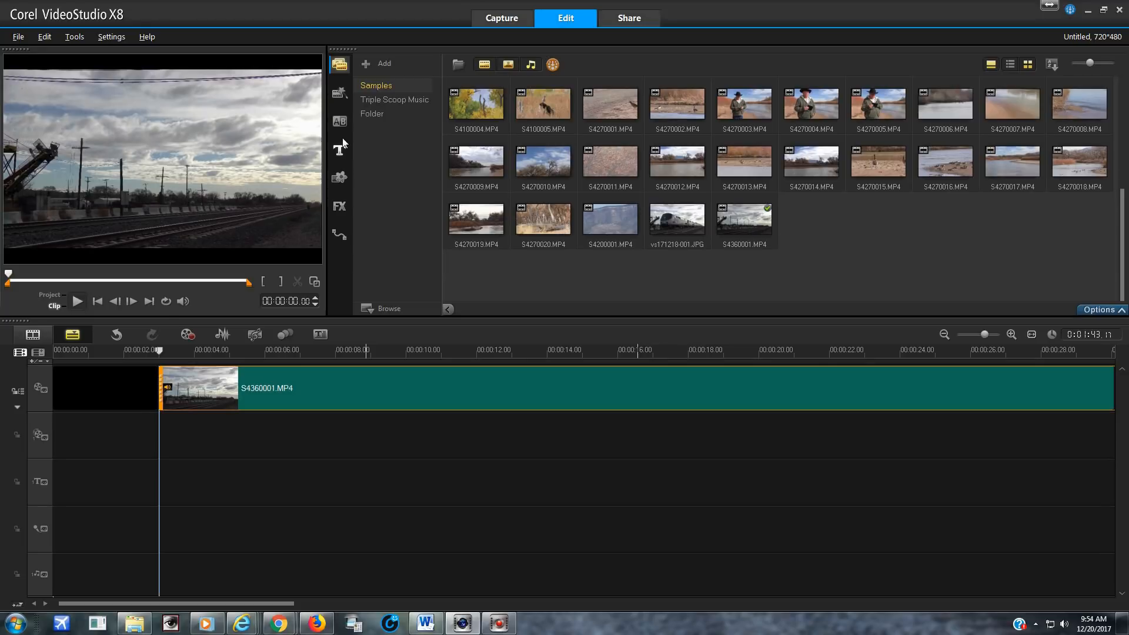
pyautogui.click(340, 122)
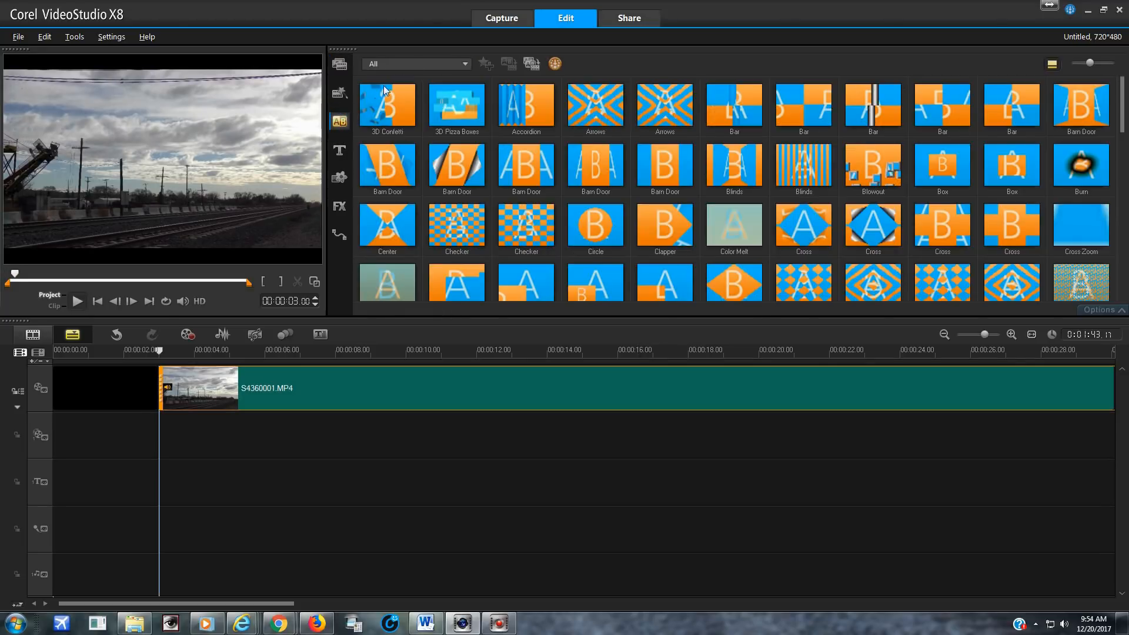
pyautogui.click(408, 64)
pyautogui.click(404, 159)
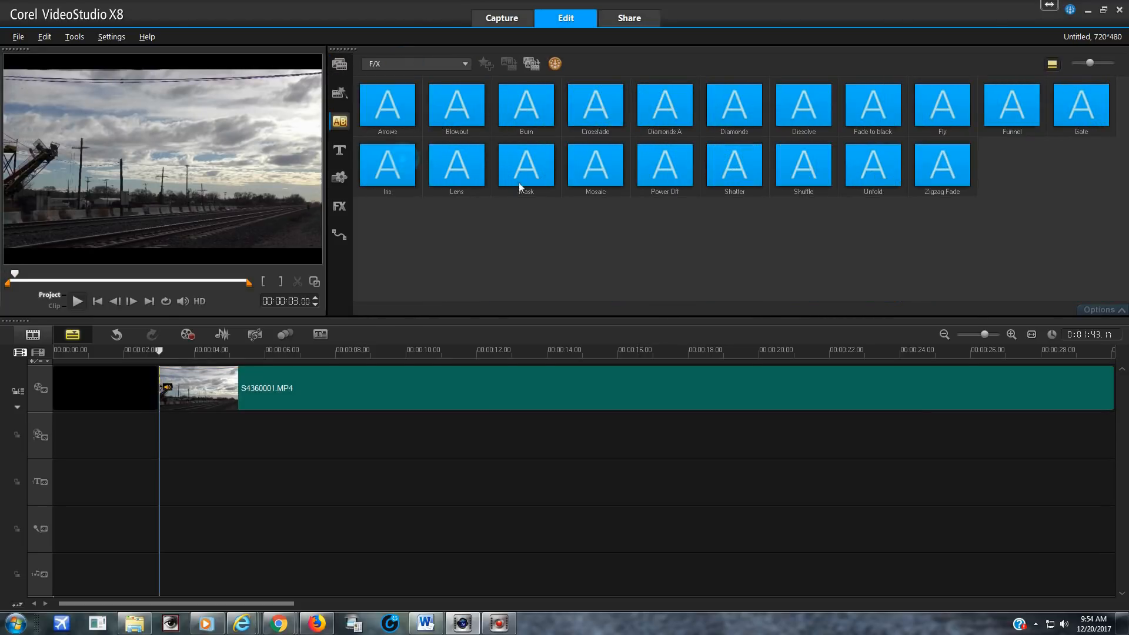
pyautogui.moveTo(596, 105); pyautogui.dragTo(191, 390)
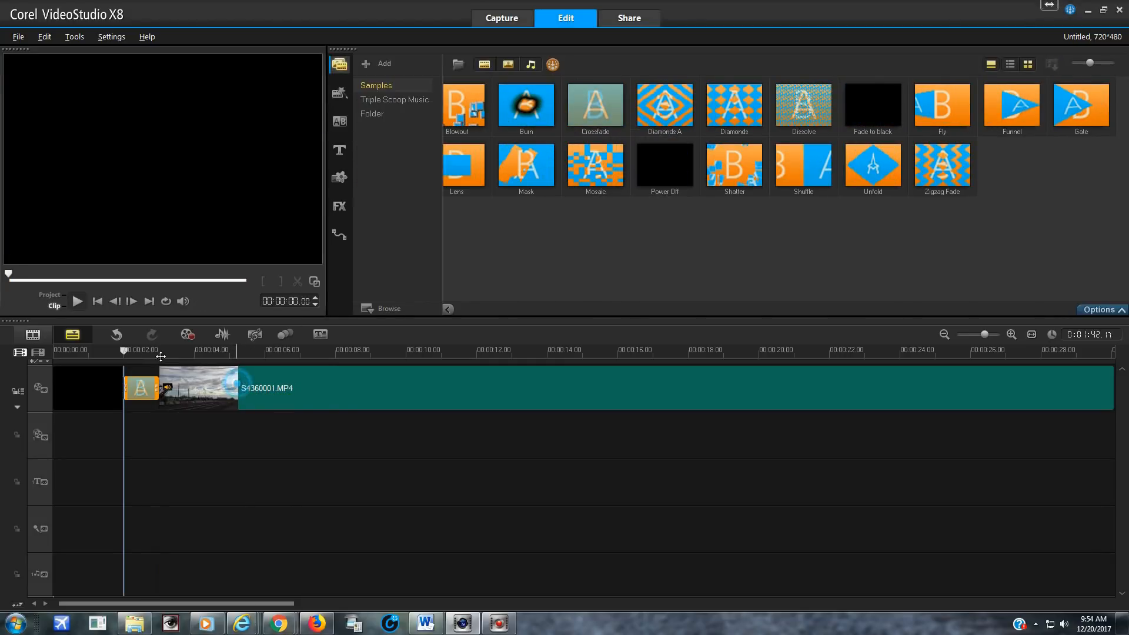
# Trim the S4360001.MP4 clip to start at 00:01:03.21 and end at 00:01:36.06 of its footage
pyautogui.moveTo(11, 275); pyautogui.dragTo(161, 279)
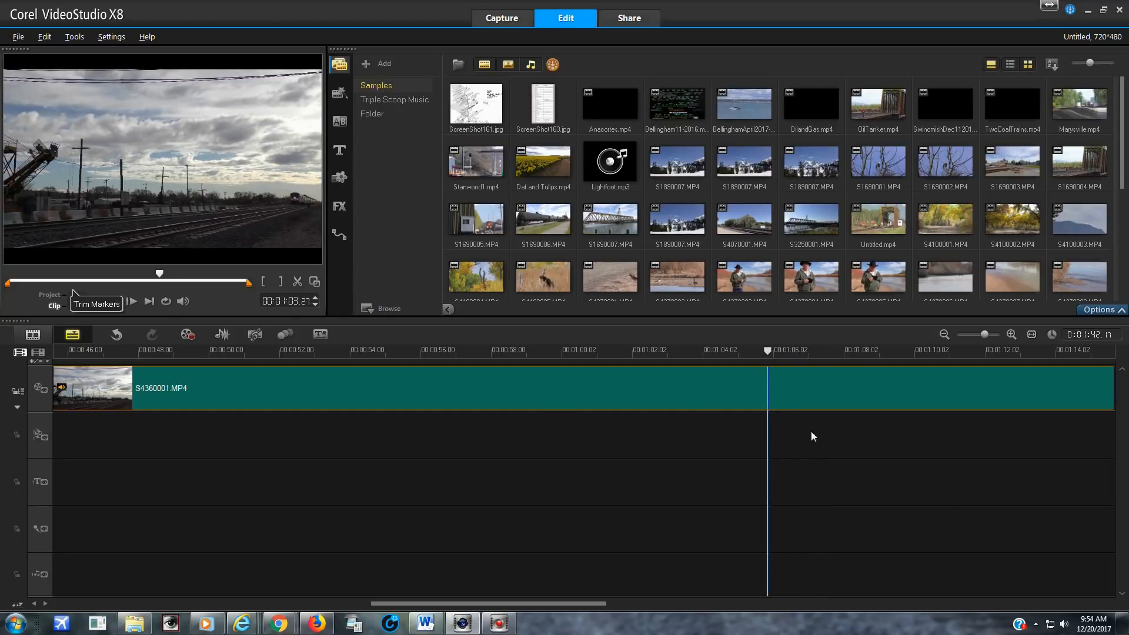
pyautogui.click(264, 282)
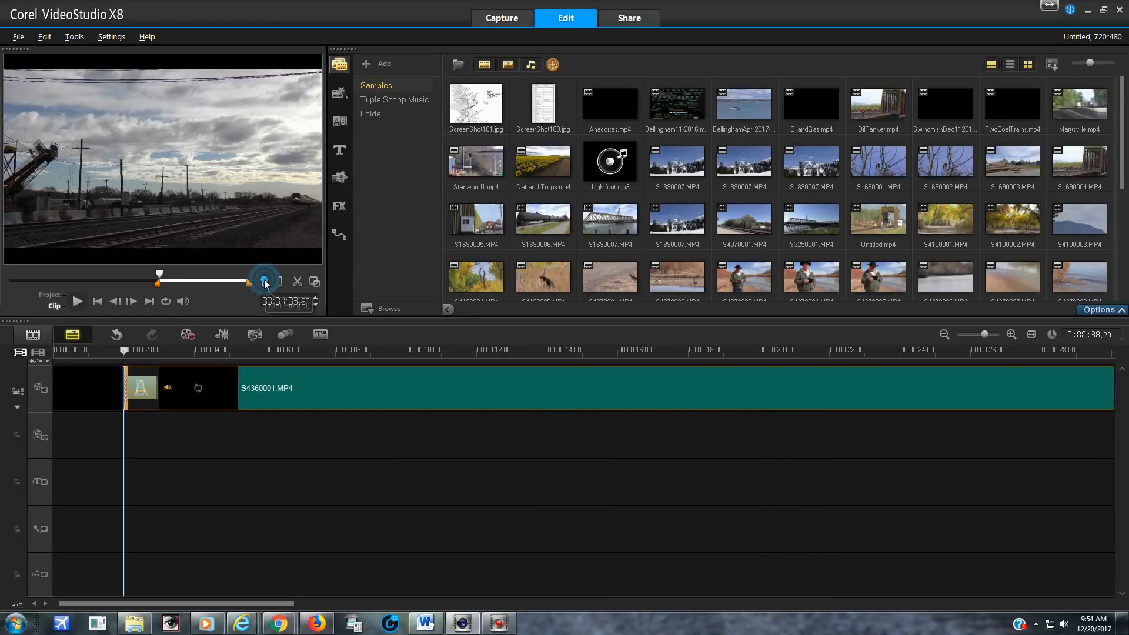
pyautogui.moveTo(157, 275); pyautogui.dragTo(238, 282)
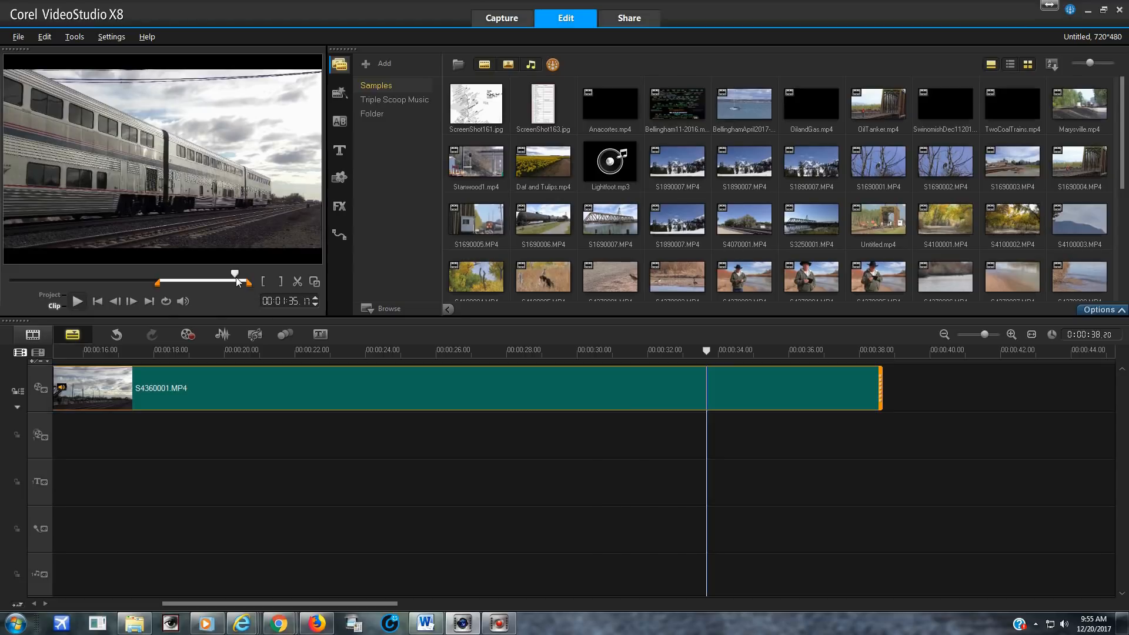
pyautogui.moveTo(238, 282); pyautogui.dragTo(252, 285)
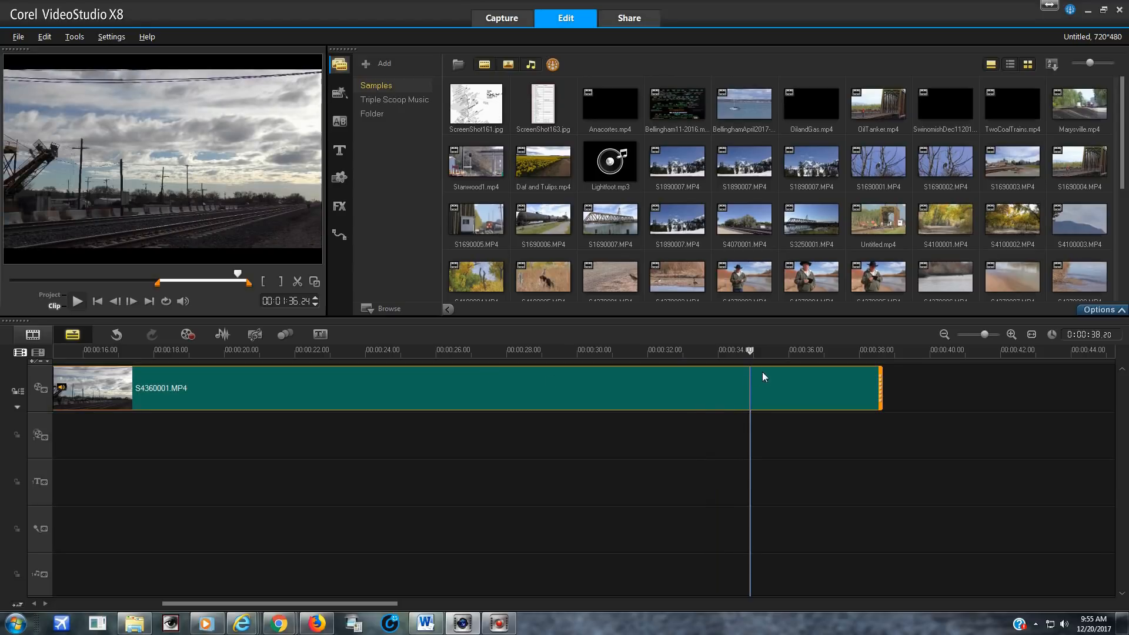
pyautogui.click(750, 350)
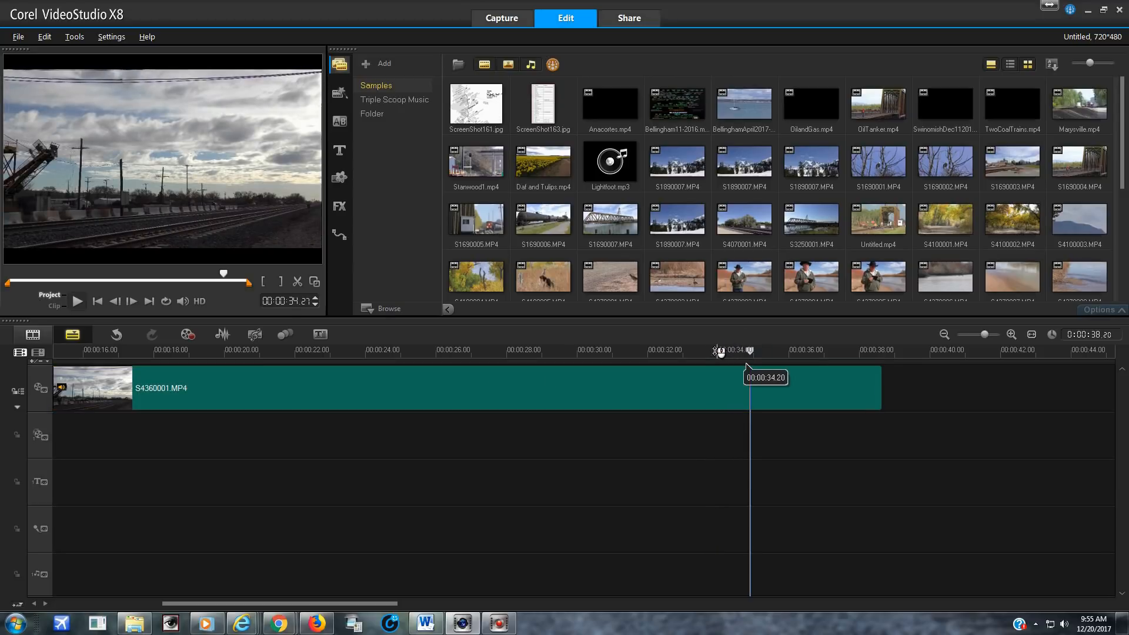
pyautogui.moveTo(757, 351); pyautogui.dragTo(729, 360)
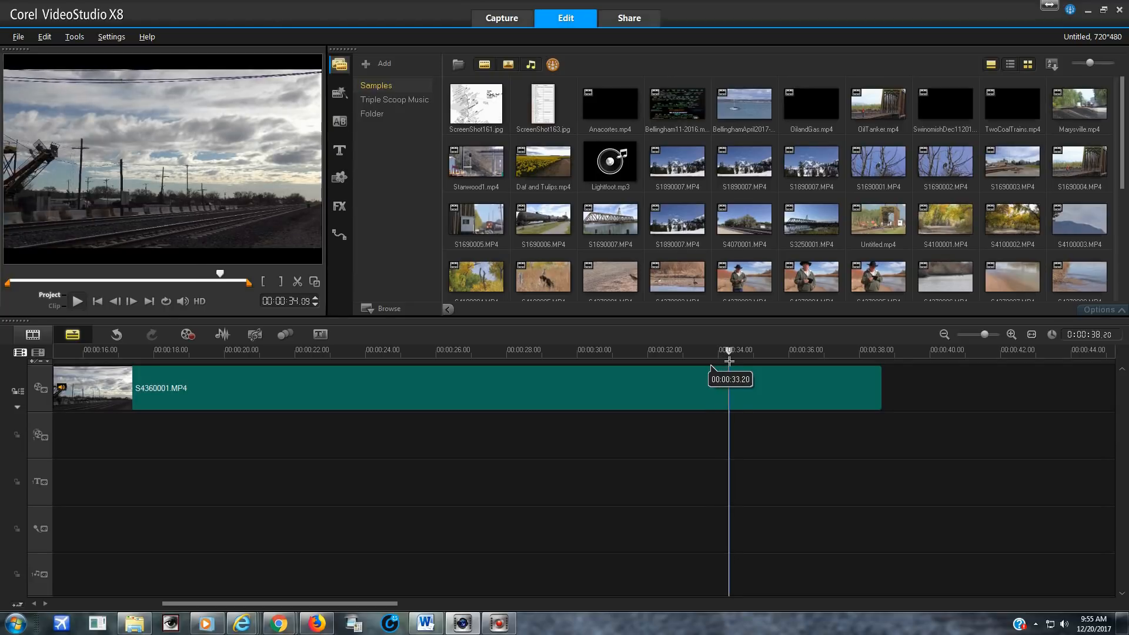
pyautogui.click(280, 281)
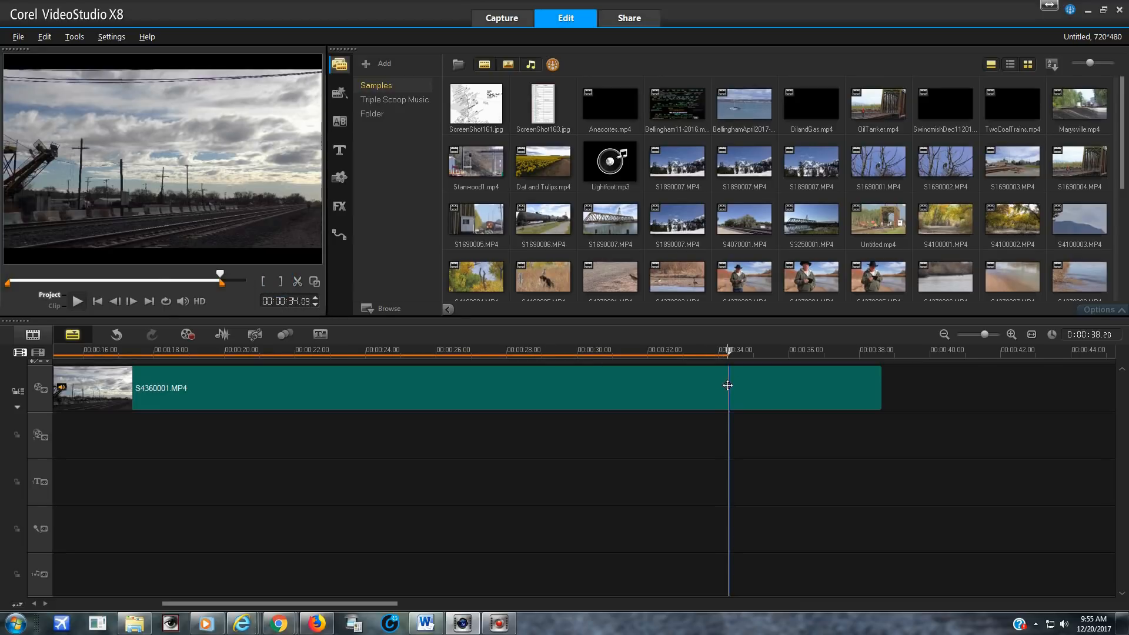
pyautogui.click(727, 385)
pyautogui.click(281, 284)
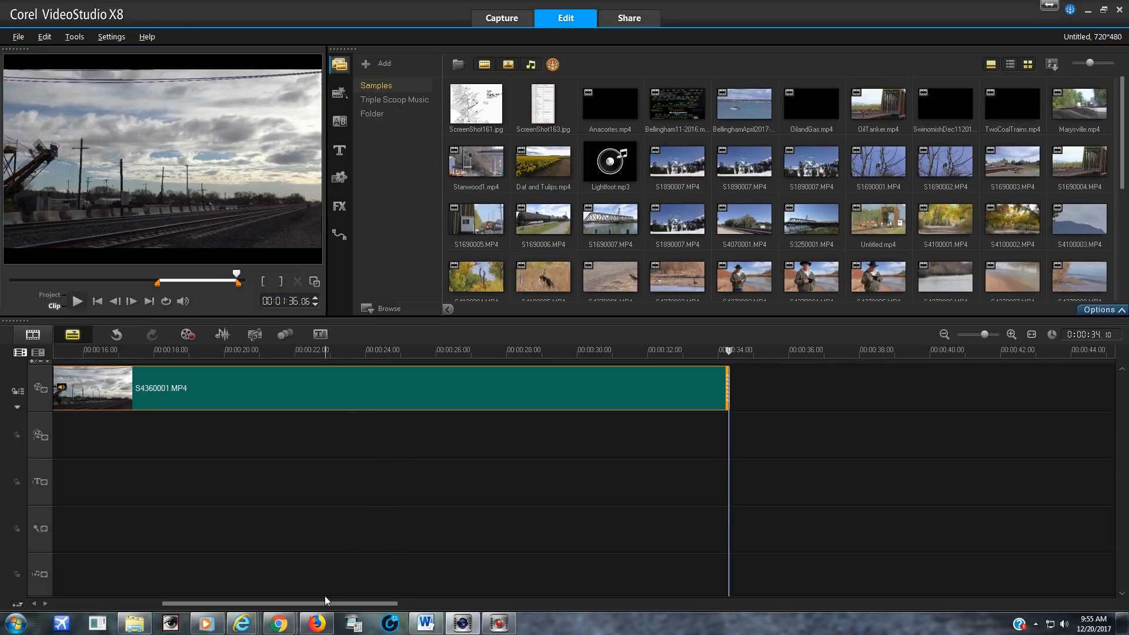
# Add the favorite title "Yard Limit Productions Presents" to the overlay track just before the crossfade and shorten it to about 8 seconds
pyautogui.moveTo(318, 600); pyautogui.dragTo(160, 599)
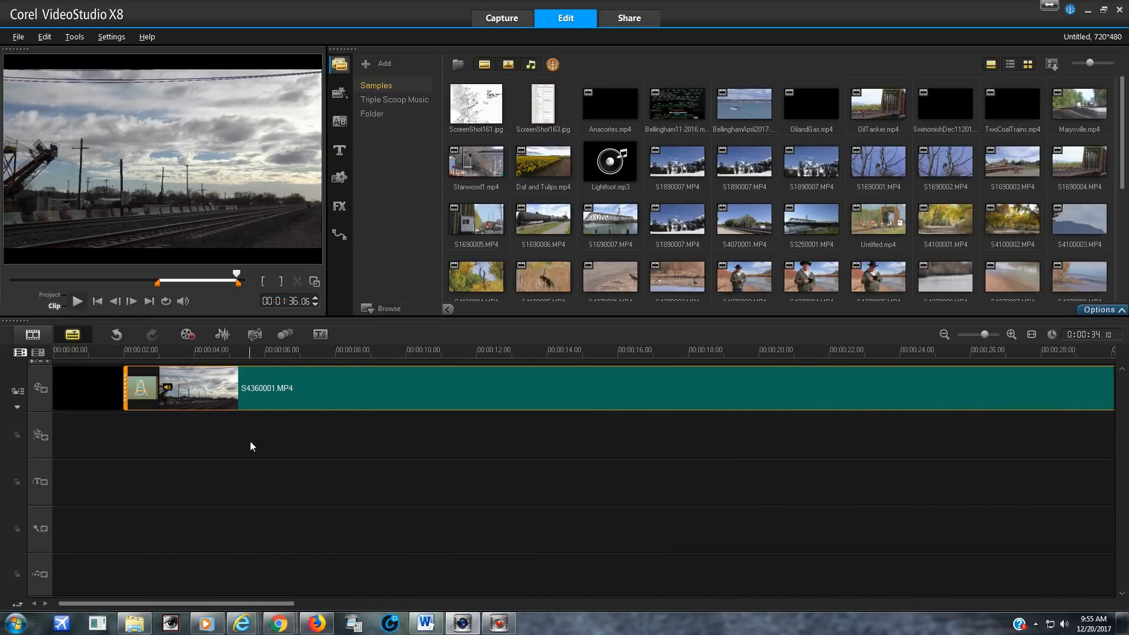
pyautogui.click(341, 154)
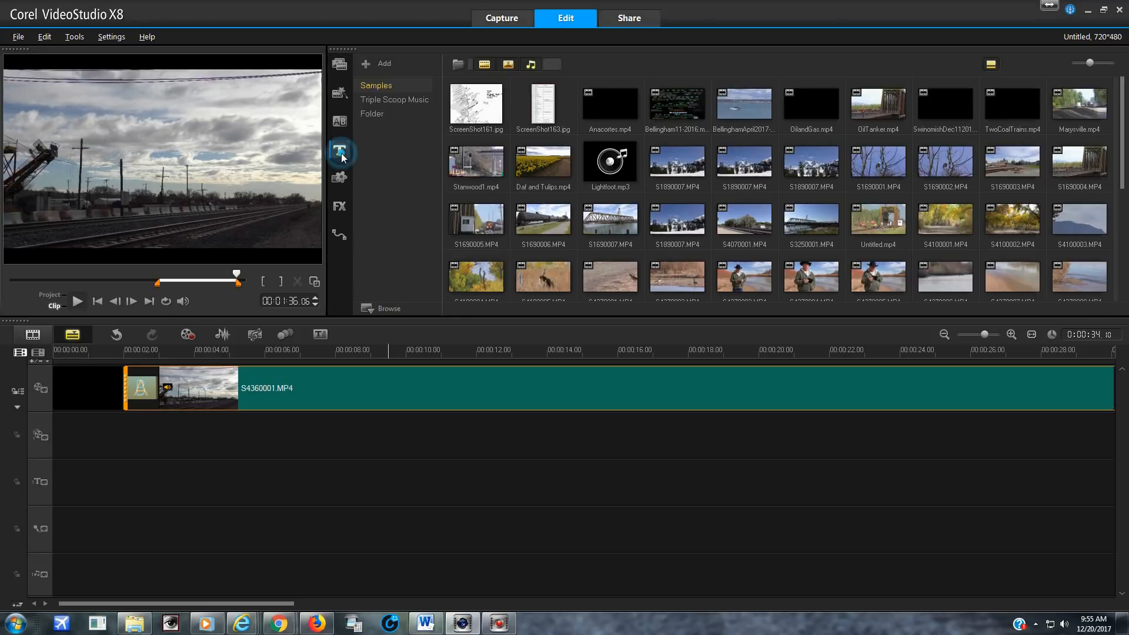
pyautogui.moveTo(387, 122); pyautogui.dragTo(118, 452)
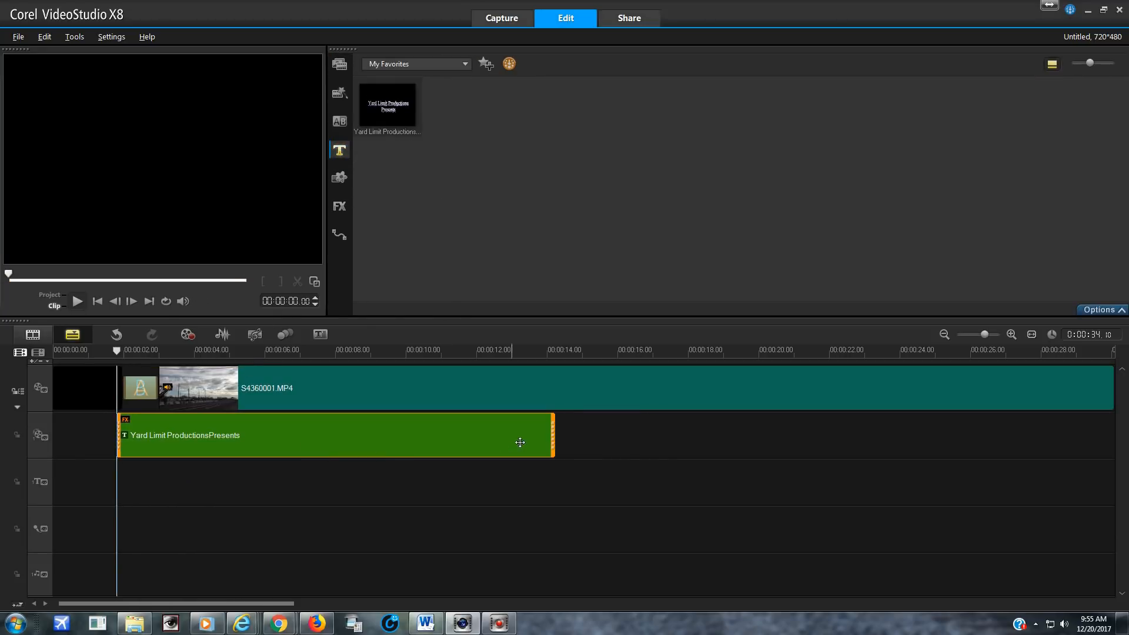
pyautogui.moveTo(553, 435); pyautogui.dragTo(409, 434)
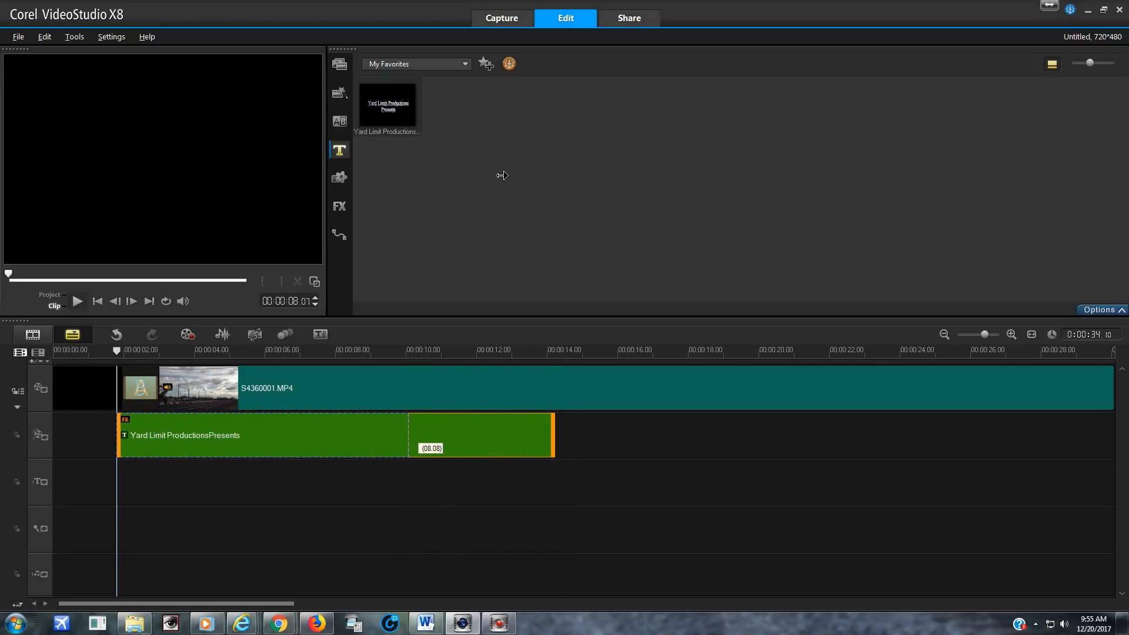
pyautogui.moveTo(502, 176); pyautogui.dragTo(500, 175)
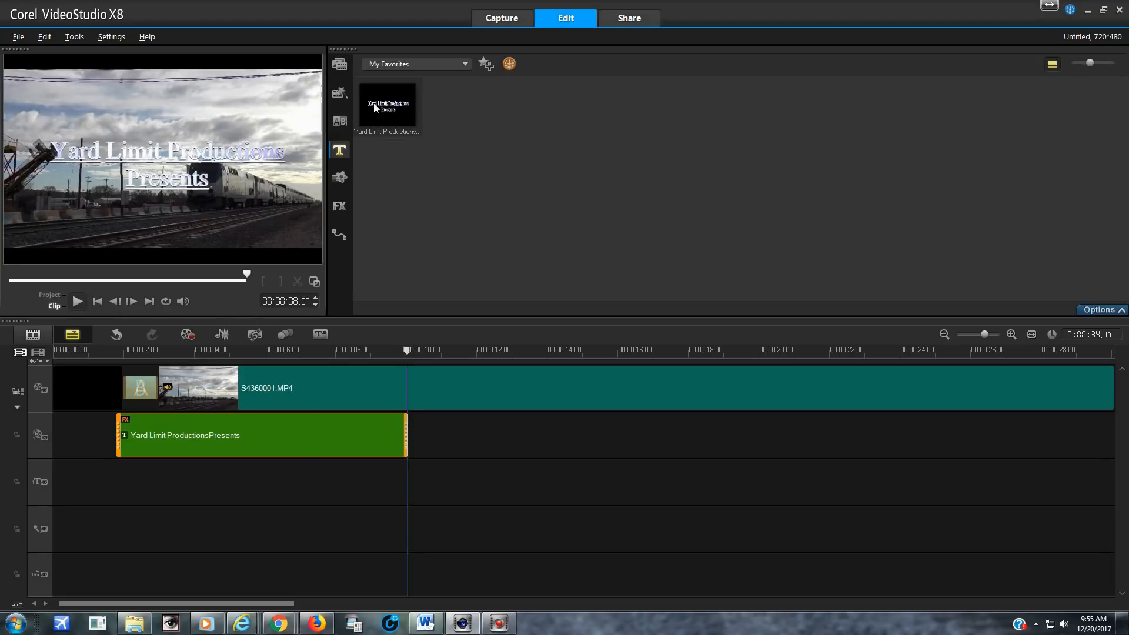
# Add a second copy of the favorite title to the overlay track at about 00:00:10.28 and shorten it to 00:00:07.25
pyautogui.click(381, 121)
pyautogui.moveTo(470, 332); pyautogui.dragTo(442, 419)
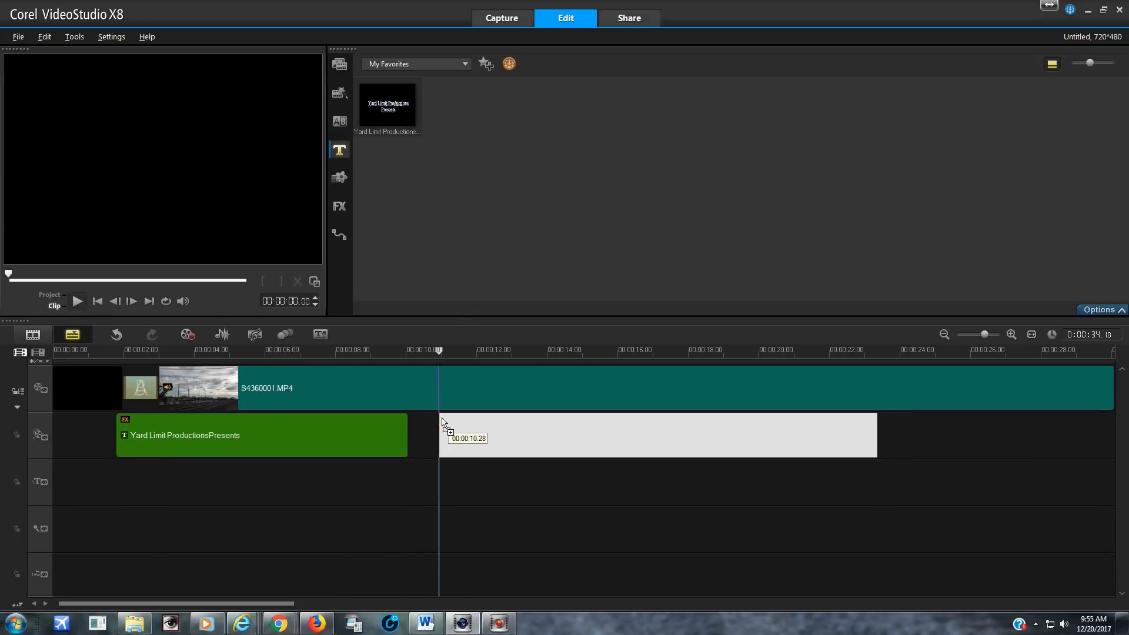
pyautogui.moveTo(854, 435); pyautogui.dragTo(719, 436)
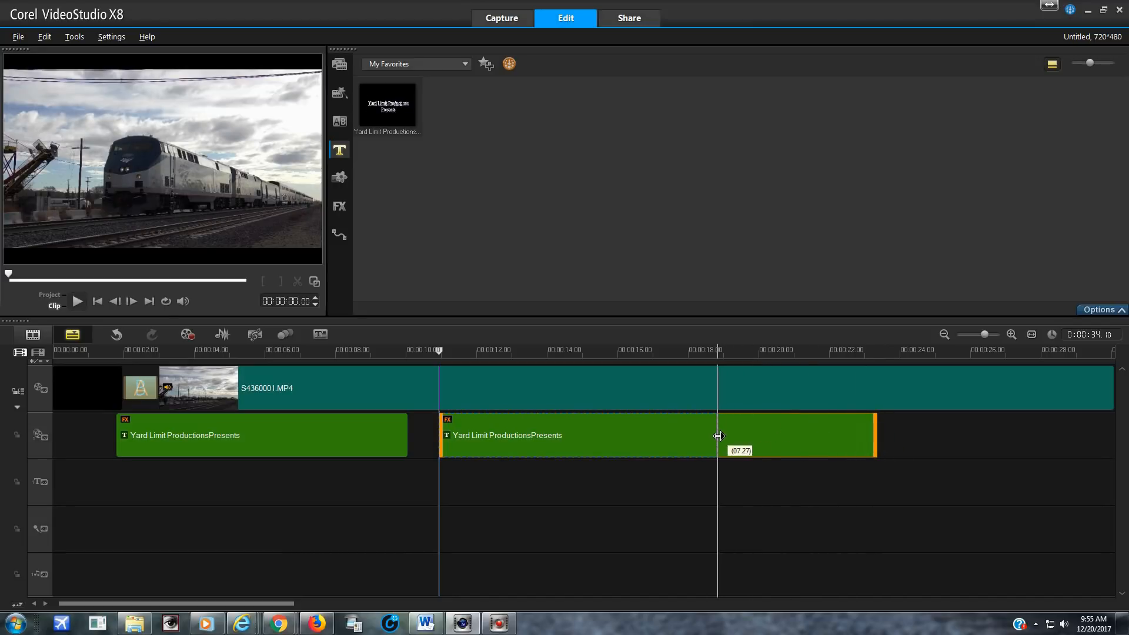
pyautogui.moveTo(540, 386); pyautogui.dragTo(538, 386)
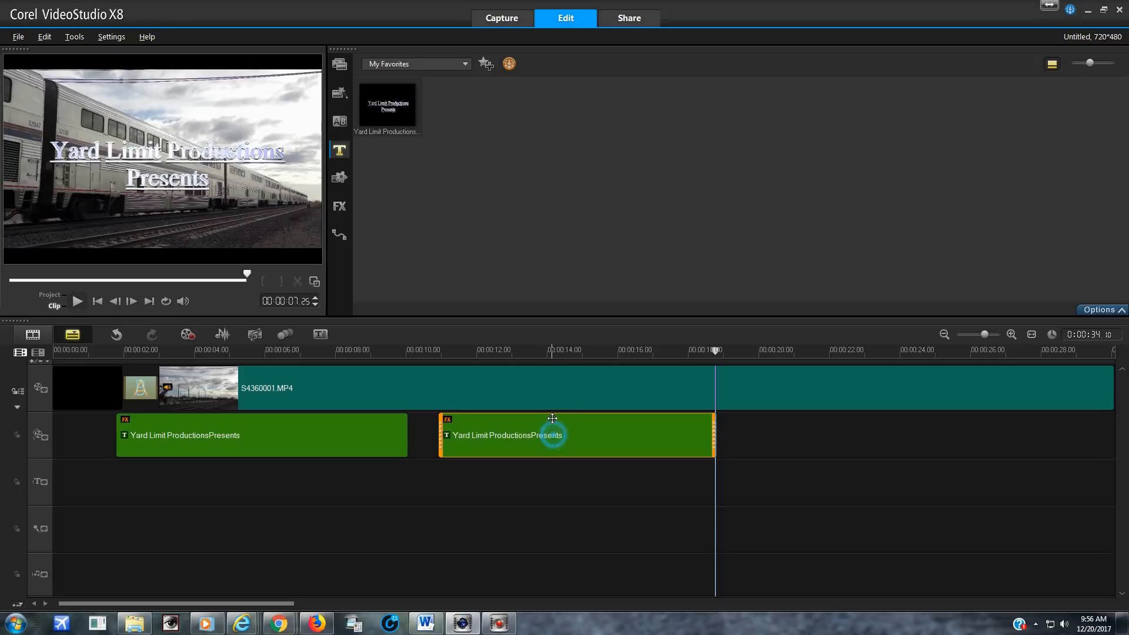
# Replace the second title's text with "Editing a Railroad Video"
pyautogui.doubleClick(166, 182)
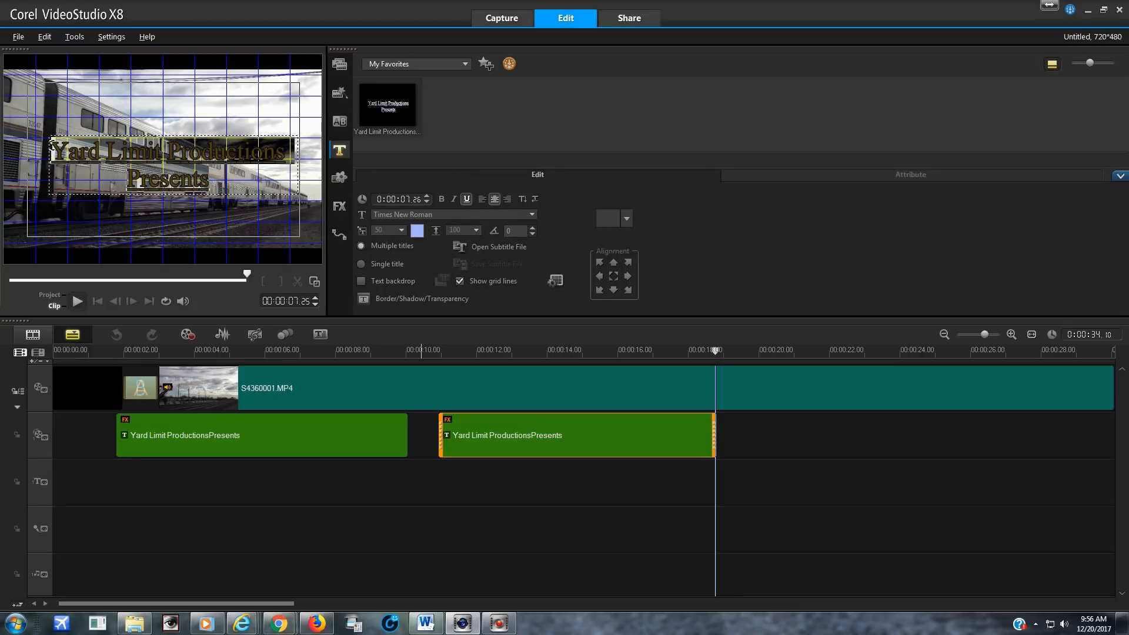
pyautogui.write('Editing a R')
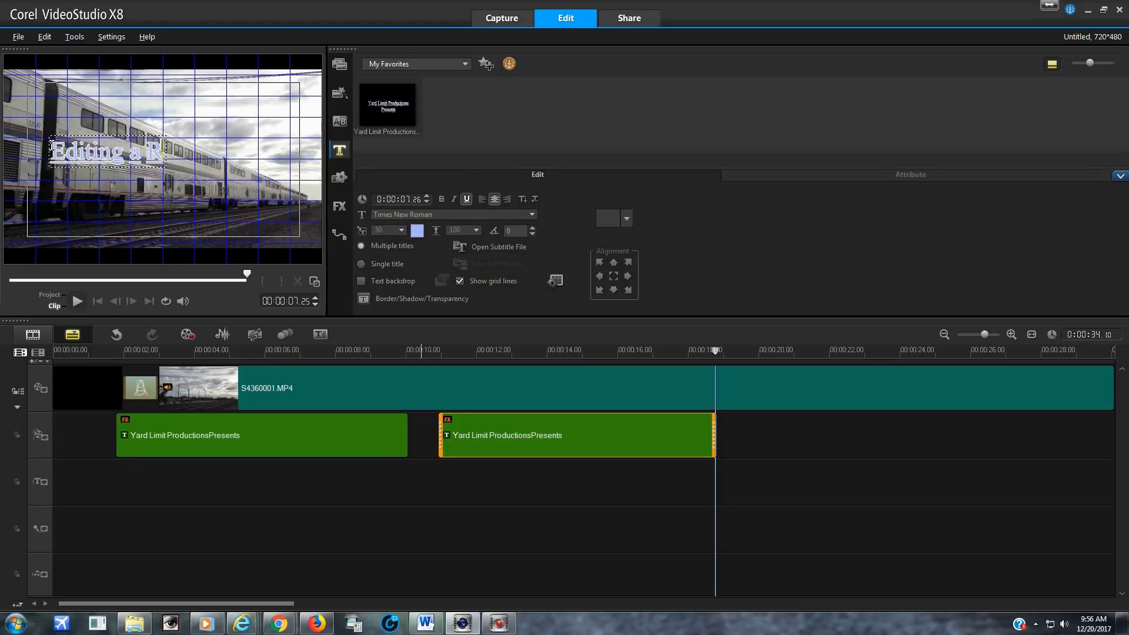
pyautogui.write('ailroad Video')
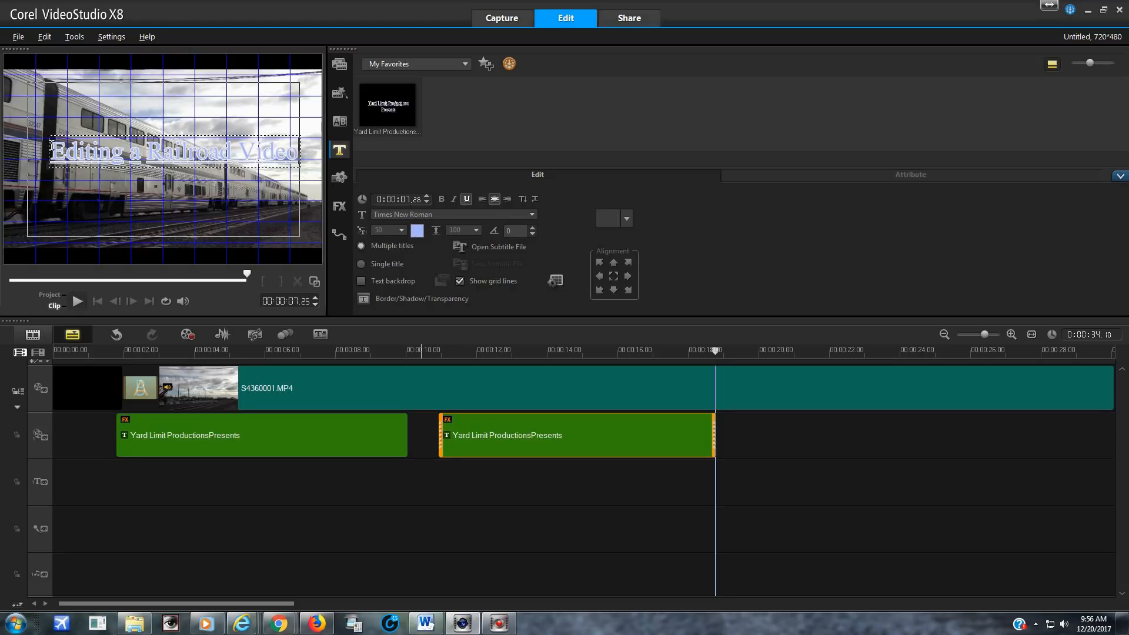
pyautogui.click(180, 172)
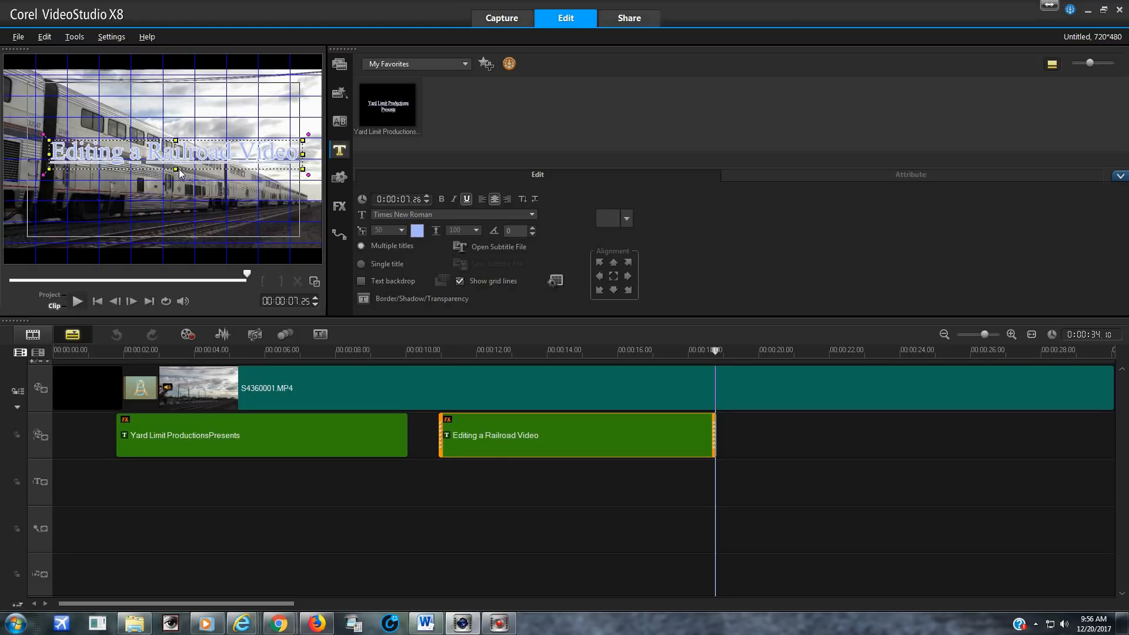
pyautogui.moveTo(182, 162); pyautogui.dragTo(178, 162)
# Extend the start of the S4360001.MP4 clip back to 00:00:47.22 and preview the project from before the first title
pyautogui.click(337, 398)
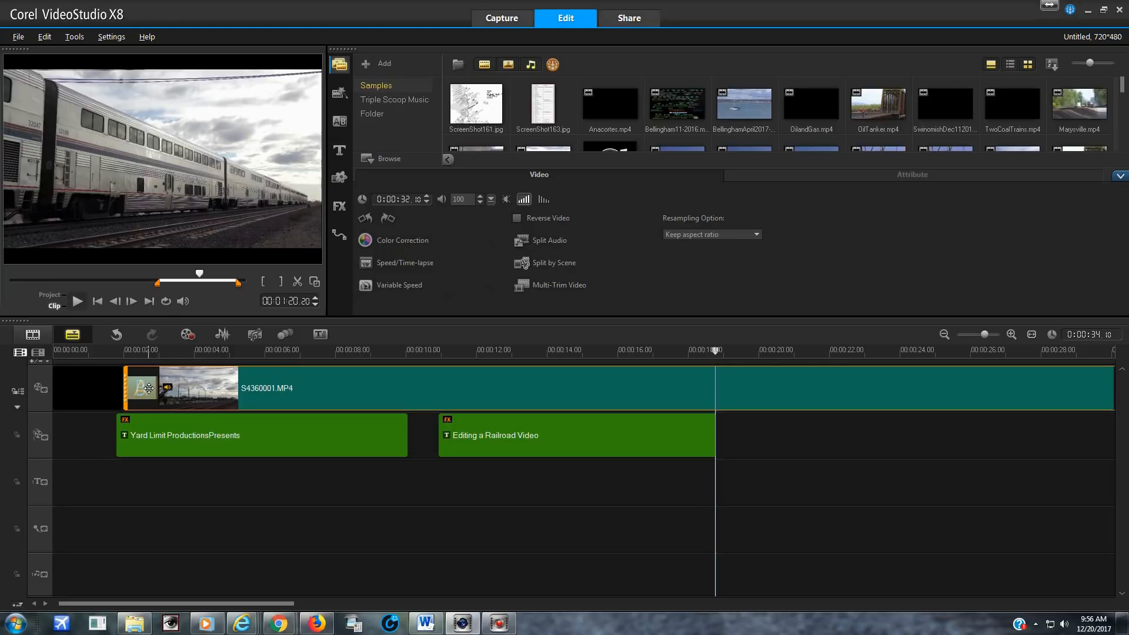
pyautogui.moveTo(157, 282); pyautogui.dragTo(122, 282)
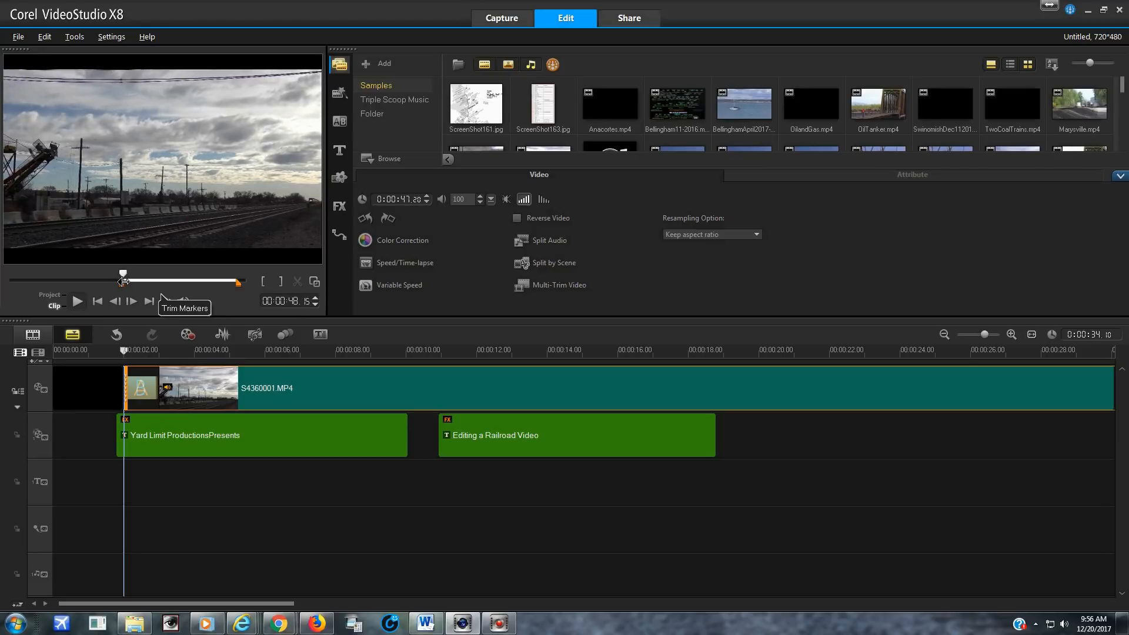
pyautogui.click(100, 351)
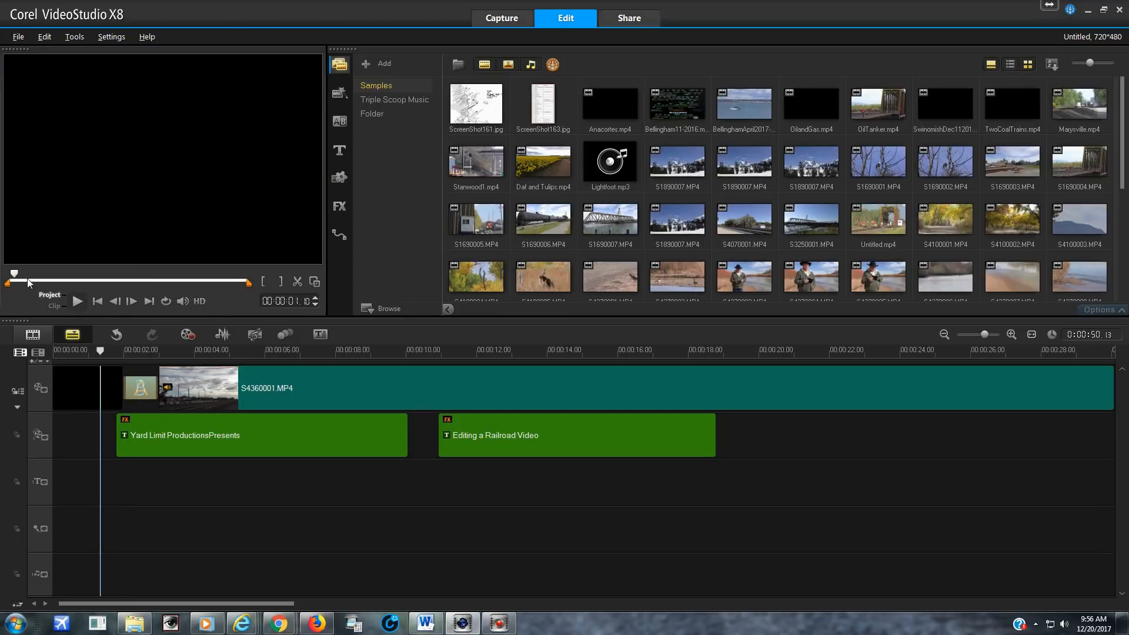
pyautogui.moveTo(14, 278); pyautogui.dragTo(100, 278)
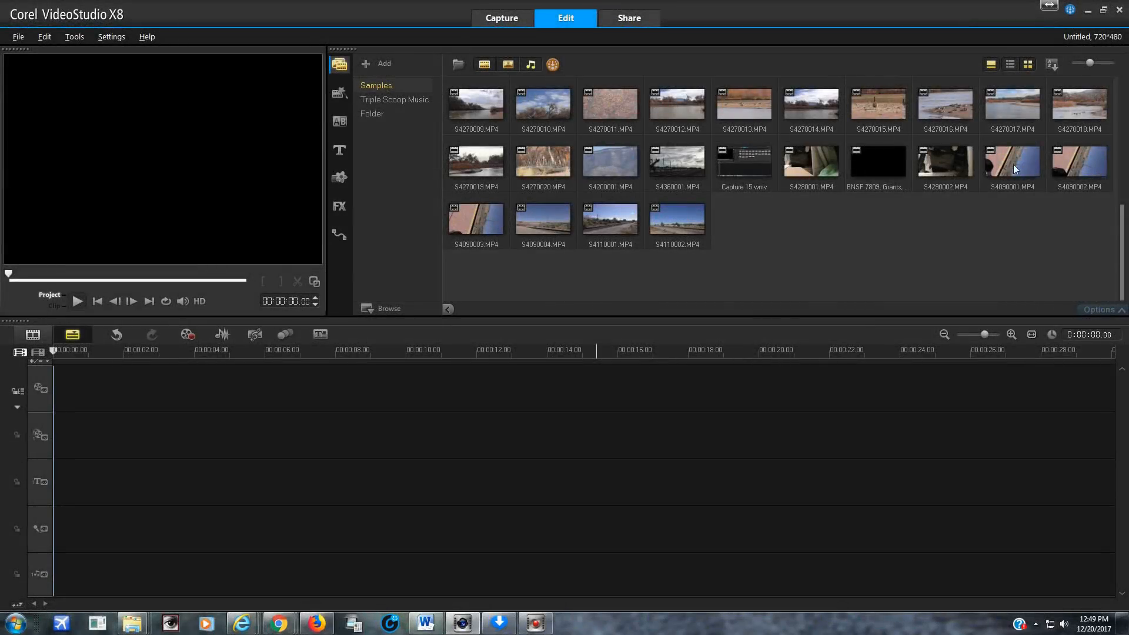
# Place S4090001.MP4 at the start of the empty video track and trim its beginning to 00:00:07.14
pyautogui.click(1008, 164)
pyautogui.moveTo(919, 382); pyautogui.dragTo(919, 383)
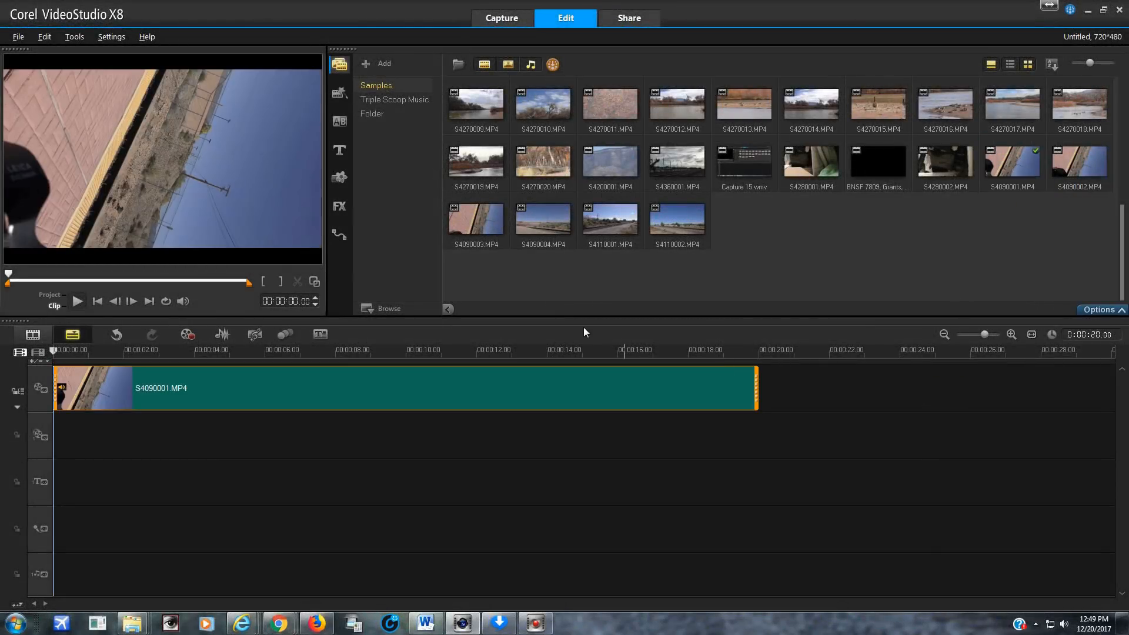
pyautogui.click(78, 349)
pyautogui.click(76, 301)
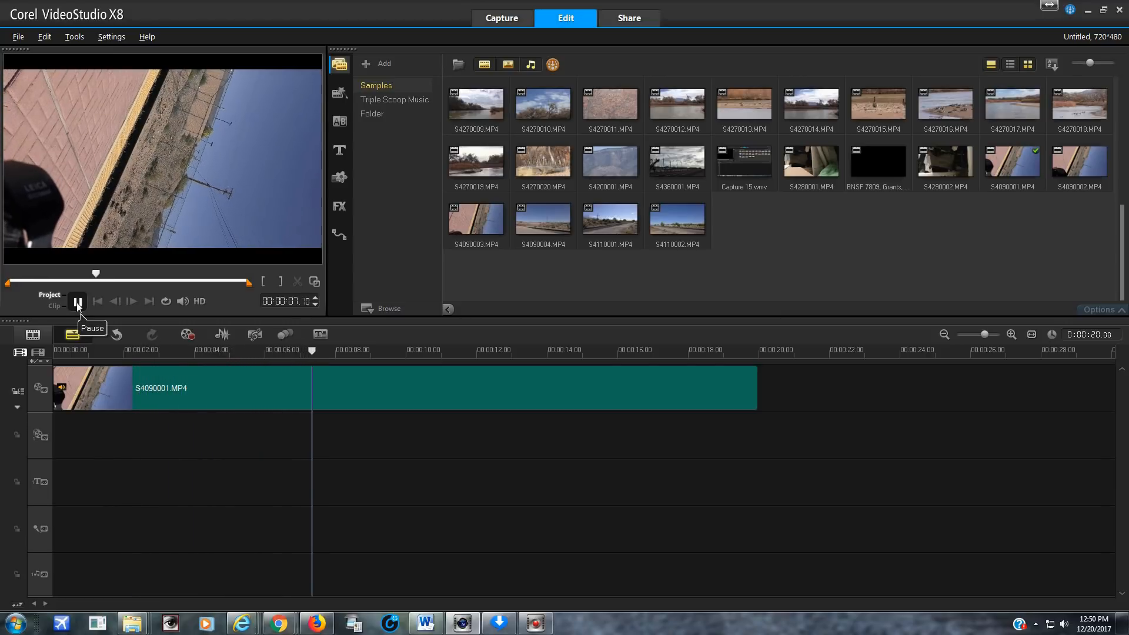
pyautogui.click(77, 302)
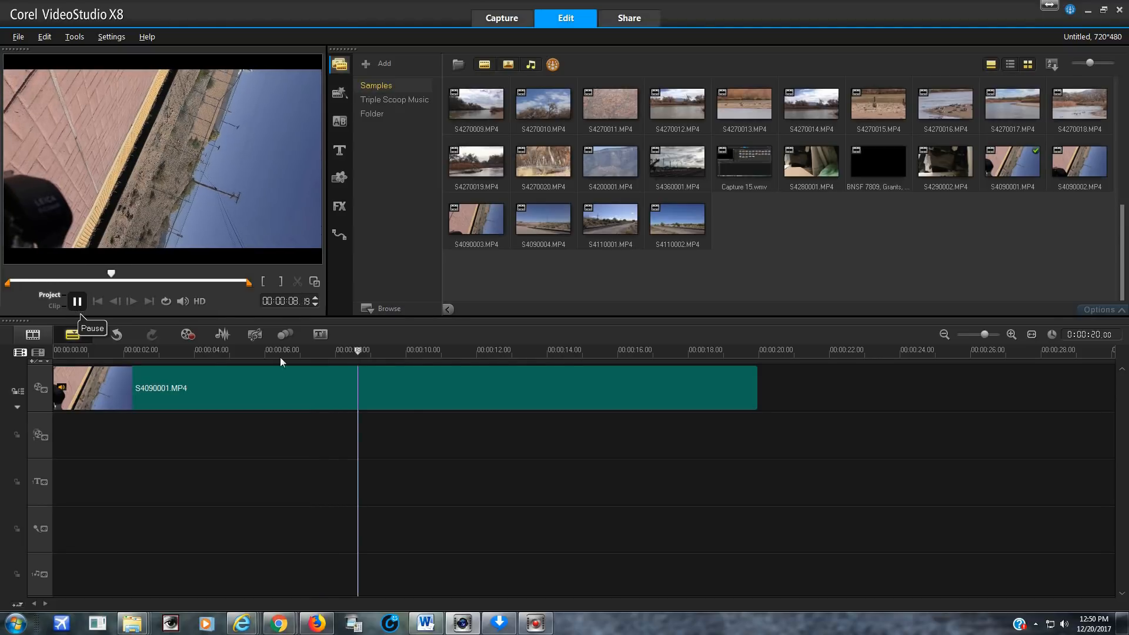
pyautogui.moveTo(337, 350); pyautogui.dragTo(318, 351)
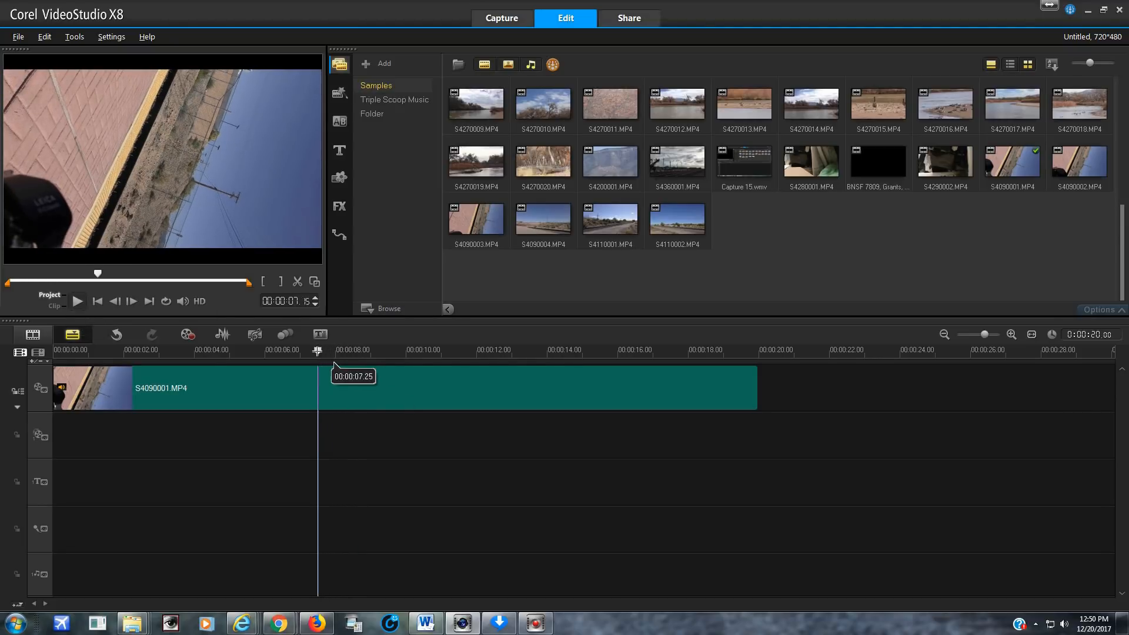
pyautogui.click(262, 283)
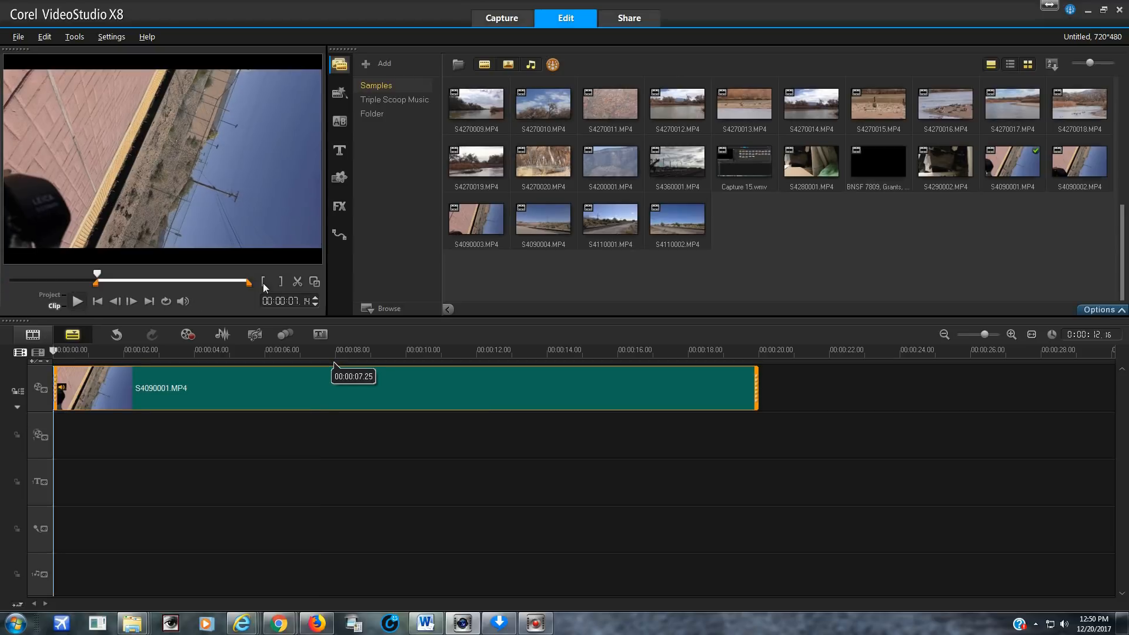
# Play the trimmed S4090001.MP4 clip from near its beginning to review it
pyautogui.click(64, 351)
pyautogui.click(74, 300)
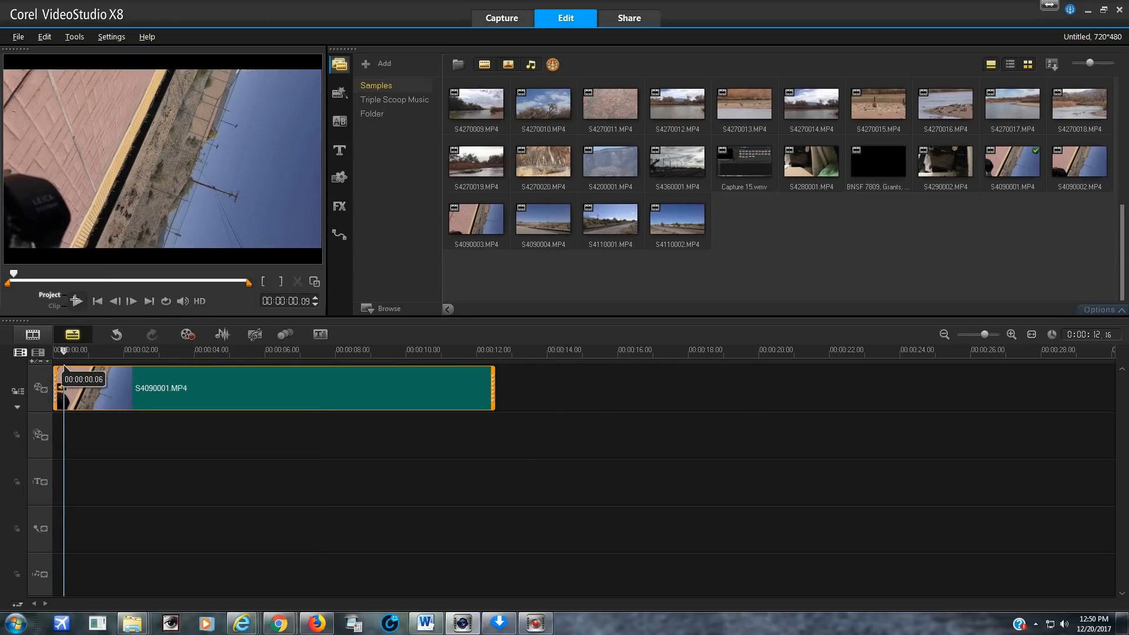
pyautogui.click(76, 302)
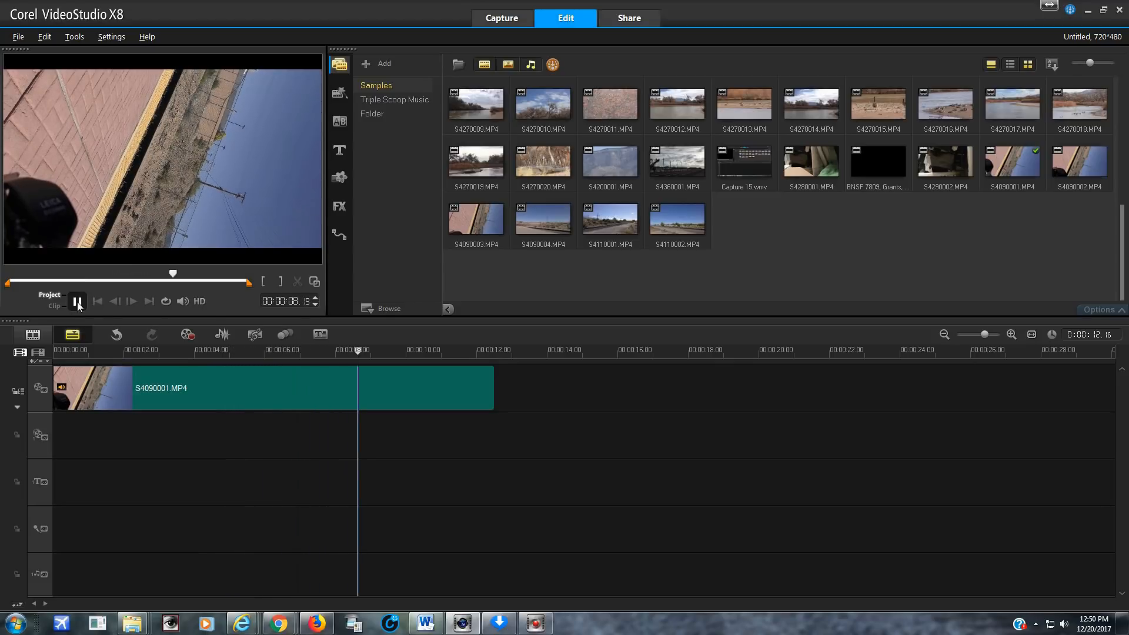
# Trim the end of the S4090001.MP4 clip at 00:00:08.13 on the timeline
pyautogui.click(302, 354)
pyautogui.moveTo(302, 353); pyautogui.dragTo(351, 355)
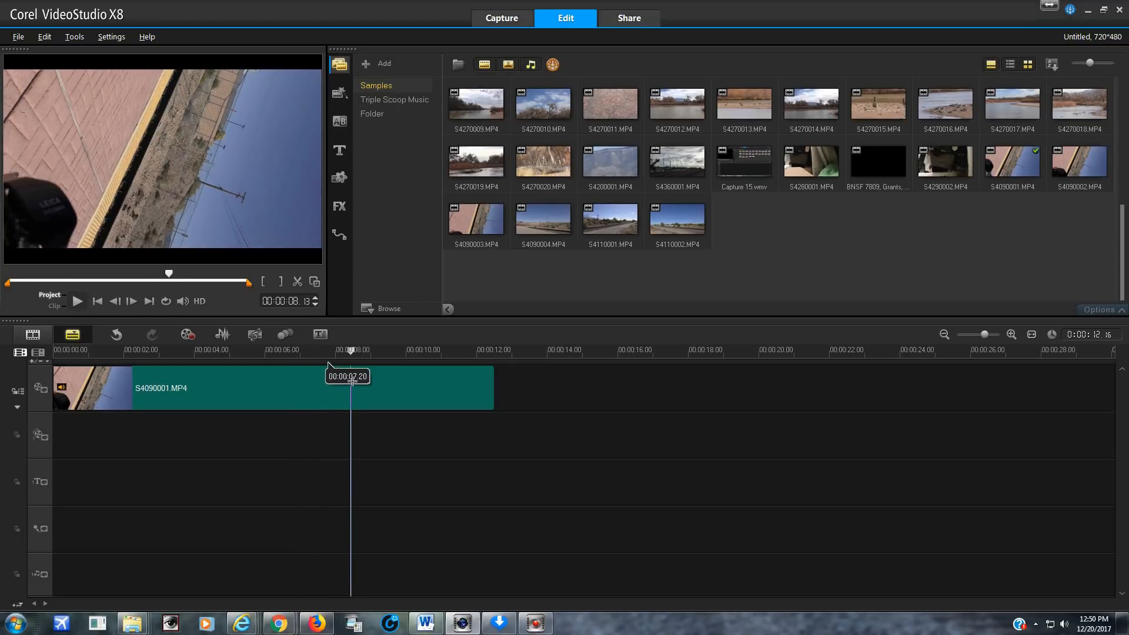
pyautogui.click(281, 282)
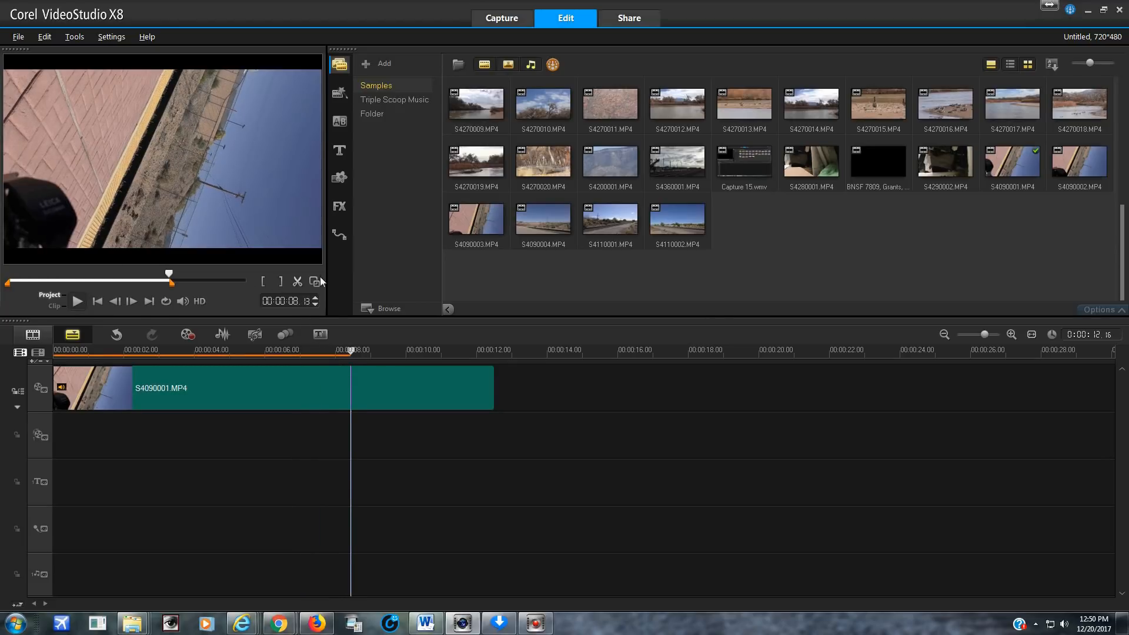
pyautogui.click(344, 388)
pyautogui.click(281, 281)
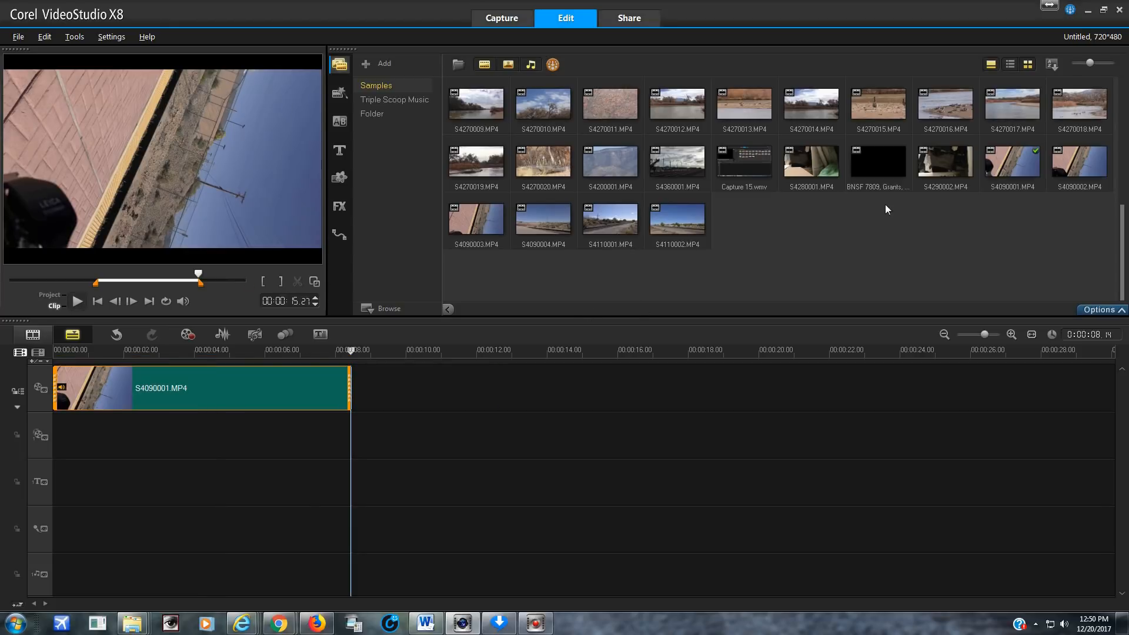
# Place S4090002.MP4 directly after S4090001.MP4 on the video track and trim its beginning to 00:00:02.24
pyautogui.click(1077, 160)
pyautogui.moveTo(1069, 154); pyautogui.dragTo(484, 416)
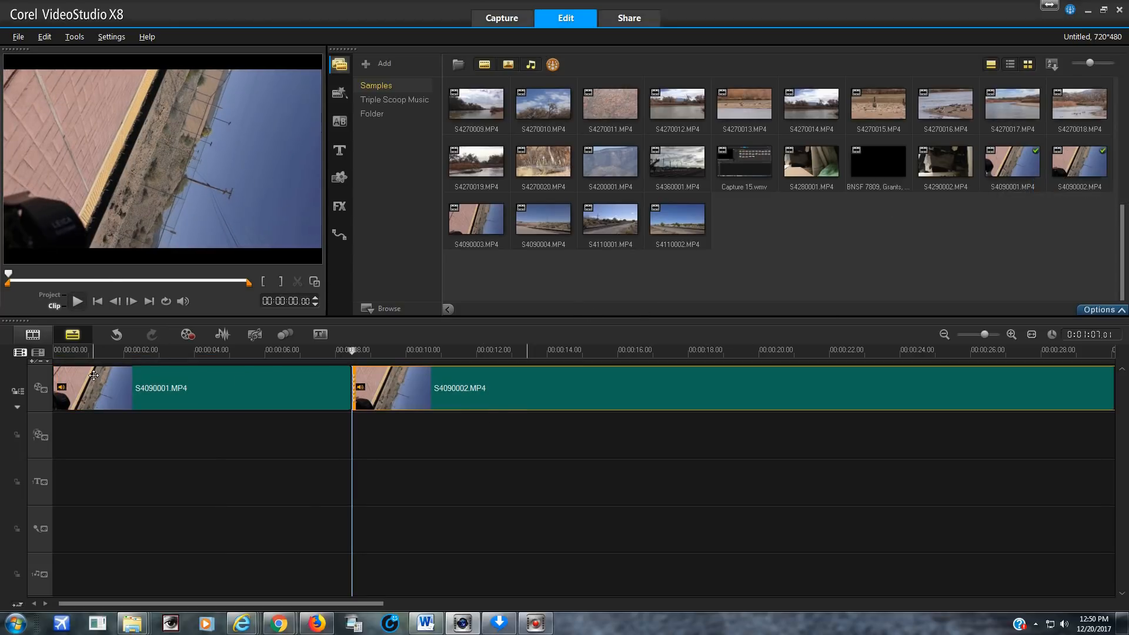
pyautogui.click(77, 301)
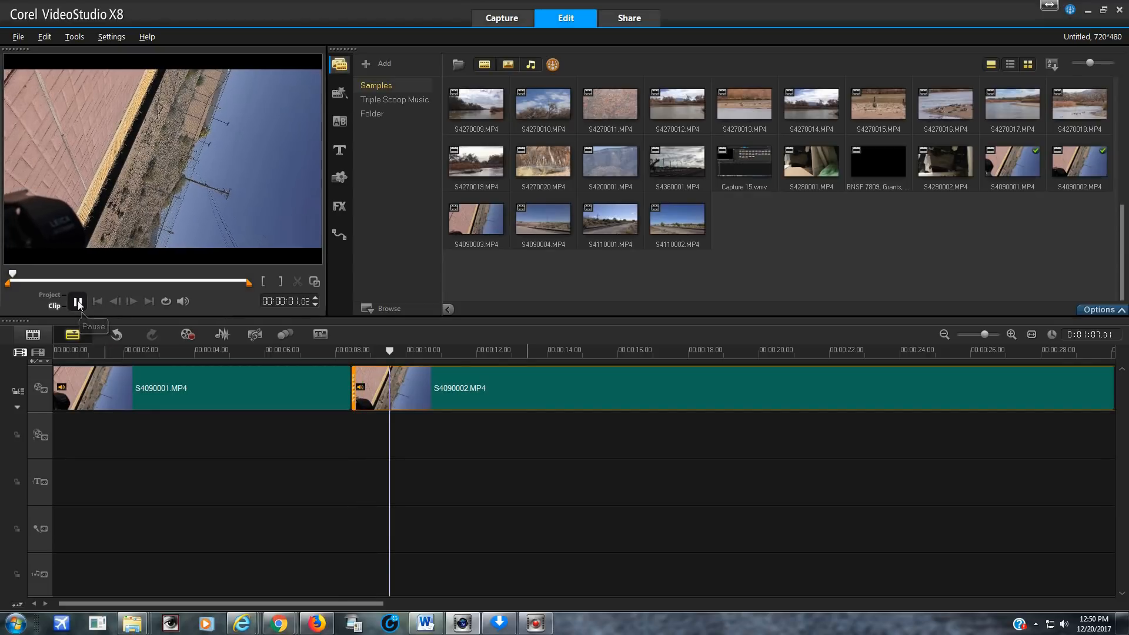
pyautogui.click(402, 351)
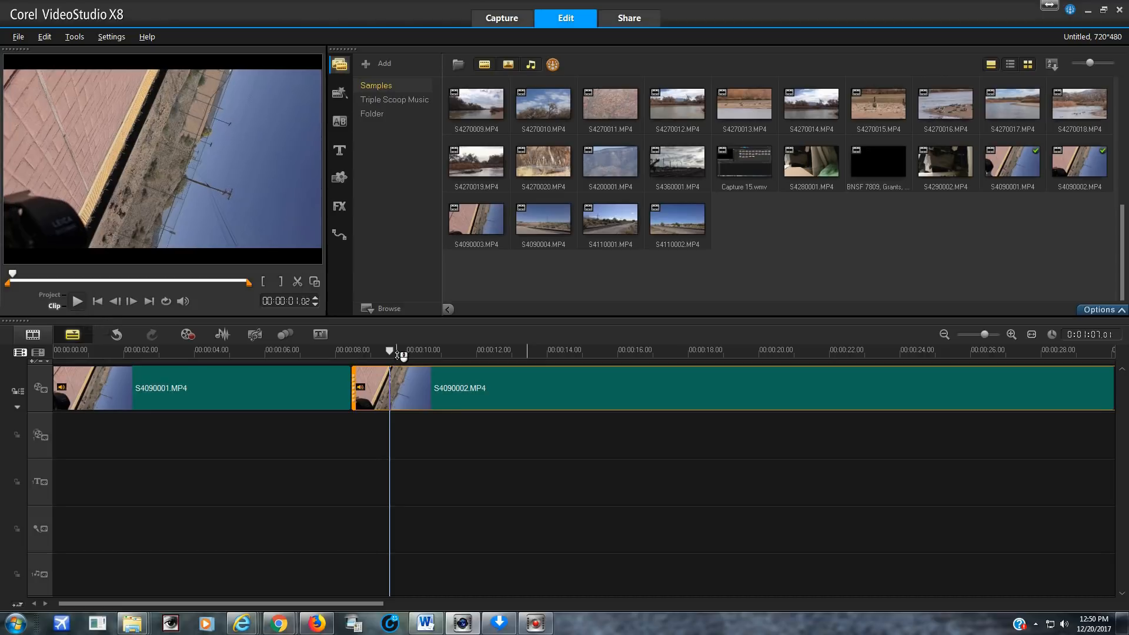
pyautogui.click(77, 301)
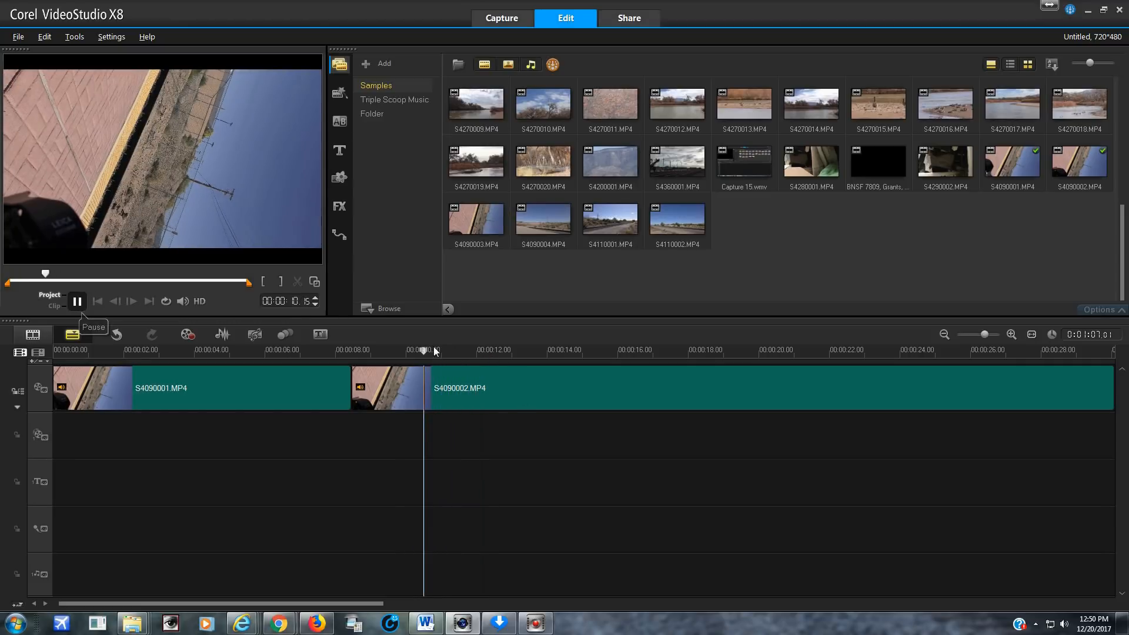
pyautogui.moveTo(426, 350); pyautogui.dragTo(455, 379)
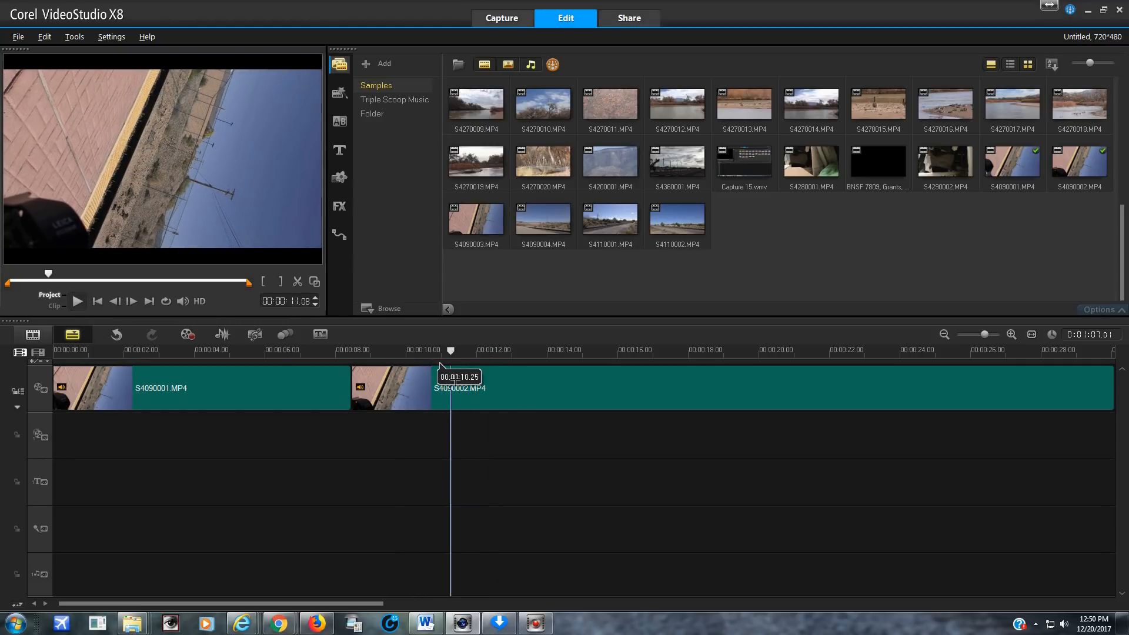
pyautogui.click(440, 364)
pyautogui.click(266, 283)
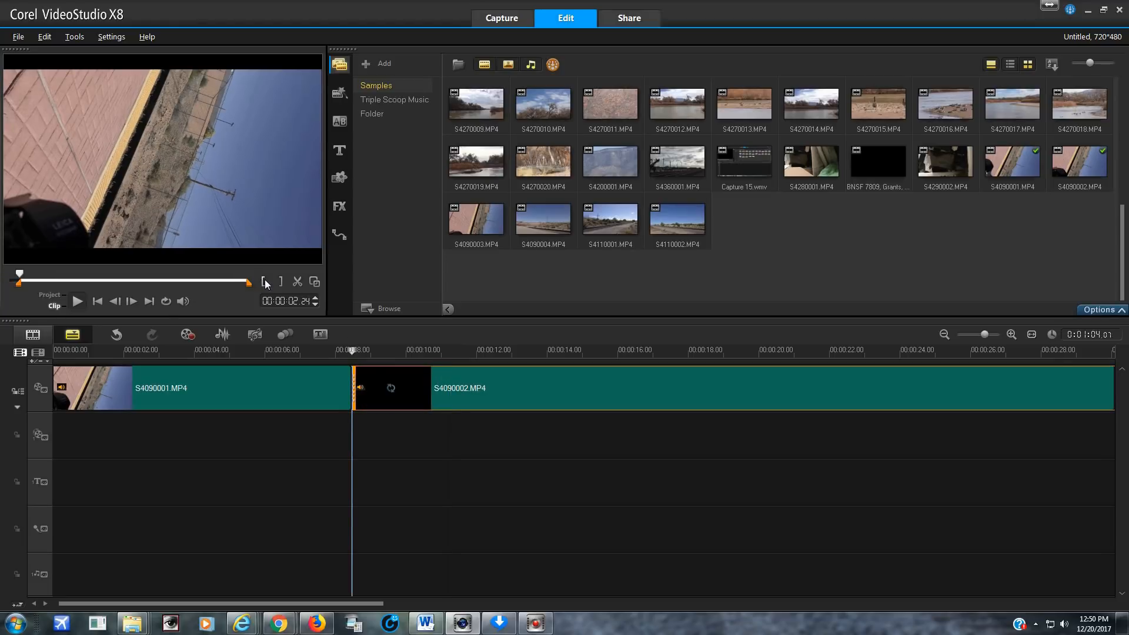
# Play the project across the join between the two clips and trim the end of S4090002.MP4 at 00:00:21.27 on the timeline
pyautogui.click(49, 295)
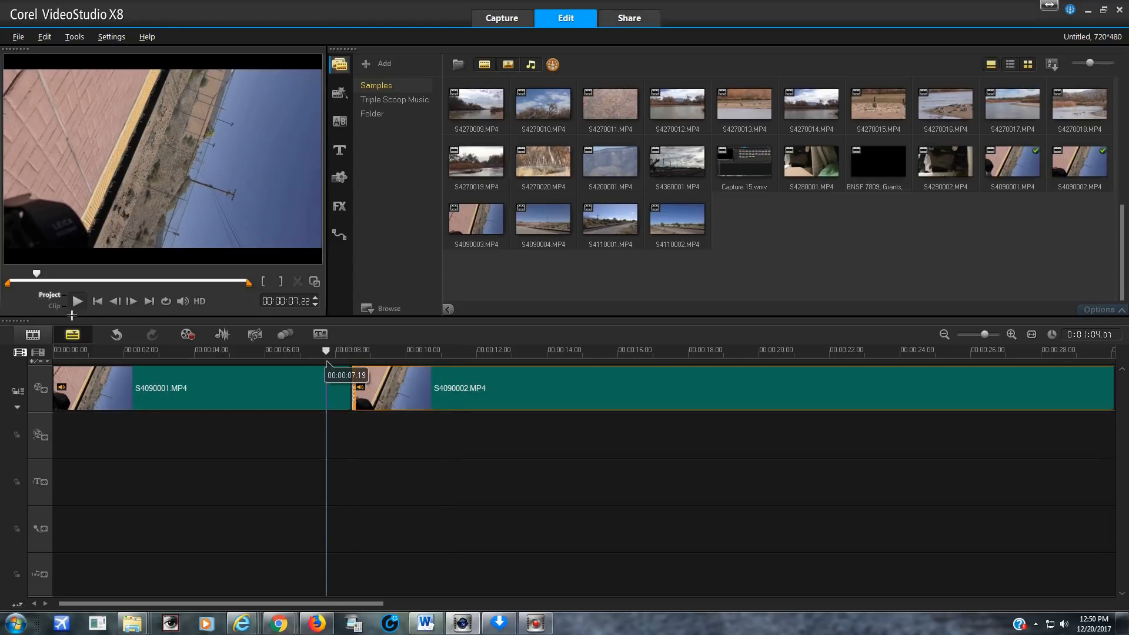
pyautogui.click(77, 301)
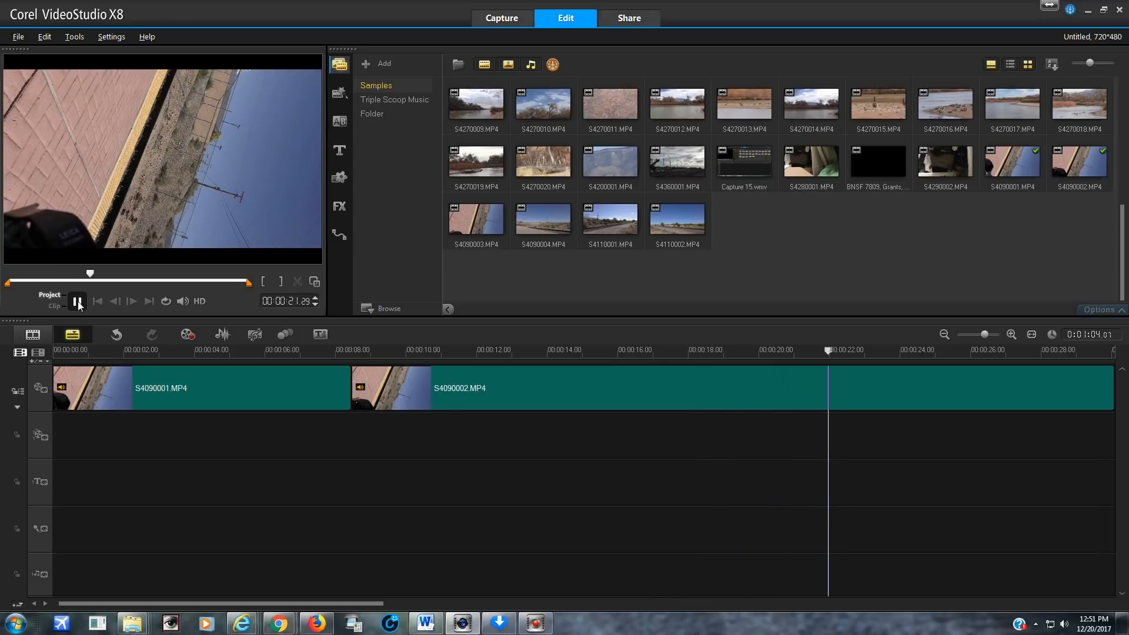
pyautogui.click(78, 301)
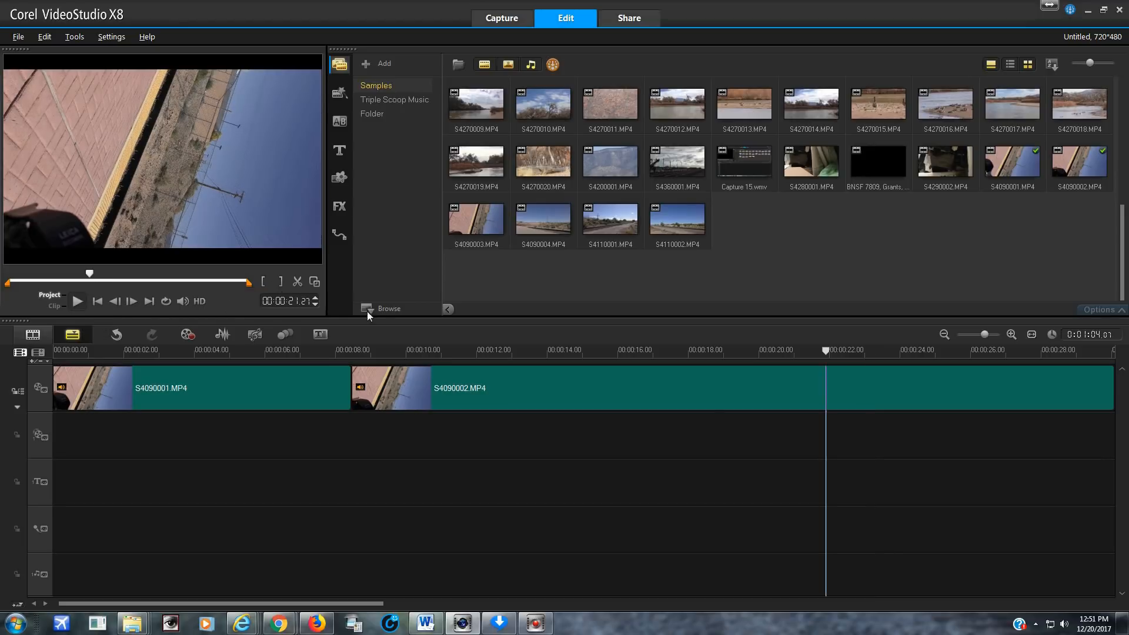
pyautogui.click(827, 393)
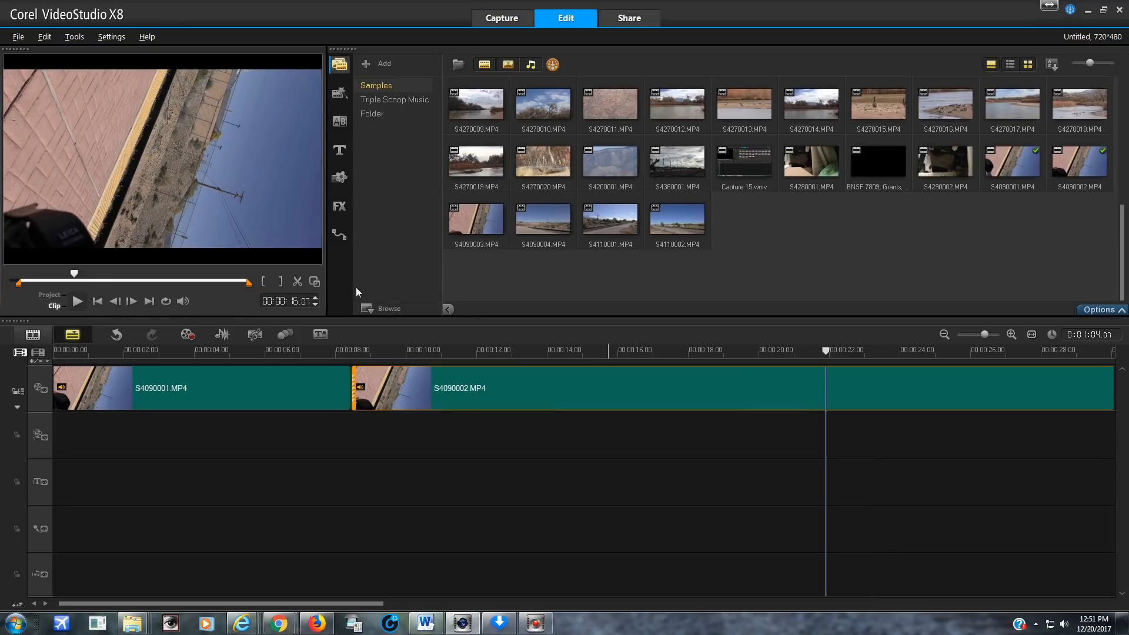
pyautogui.click(281, 281)
# Split the audio from the S4090002.MP4 and S4090001.MP4 video clips
pyautogui.rightClick(504, 390)
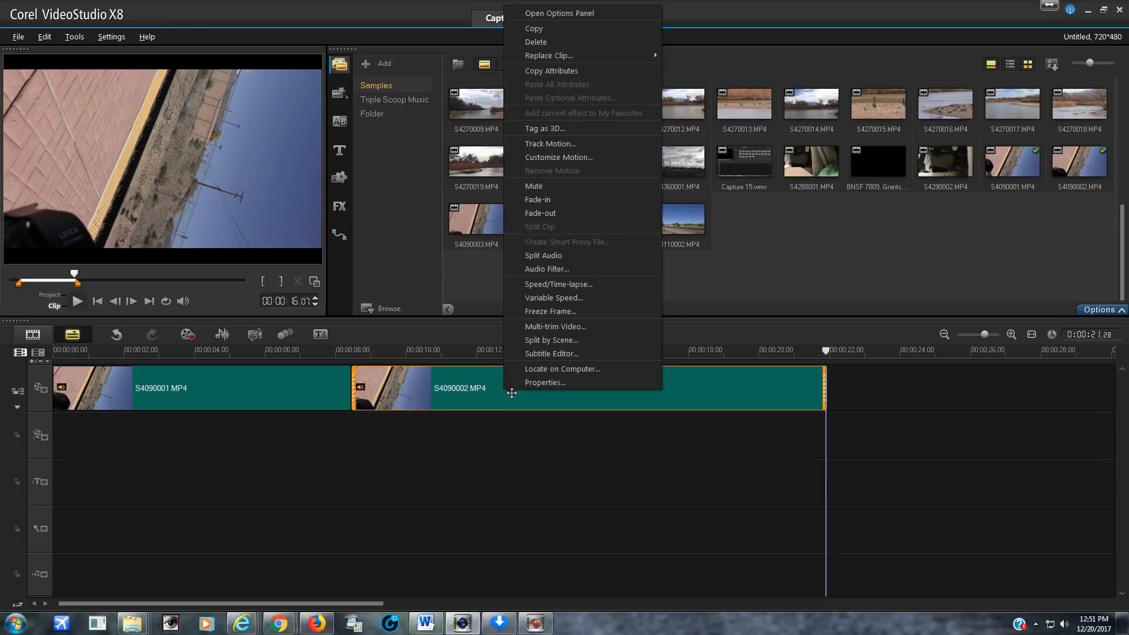
pyautogui.click(541, 254)
pyautogui.rightClick(266, 382)
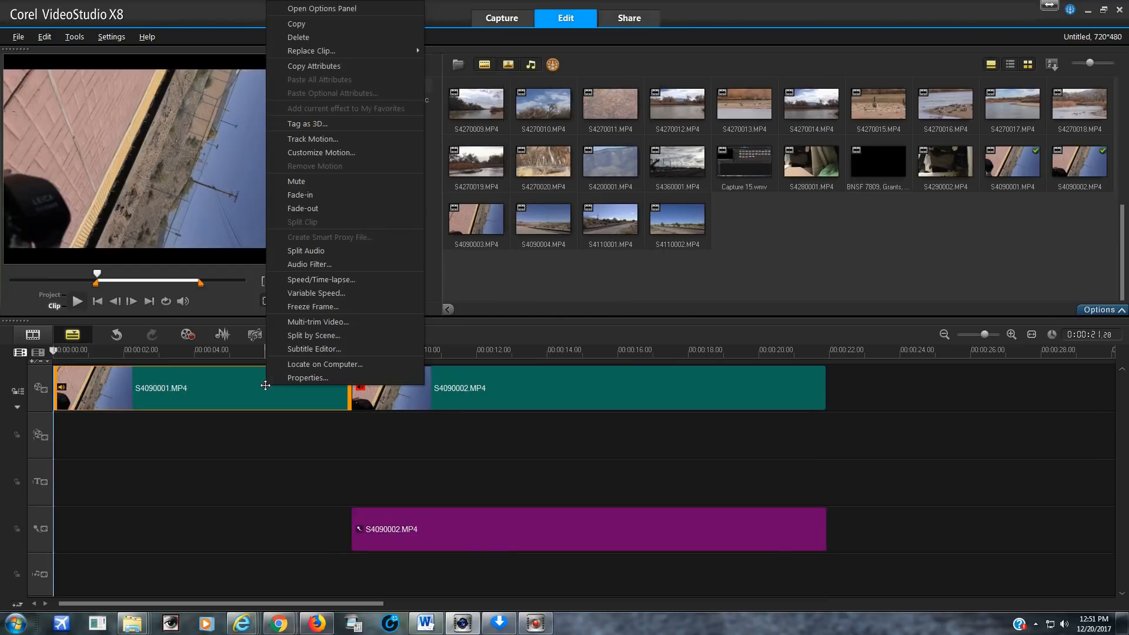
pyautogui.click(313, 250)
# Delete the S4090001.MP4 and S4090002.MP4 video clips from the video track, keeping their separated audio
pyautogui.rightClick(287, 384)
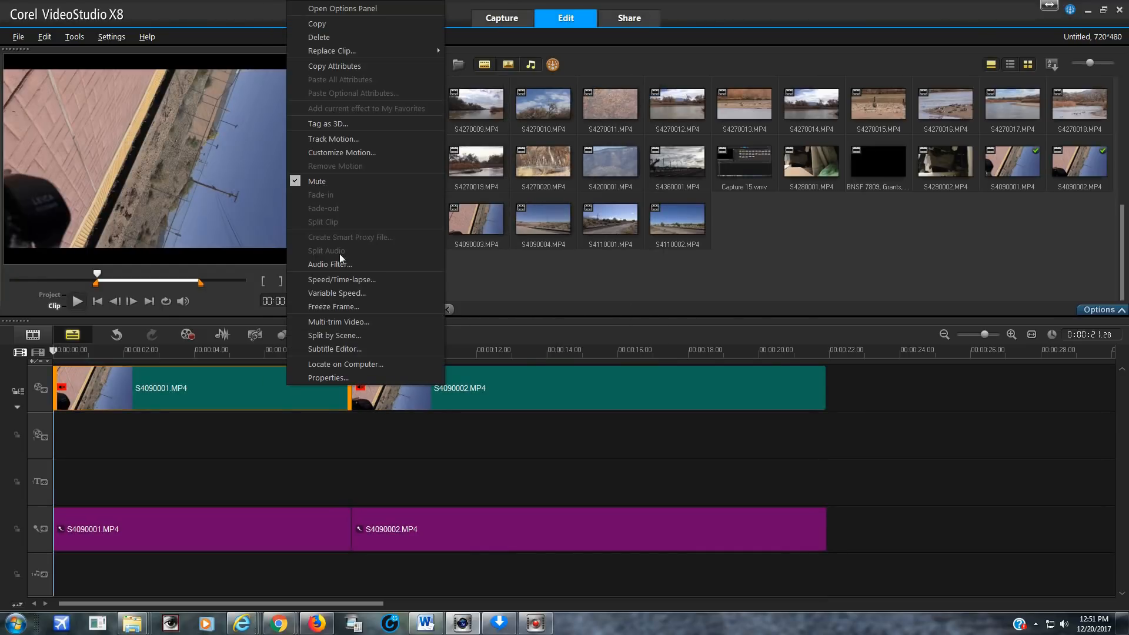
pyautogui.click(337, 35)
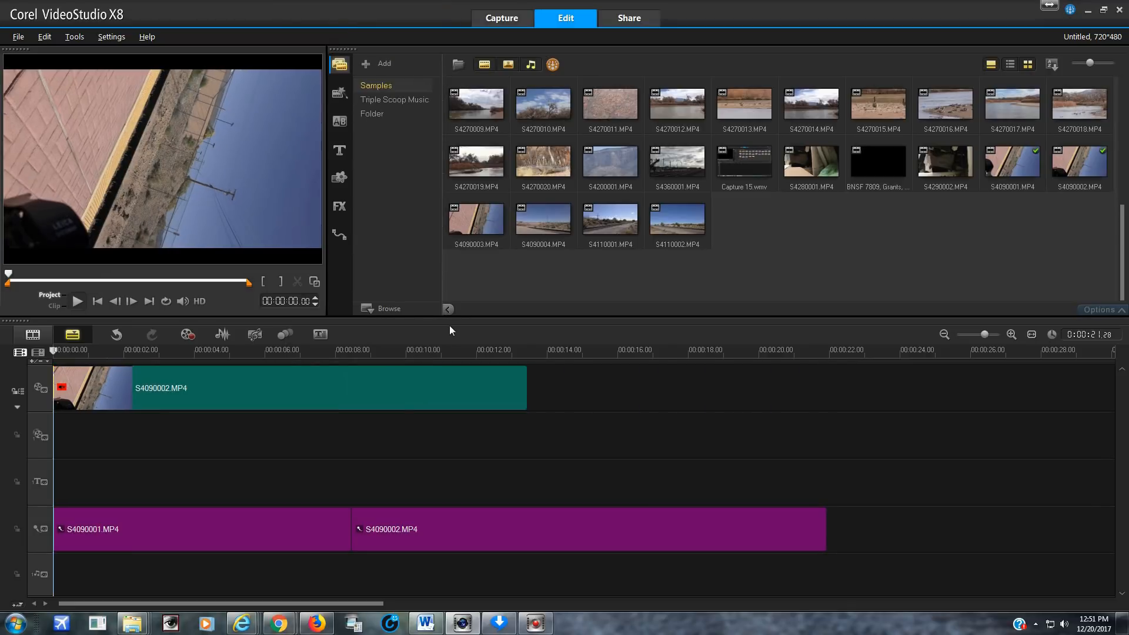
pyautogui.rightClick(390, 386)
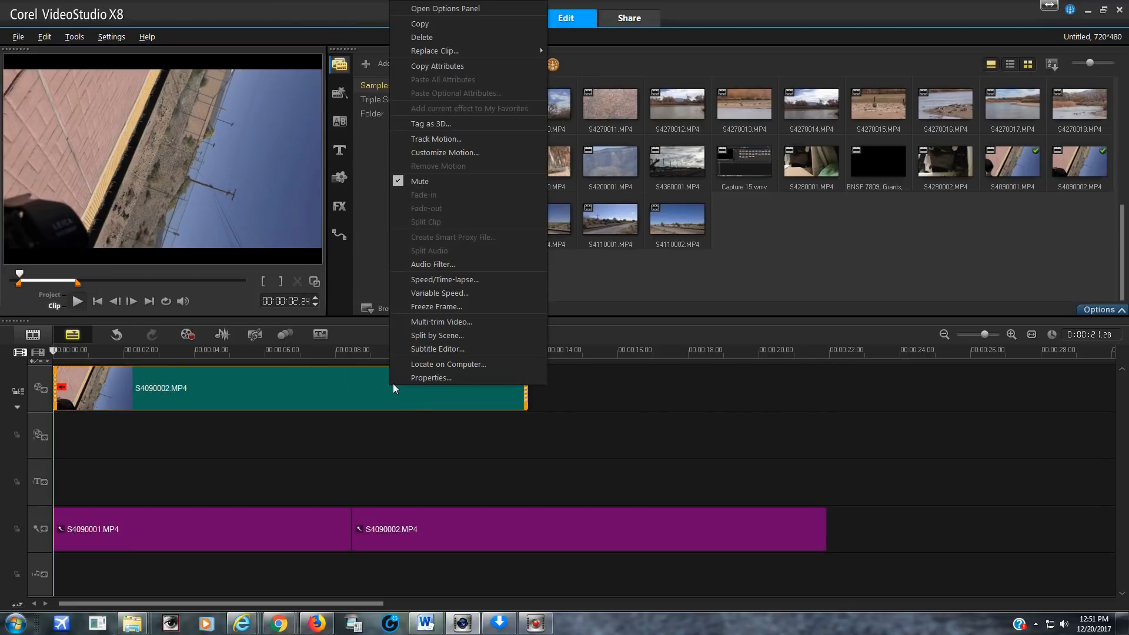
pyautogui.click(422, 36)
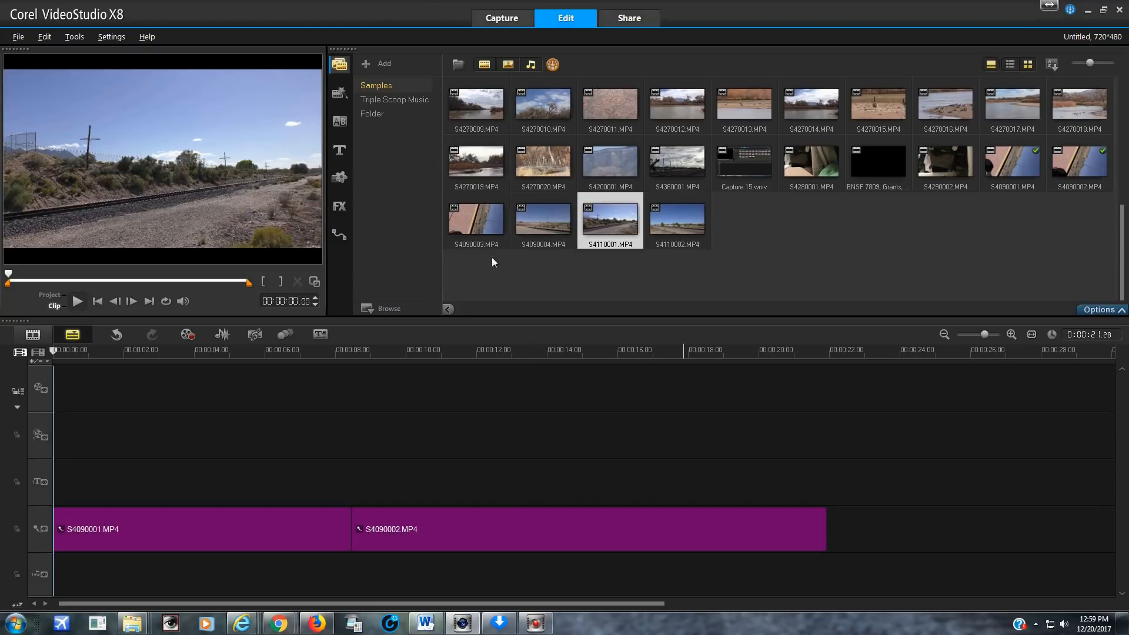
# Insert a black (0,0,0) color clip at the start of the video track
pyautogui.click(341, 177)
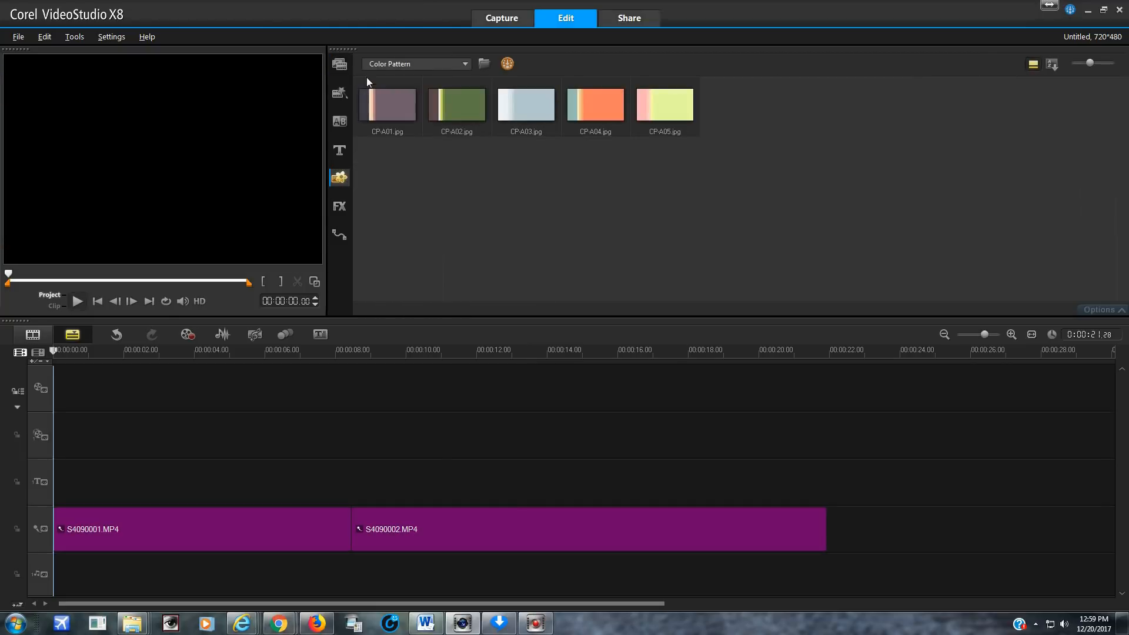
pyautogui.click(382, 63)
pyautogui.click(405, 77)
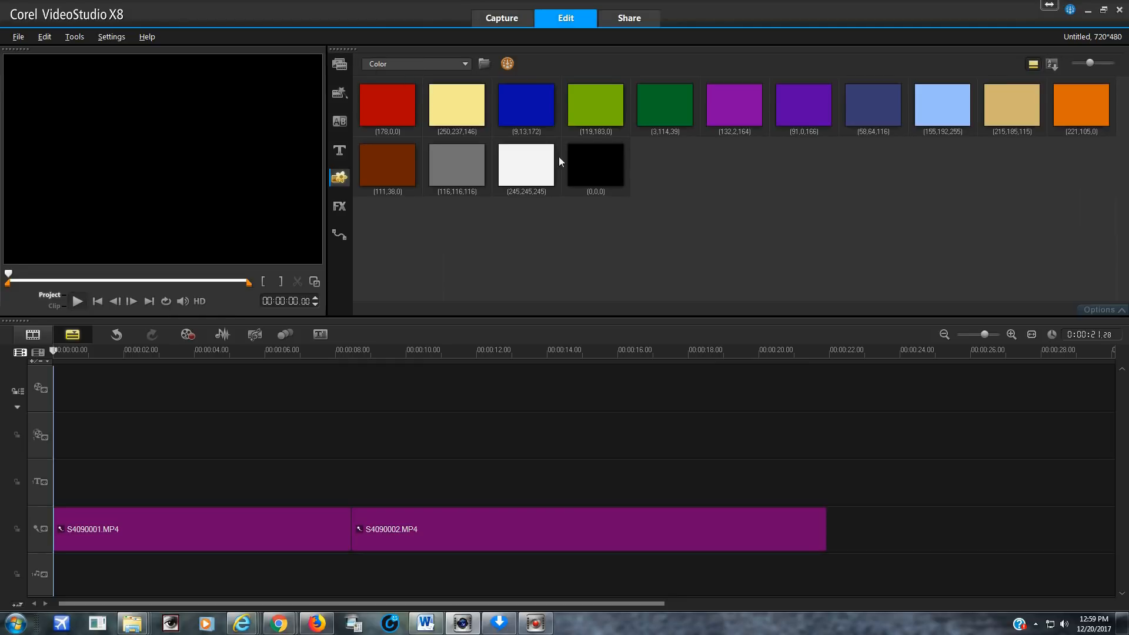
pyautogui.moveTo(588, 171); pyautogui.dragTo(480, 378)
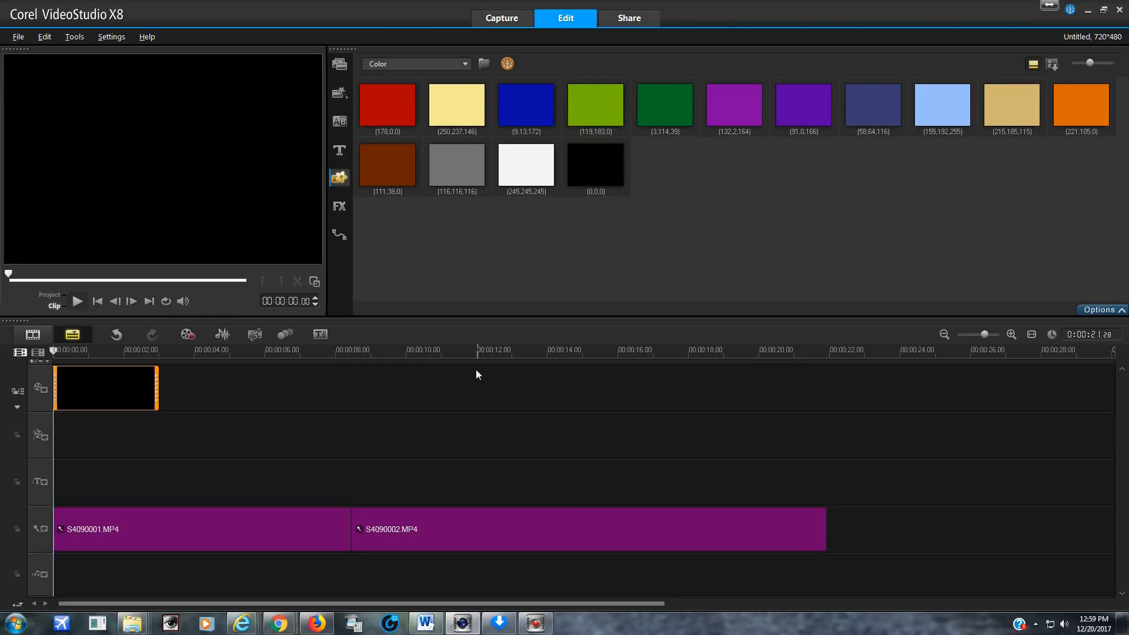
# Set the mark-in point of the S4110001.MP4 library clip to 00:01:40.22
pyautogui.click(340, 63)
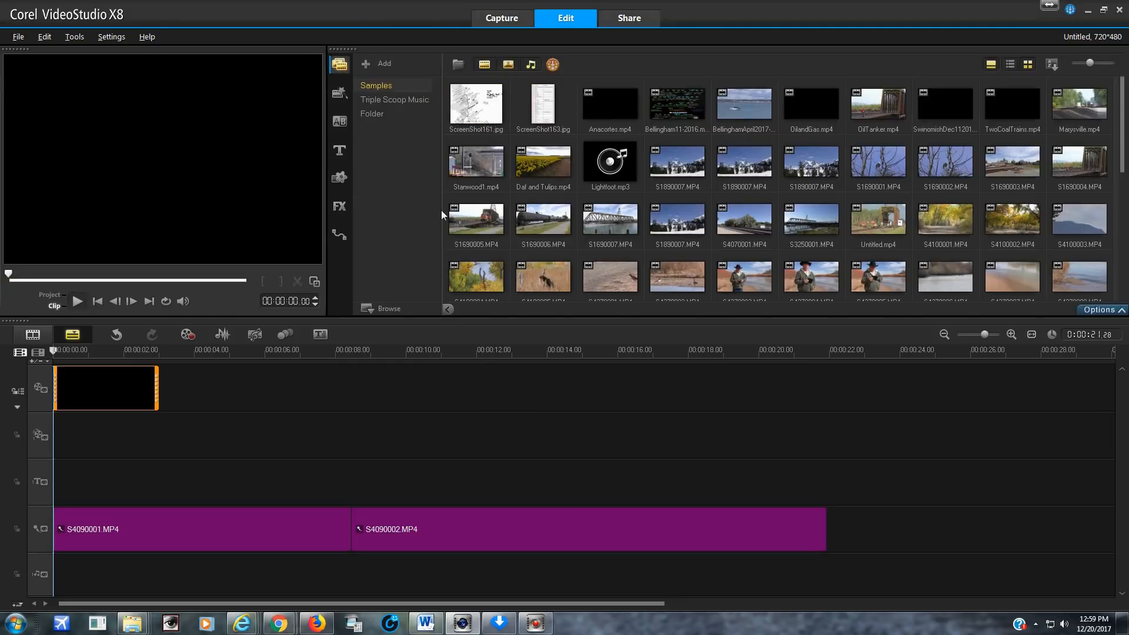
pyautogui.scroll(-1, 503, 259)
pyautogui.scroll(-1, 500, 248)
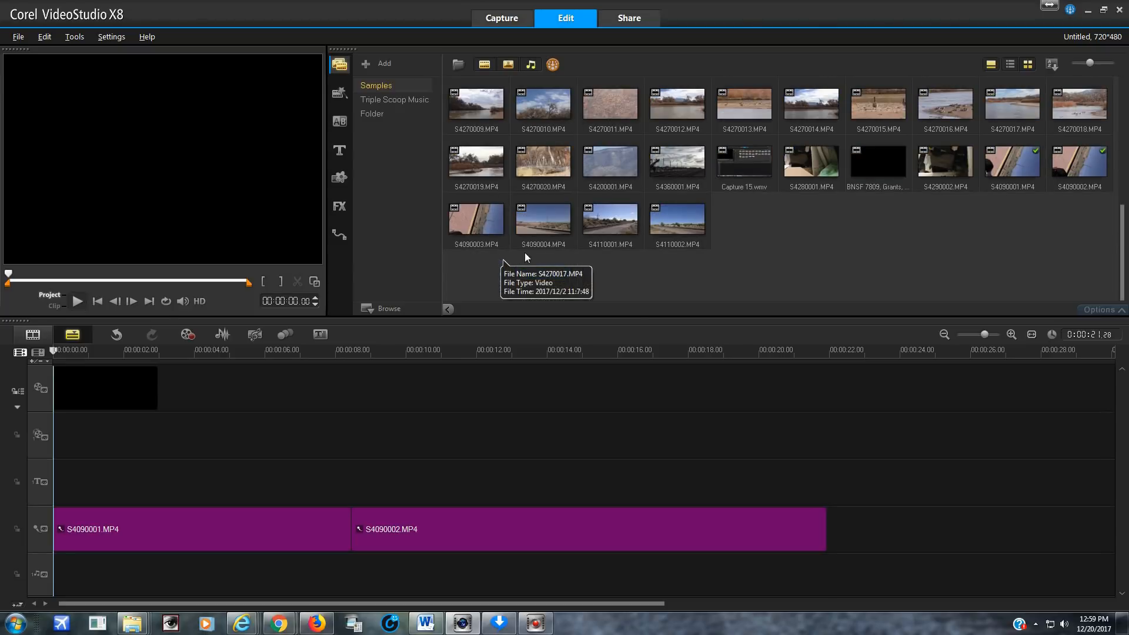
pyautogui.click(600, 216)
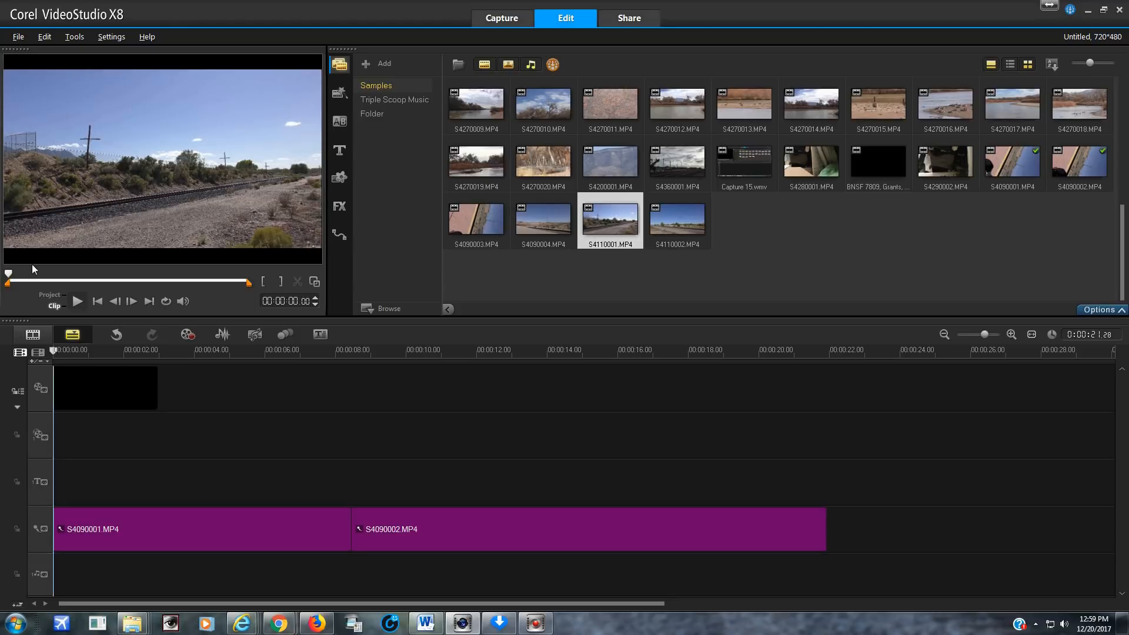
pyautogui.moveTo(27, 274); pyautogui.dragTo(174, 277)
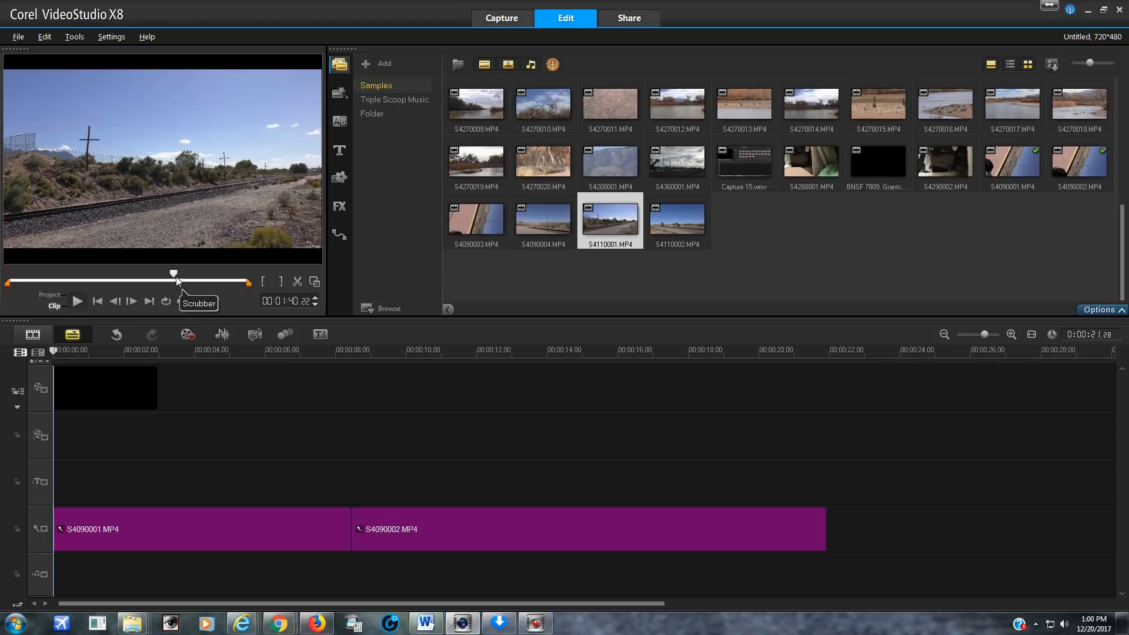
pyautogui.click(266, 282)
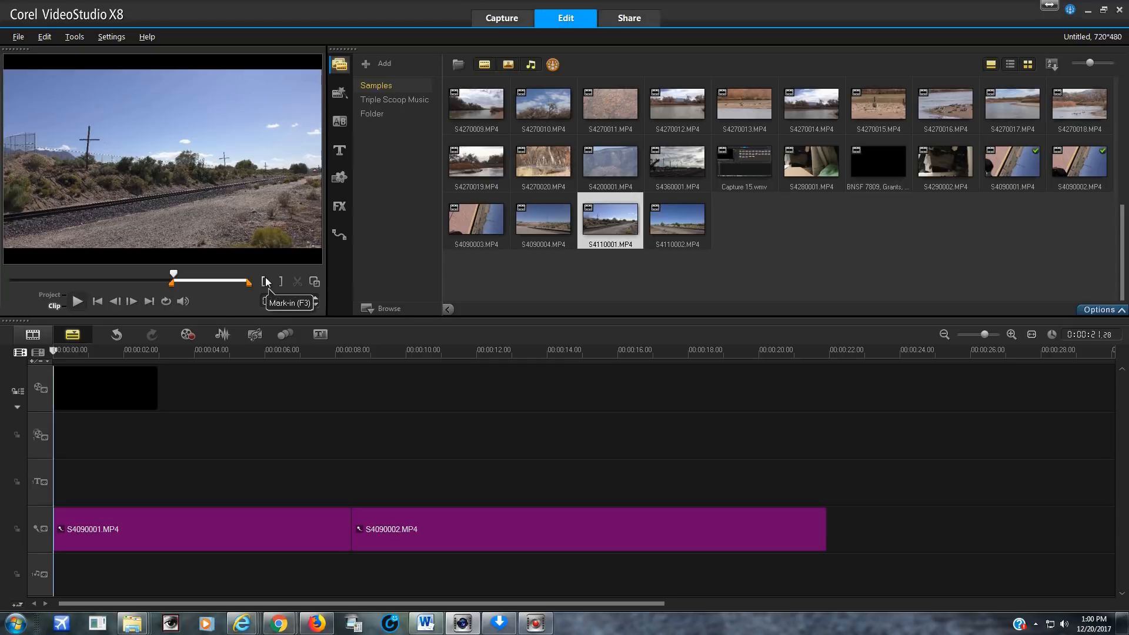
# Place the trimmed S4110001.MP4 after the black clip and add a Crossfade transition between them
pyautogui.moveTo(598, 227); pyautogui.dragTo(541, 388)
pyautogui.click(341, 122)
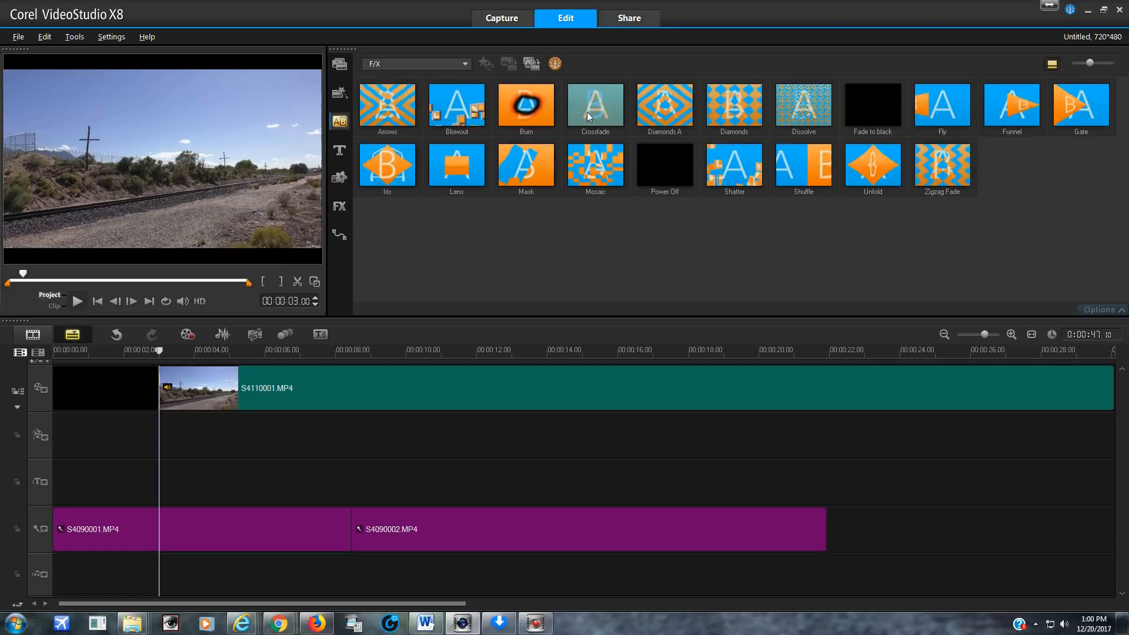
pyautogui.moveTo(587, 112); pyautogui.dragTo(202, 377)
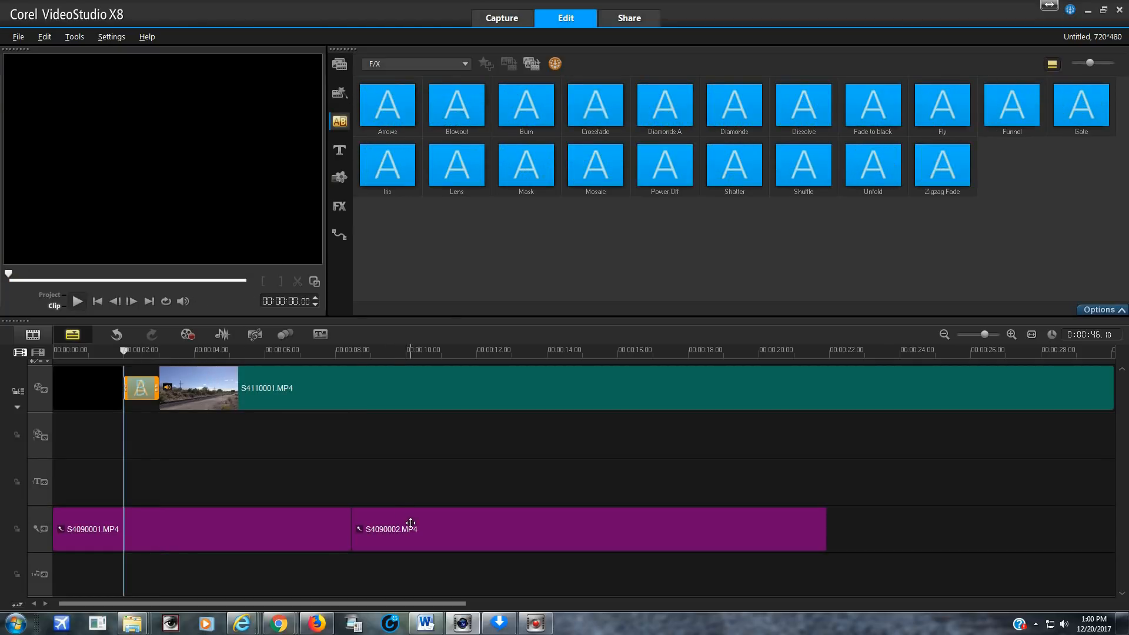
# Shift the S4090002.MP4 audio to about 15 seconds and the S4090001.MP4 audio to about 5.5 seconds, and preview from 00:00:01.18
pyautogui.moveTo(418, 523); pyautogui.dragTo(647, 530)
pyautogui.moveTo(221, 529); pyautogui.dragTo(414, 536)
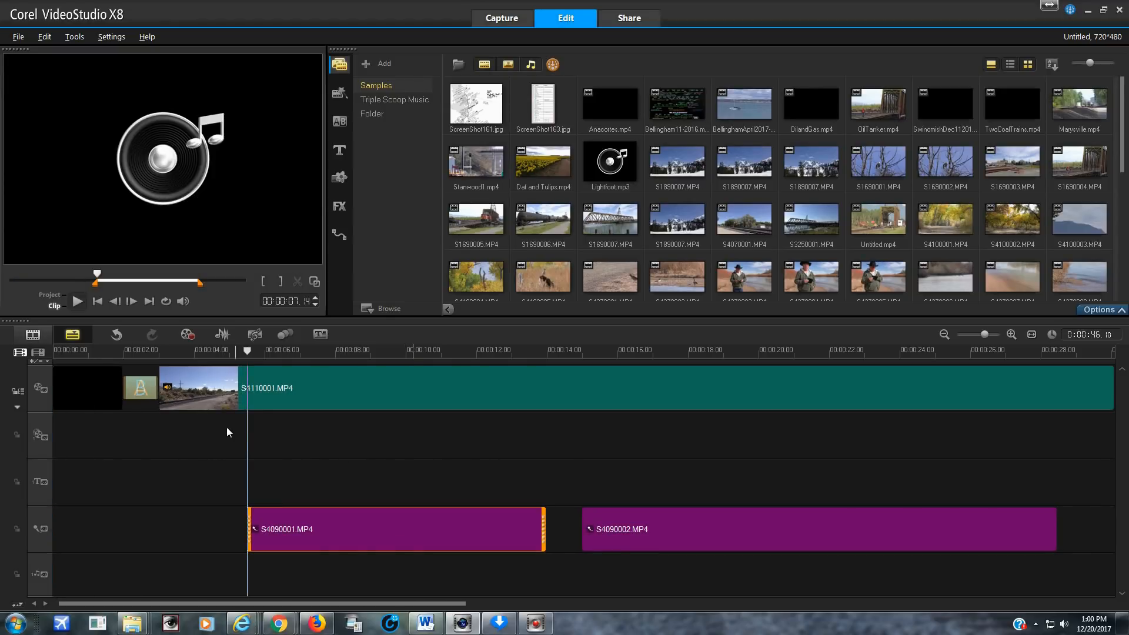
pyautogui.click(112, 351)
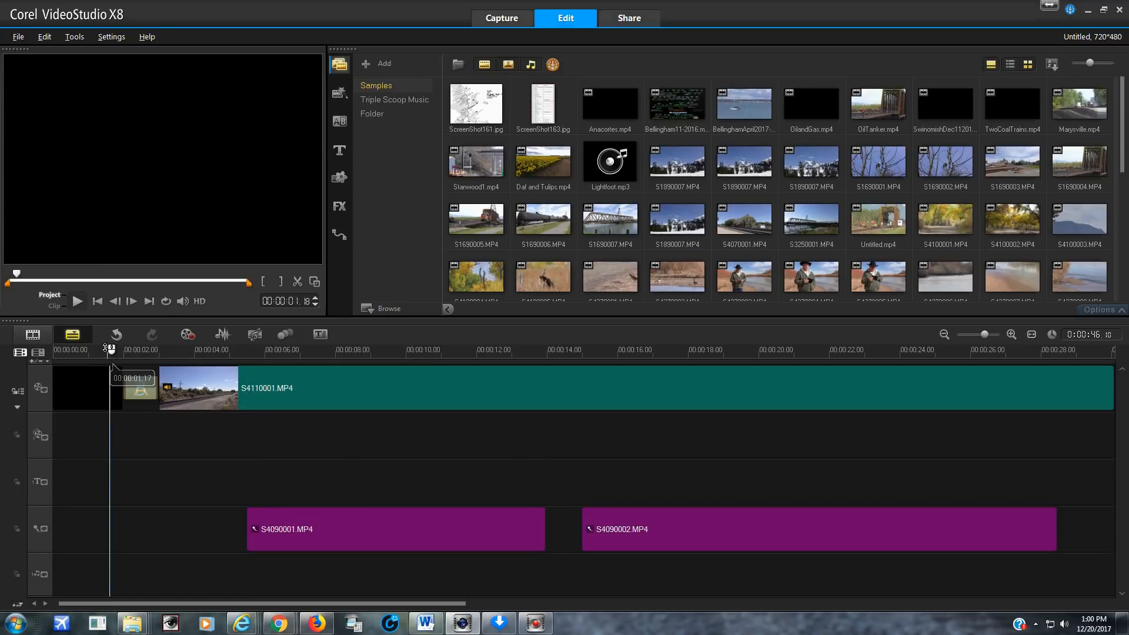
pyautogui.click(76, 301)
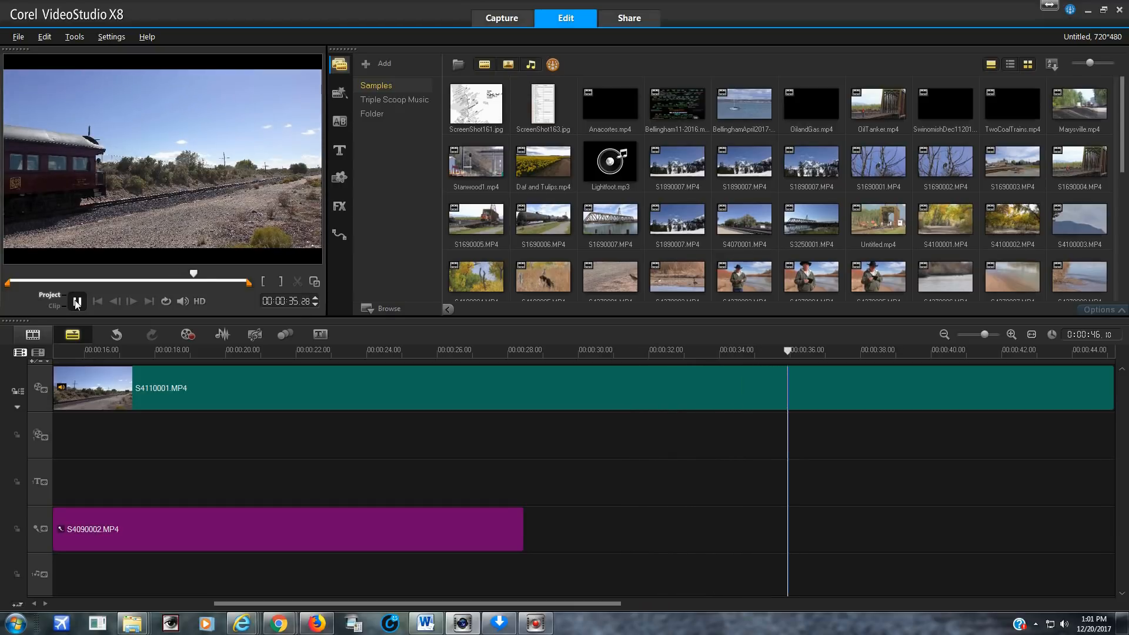
pyautogui.click(77, 303)
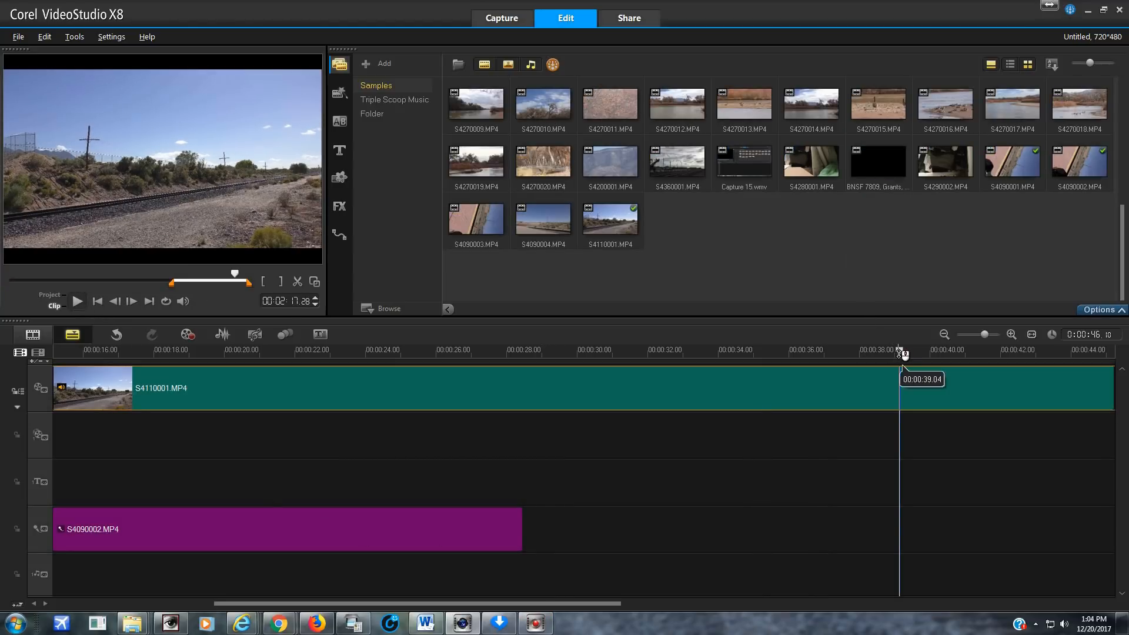
# Trim the end of the S4110001.MP4 clip on the video track at project time 00:00:34.18
pyautogui.moveTo(856, 355); pyautogui.dragTo(665, 348)
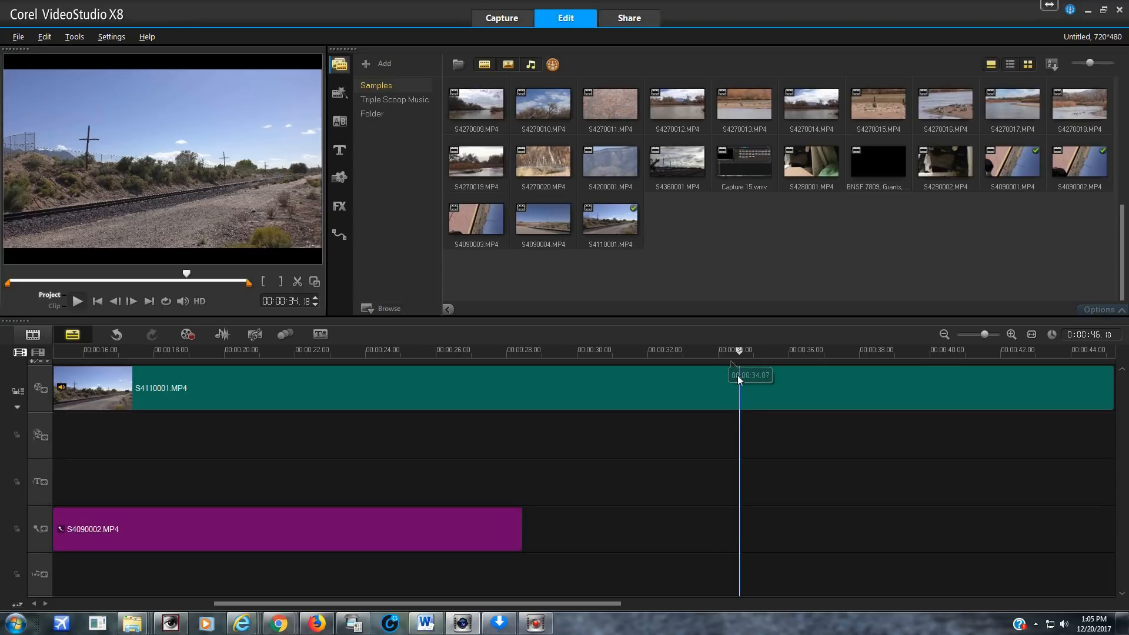
pyautogui.click(281, 281)
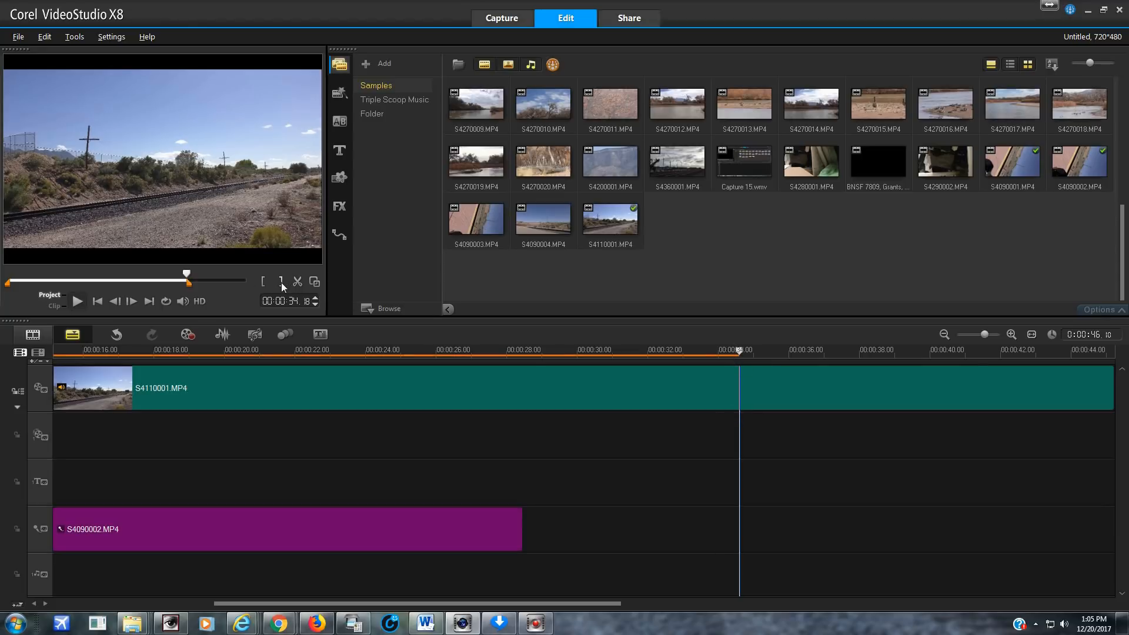
pyautogui.click(738, 390)
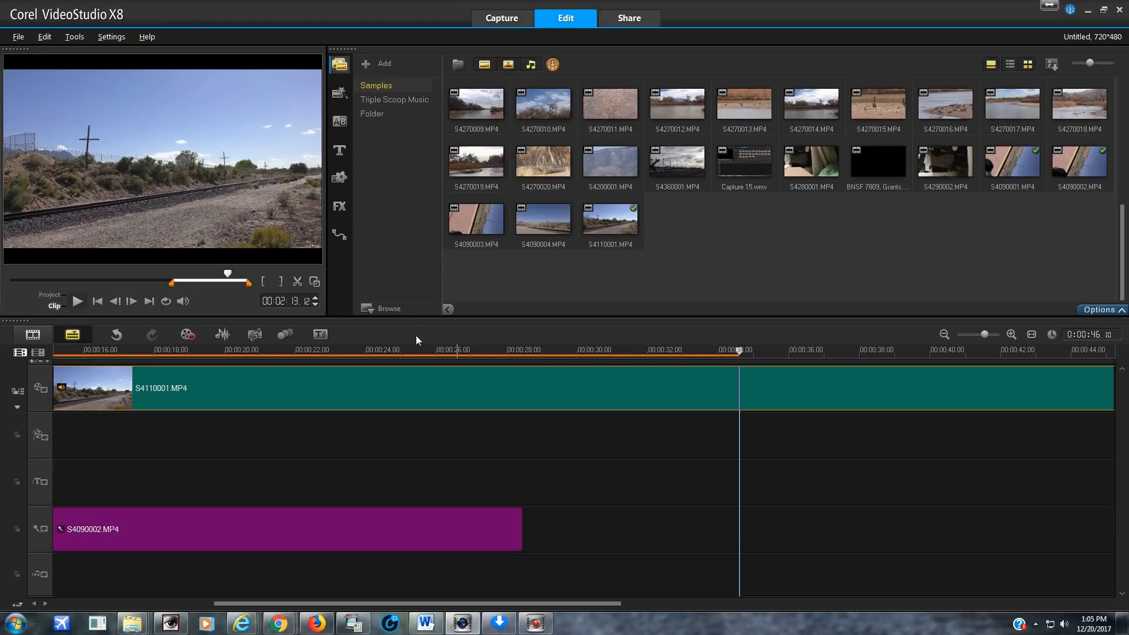
pyautogui.click(283, 281)
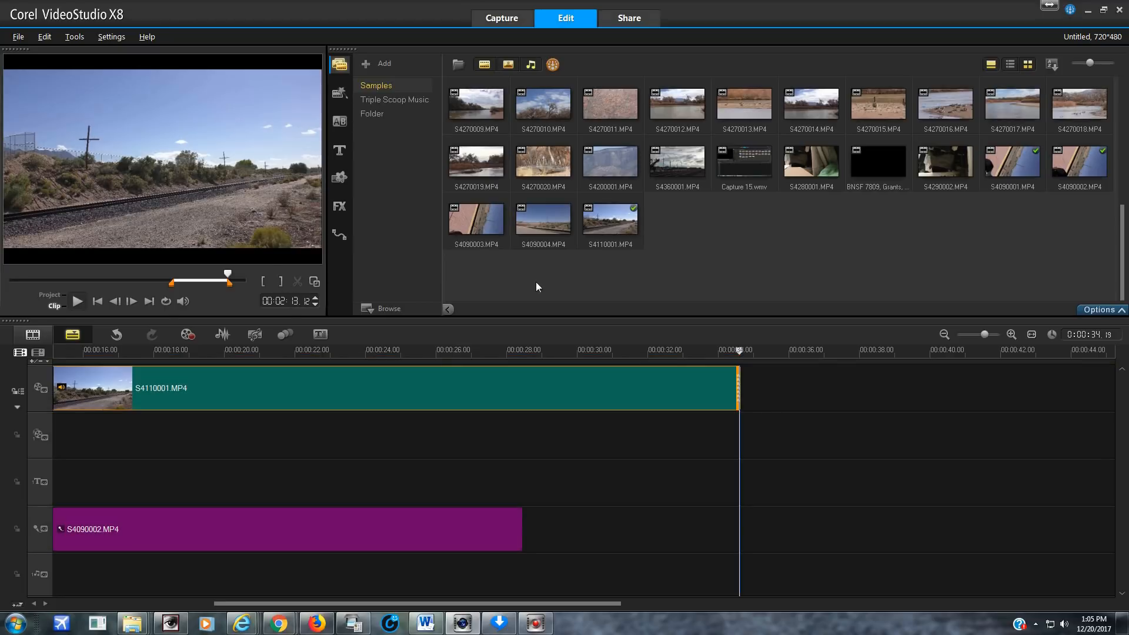
# Place S4090004.MP4 after S4110001.MP4 on the video track and add a Crossfade transition between the two clips
pyautogui.click(537, 216)
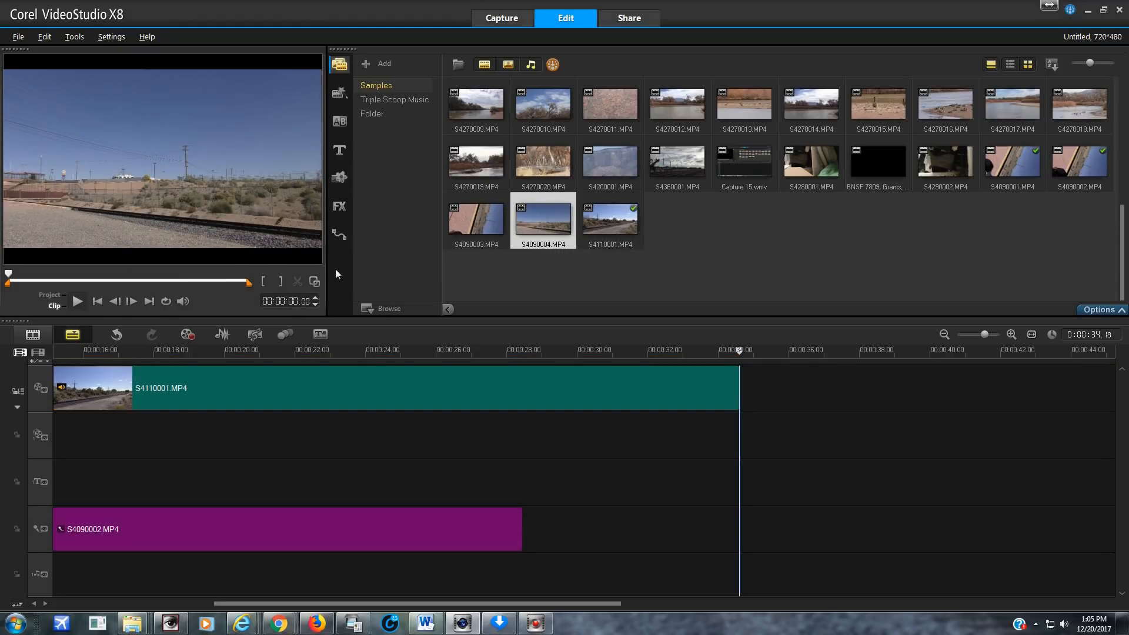
pyautogui.moveTo(557, 234); pyautogui.dragTo(797, 394)
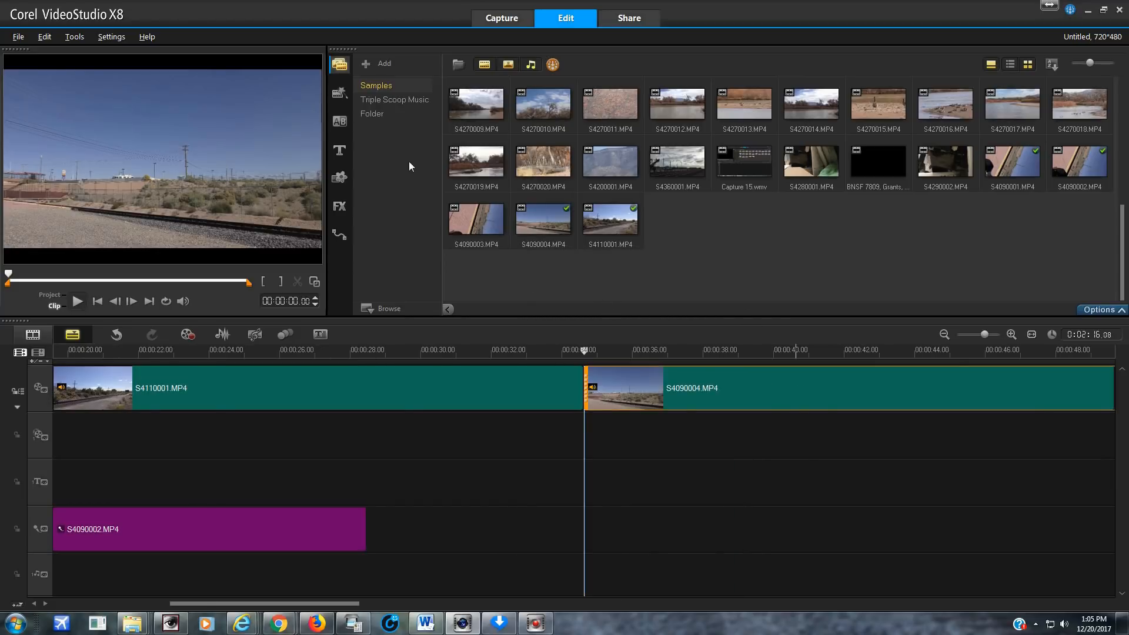
pyautogui.click(344, 121)
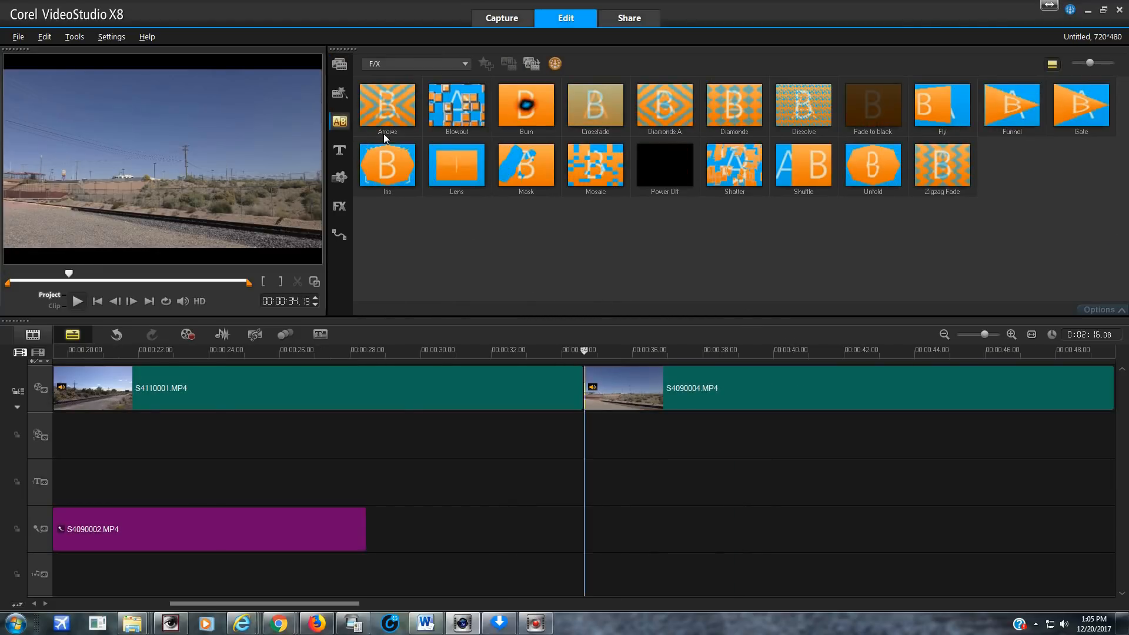
pyautogui.moveTo(580, 118); pyautogui.dragTo(599, 370)
# Trim S4090004.MP4 on the video track to start at clip time 00:01:15.27 and end at 00:01:37.26
pyautogui.click(623, 363)
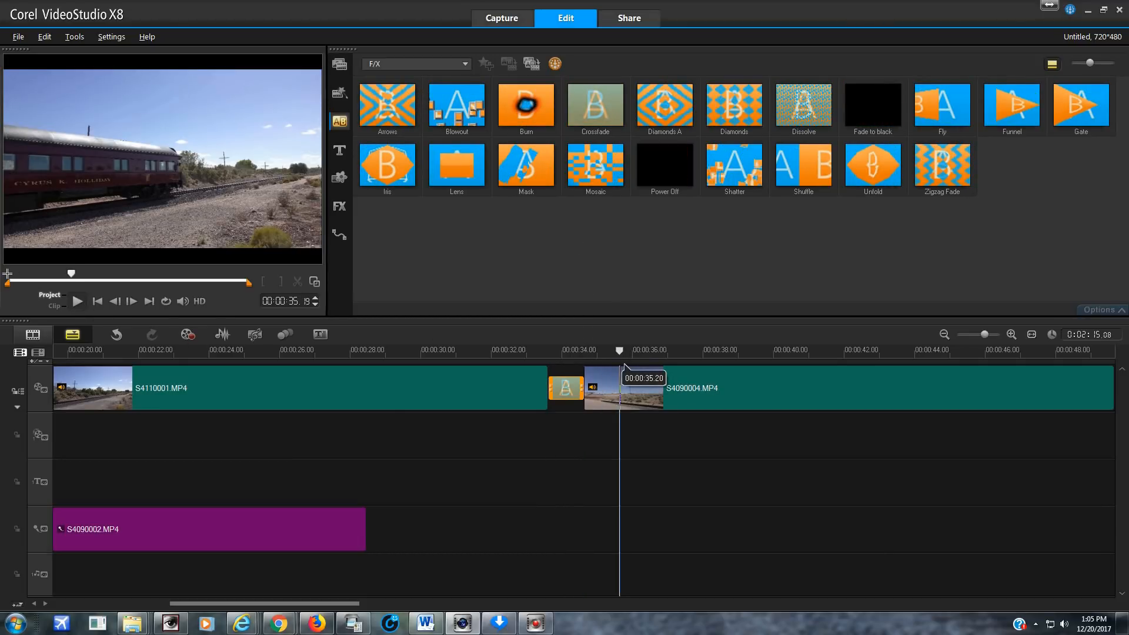
pyautogui.moveTo(72, 274); pyautogui.dragTo(202, 277)
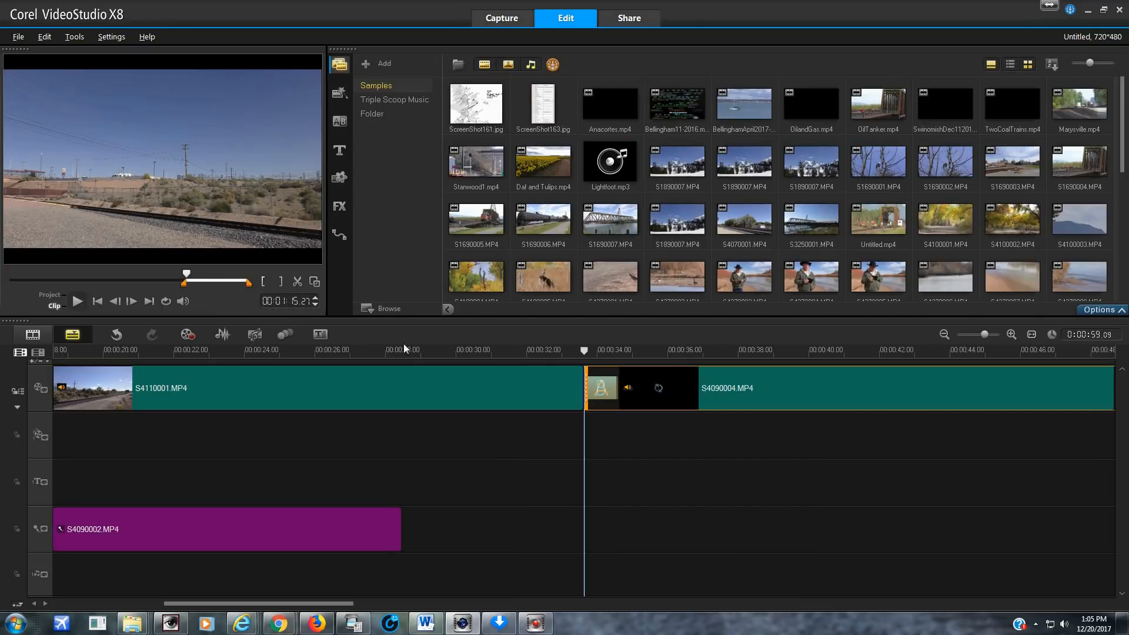
pyautogui.click(627, 350)
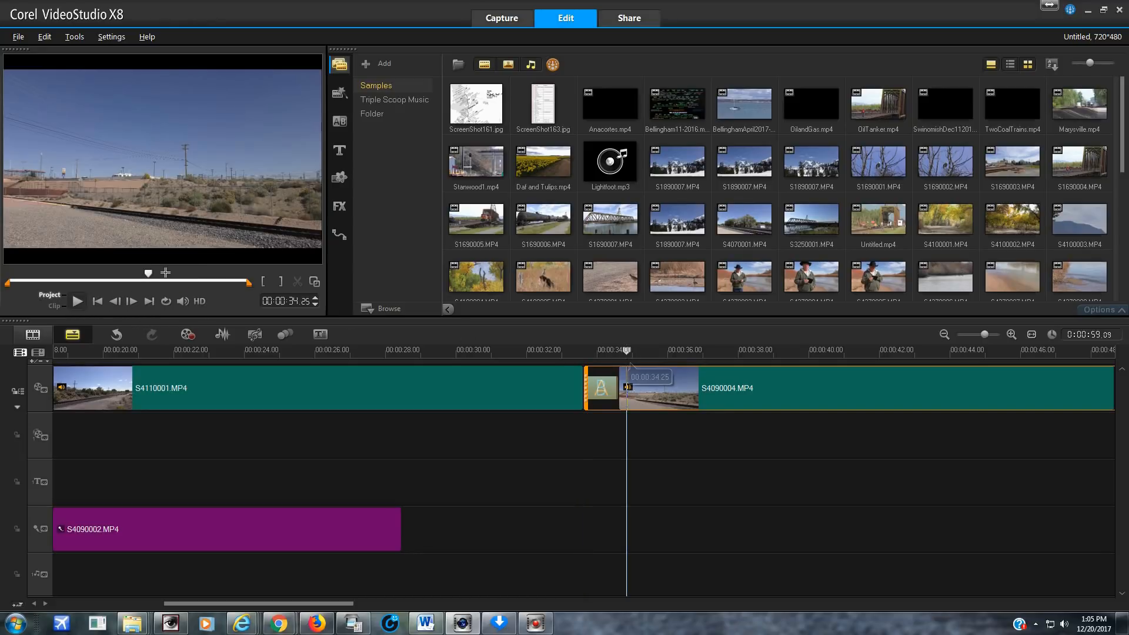
pyautogui.moveTo(150, 272); pyautogui.dragTo(235, 282)
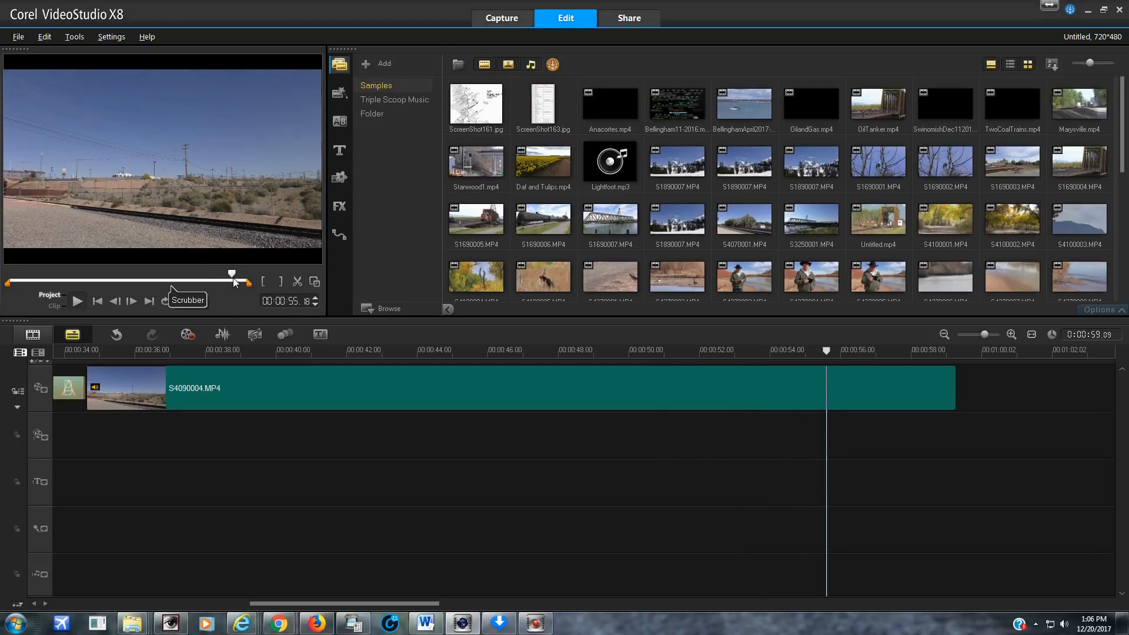
pyautogui.click(829, 405)
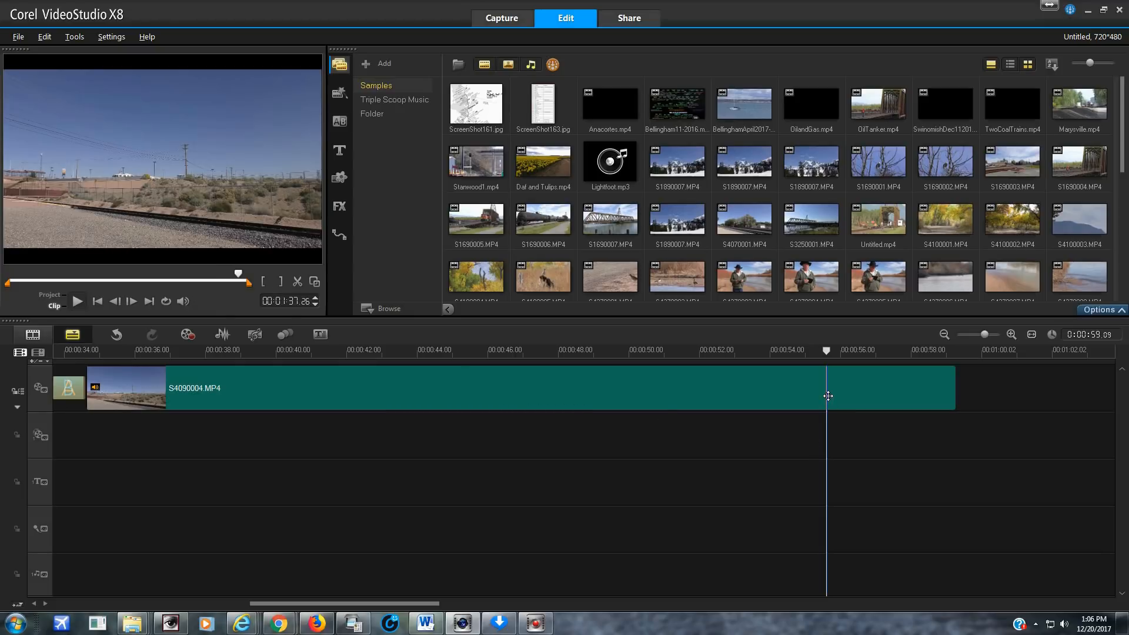
pyautogui.click(281, 282)
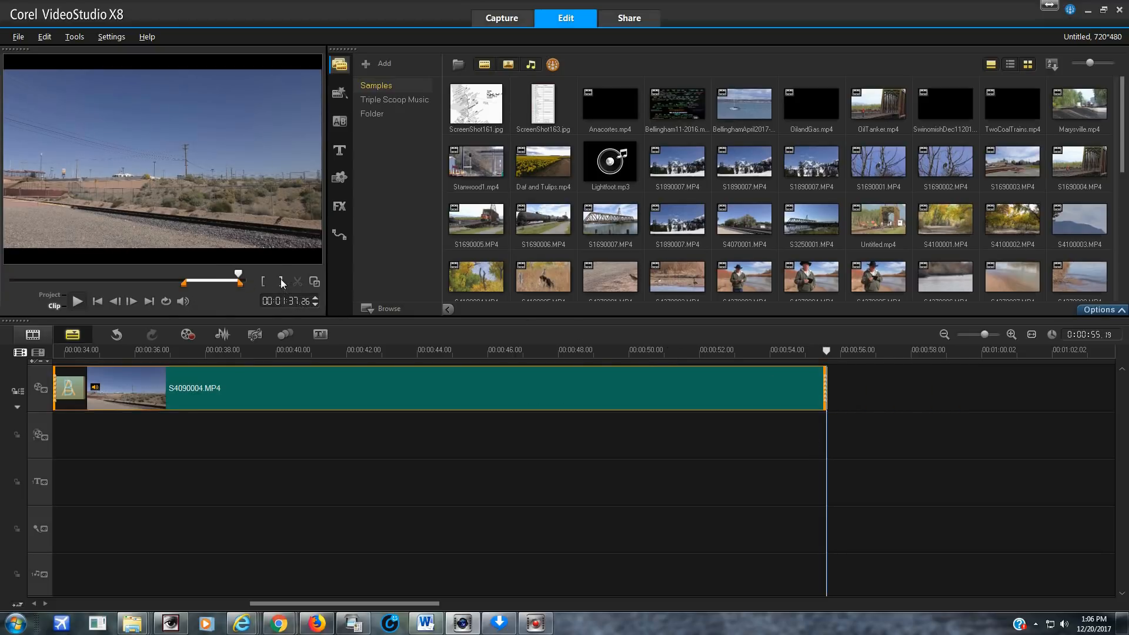
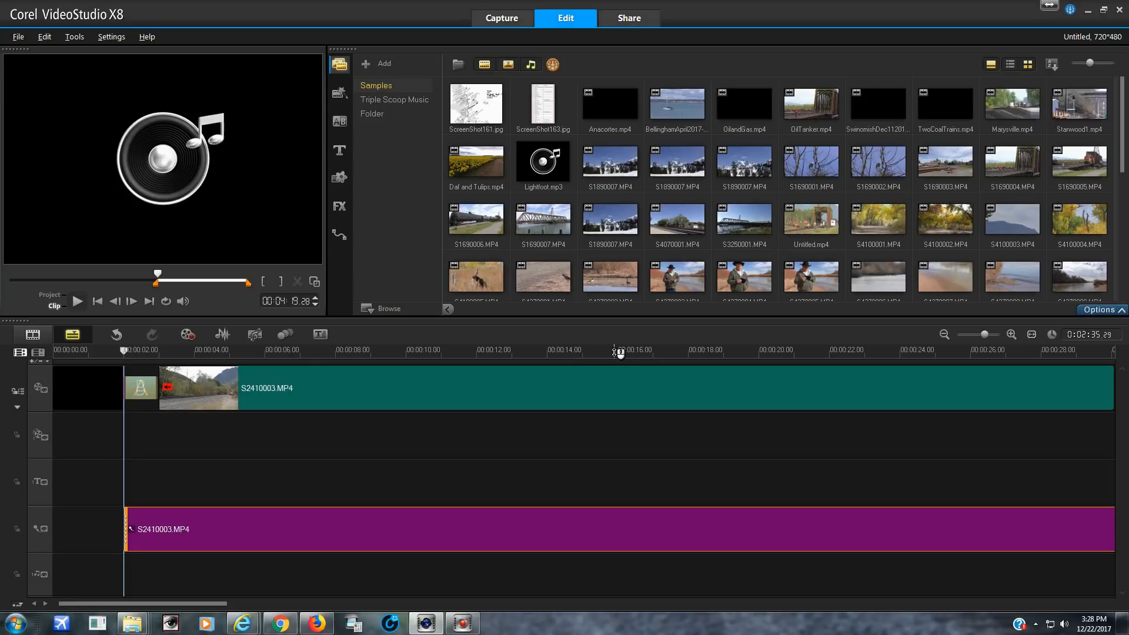
# Place S2350003.MP4 on the overlay track at project time 00:00:12.24 and move the S2410003.MP4 audio to the music track
pyautogui.moveTo(422, 352); pyautogui.dragTo(506, 350)
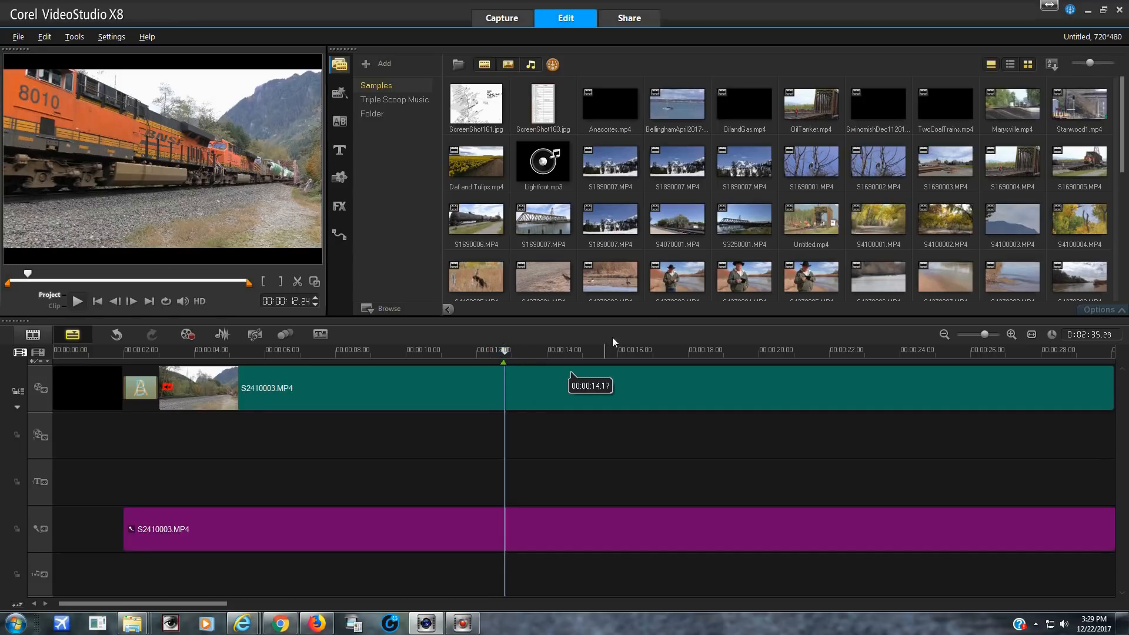
pyautogui.scroll(-3, 707, 242)
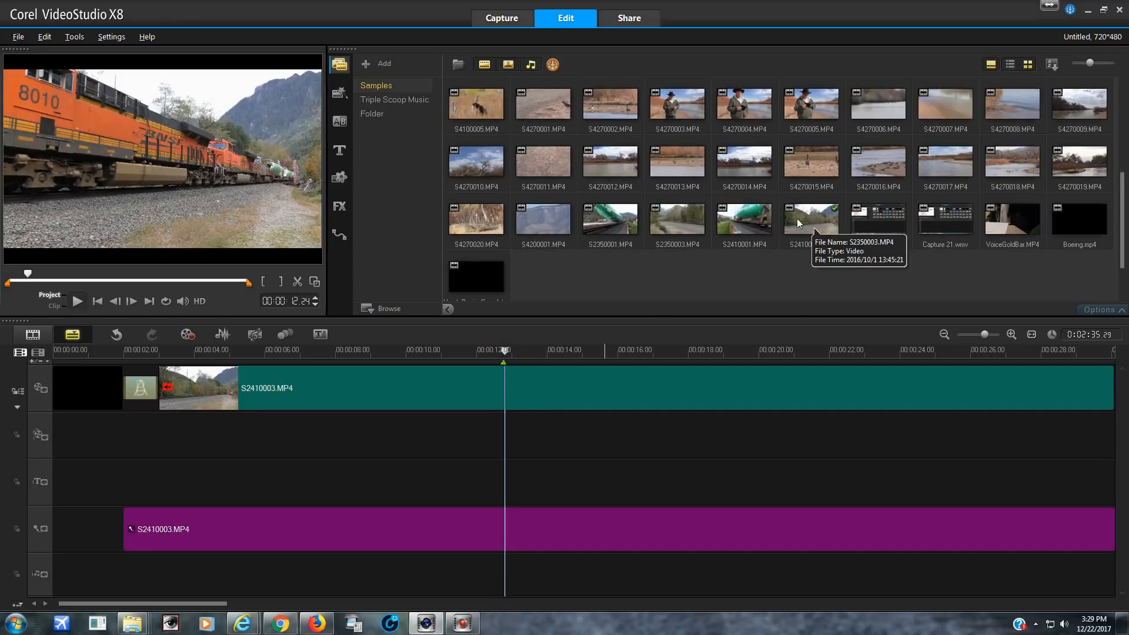
pyautogui.click(670, 216)
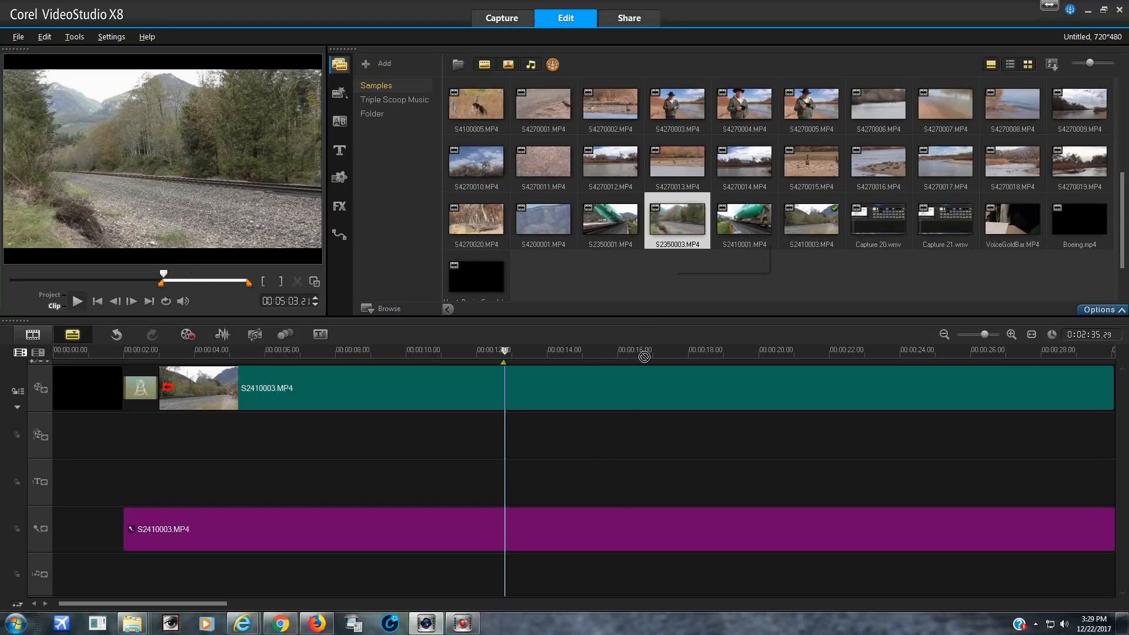
pyautogui.moveTo(670, 226); pyautogui.dragTo(505, 441)
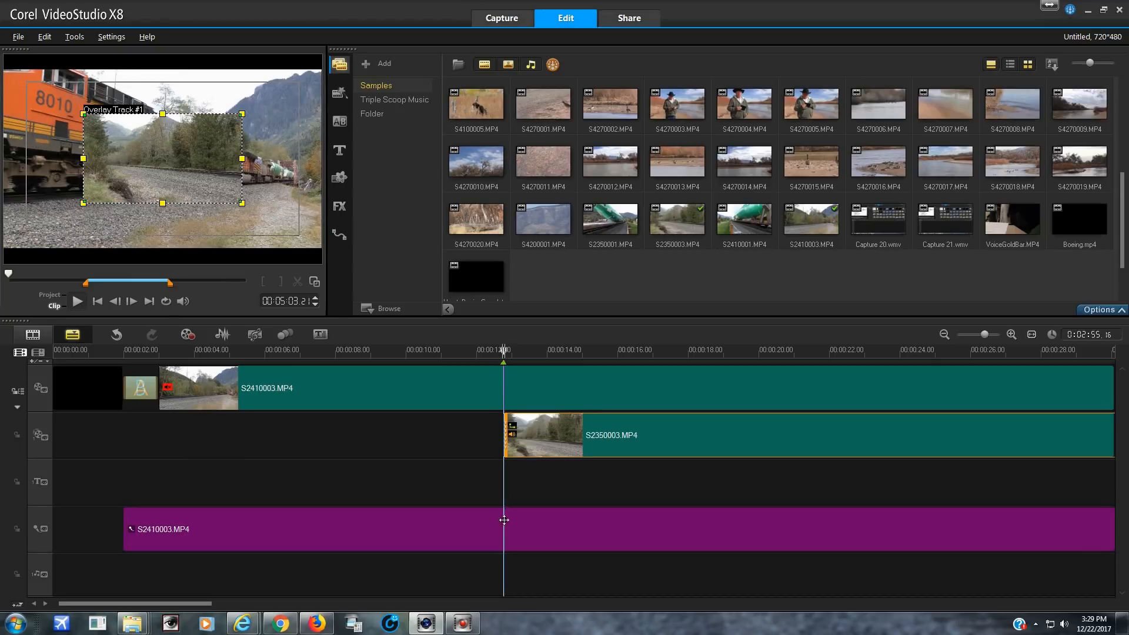
pyautogui.moveTo(504, 534); pyautogui.dragTo(504, 574)
# Split the audio from the S2350003.MP4 overlay clip and delete the separated audio from the voice track
pyautogui.click(563, 446)
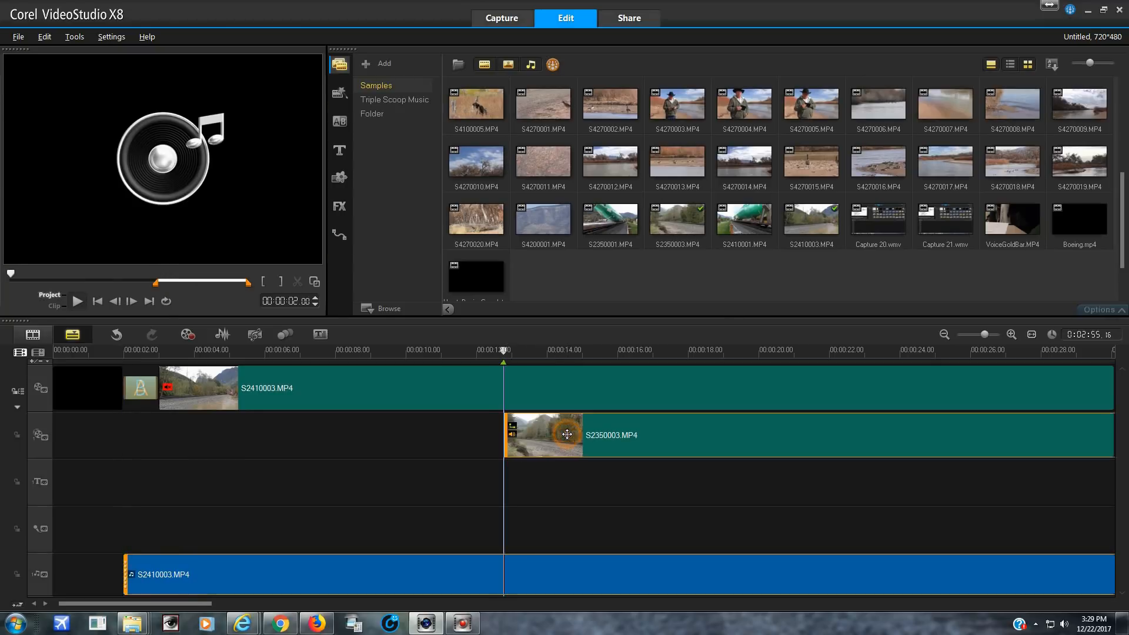
pyautogui.rightClick(567, 434)
pyautogui.click(617, 306)
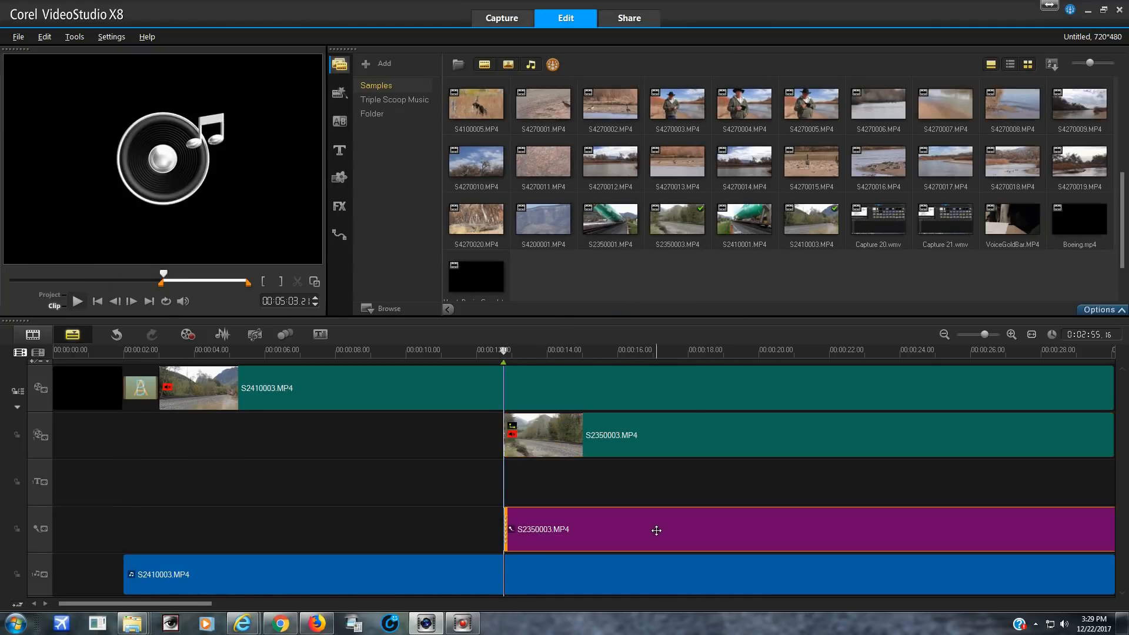
pyautogui.rightClick(655, 530)
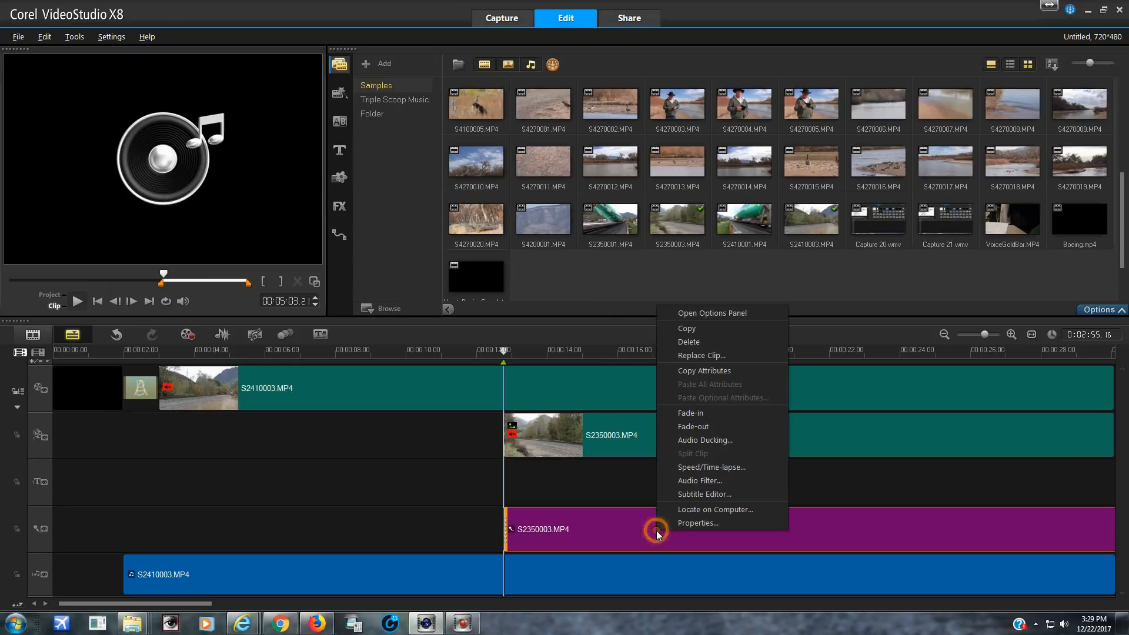
pyautogui.click(688, 341)
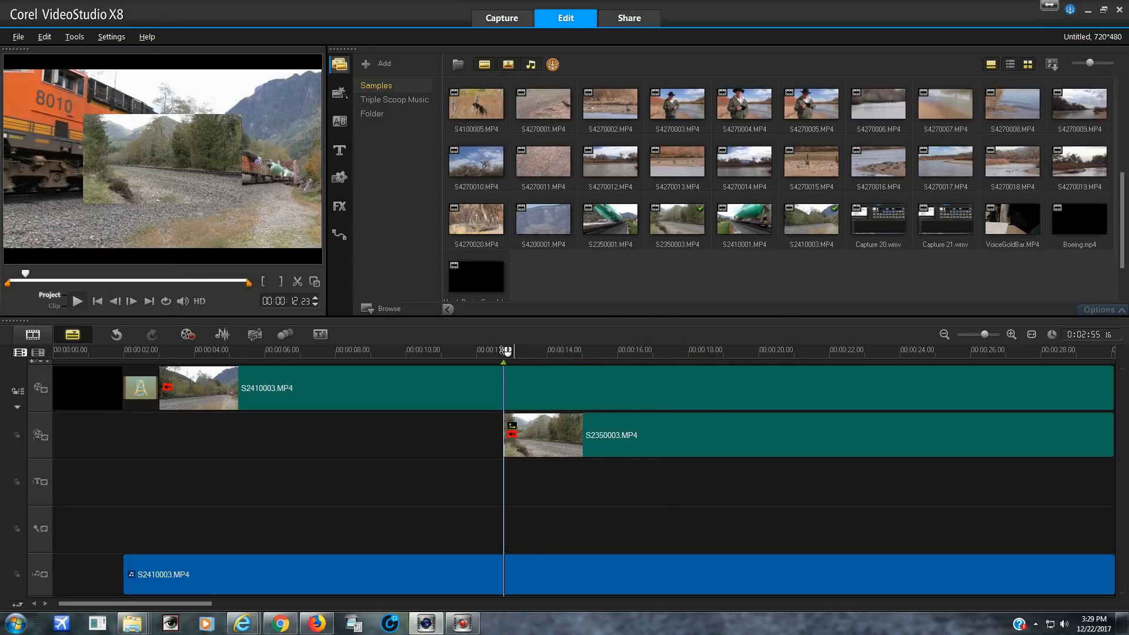
# Review how the two camera angles line up, and split the video, overlay and audio clips at project time 00:00:38.10
pyautogui.click(487, 351)
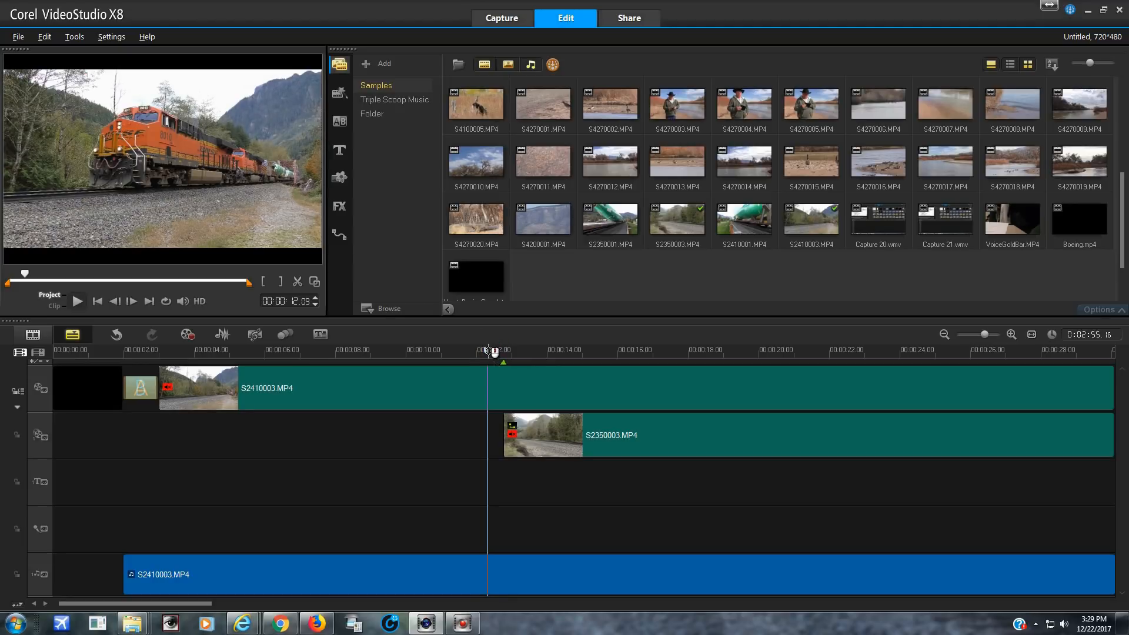
pyautogui.click(491, 351)
pyautogui.moveTo(491, 350); pyautogui.dragTo(1016, 393)
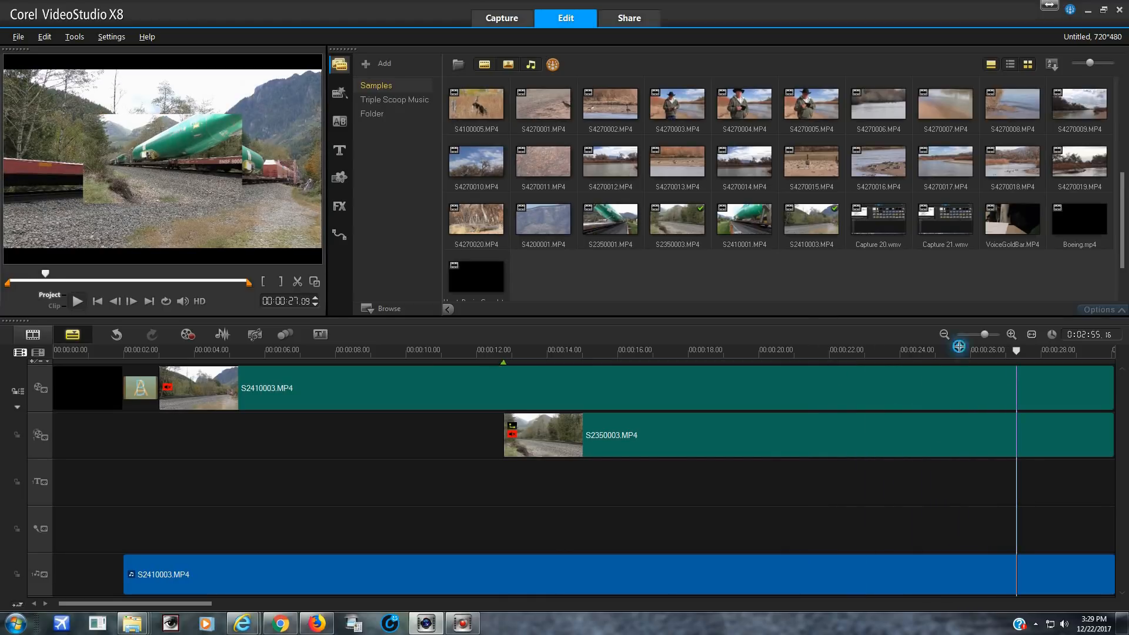
pyautogui.scroll(-5, 953, 352)
pyautogui.scroll(3, 943, 363)
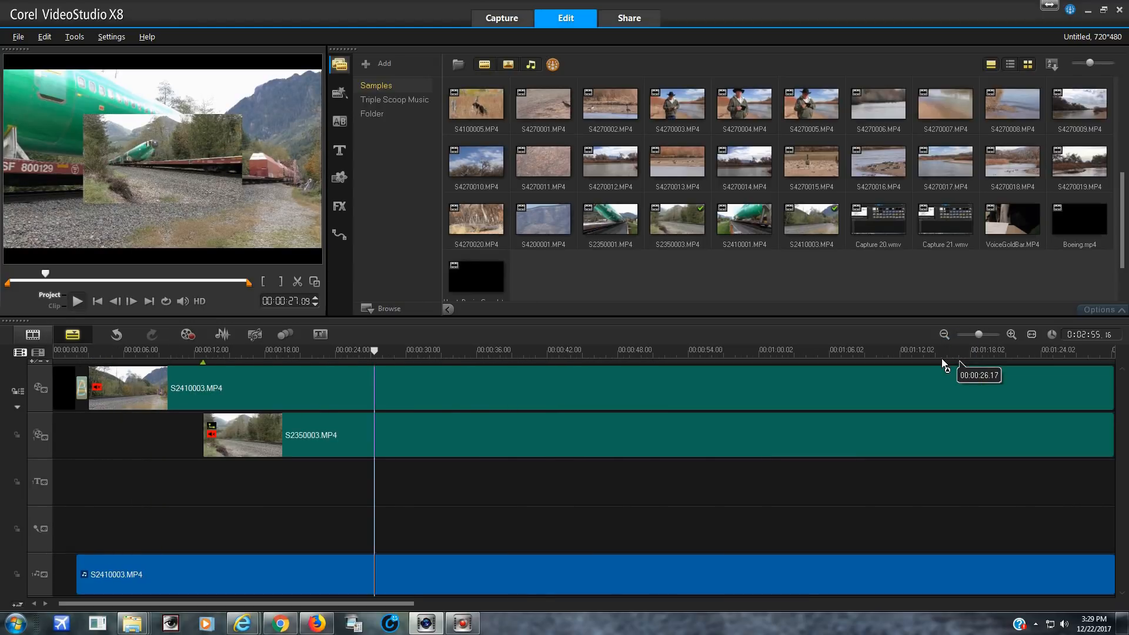
pyautogui.click(1012, 334)
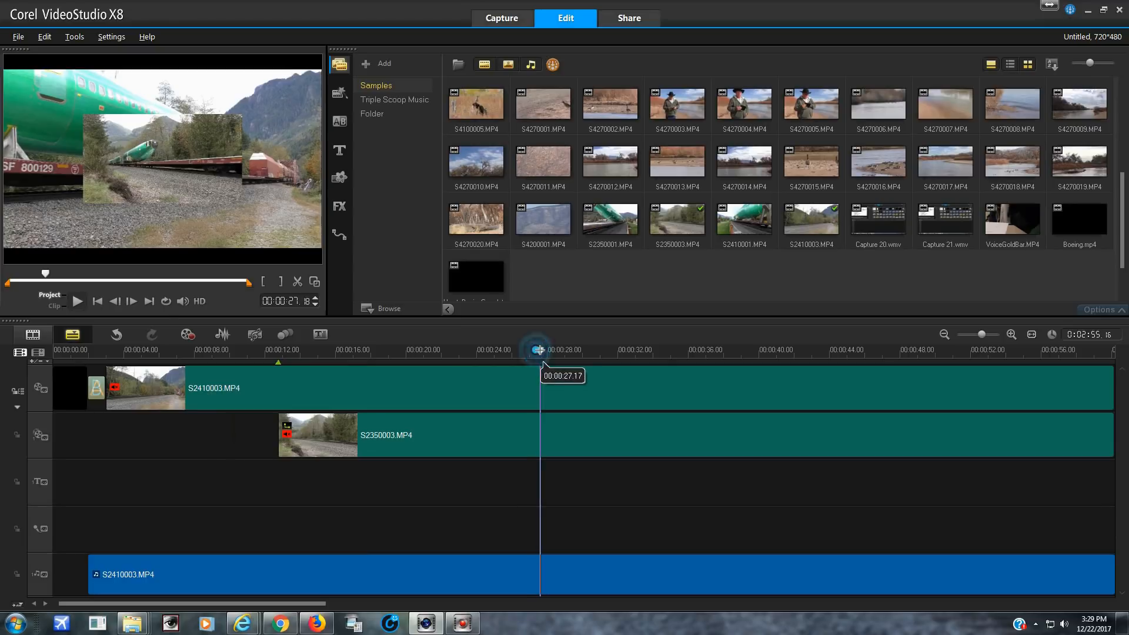
pyautogui.moveTo(537, 351); pyautogui.dragTo(729, 368)
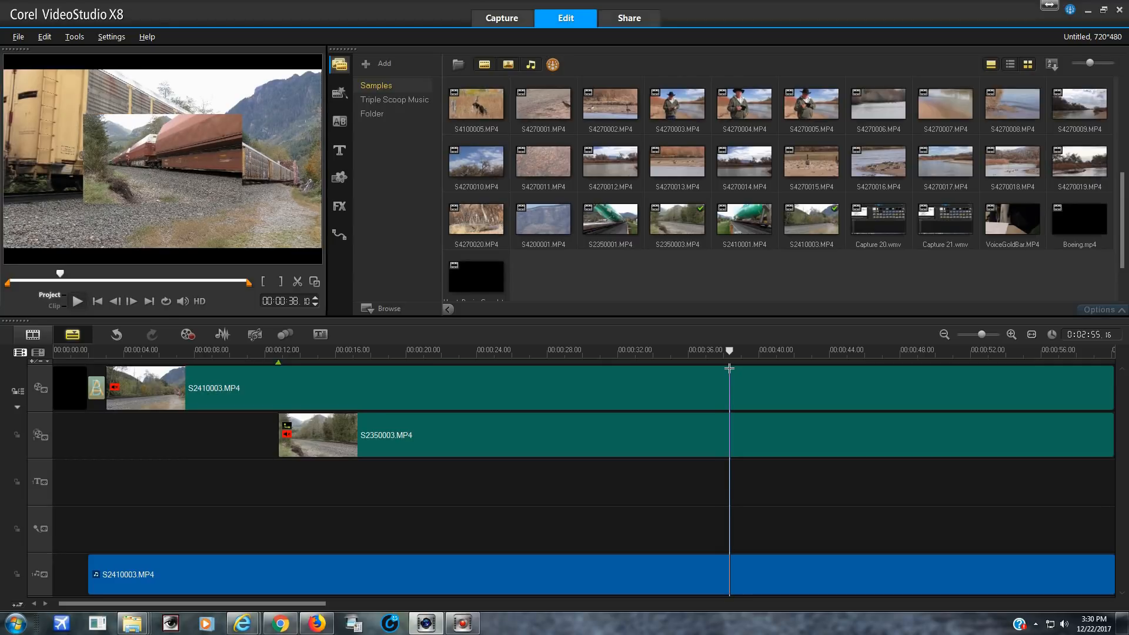
pyautogui.click(298, 282)
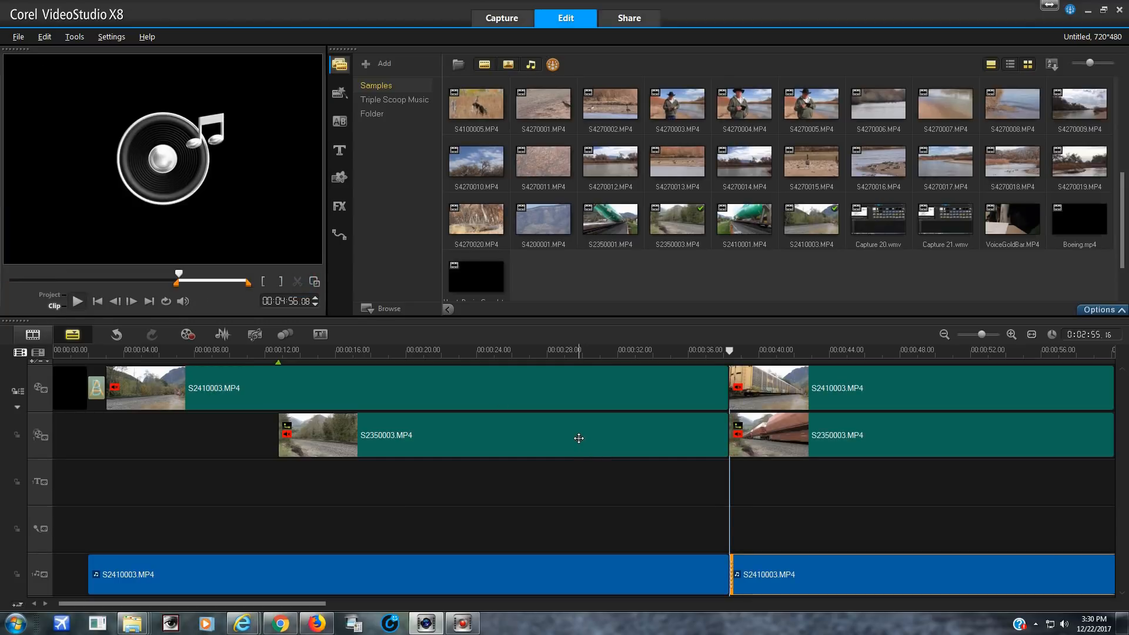
# Delete the S2350003.MP4 section before the 00:00:38.10 cut from the overlay track
pyautogui.click(579, 438)
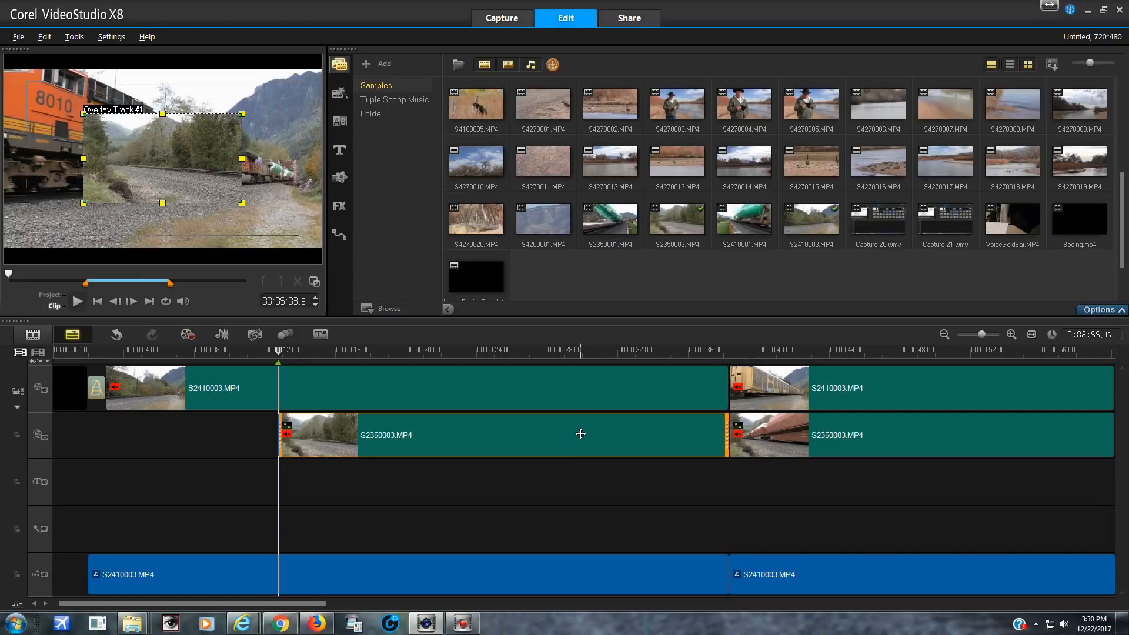
pyautogui.rightClick(580, 435)
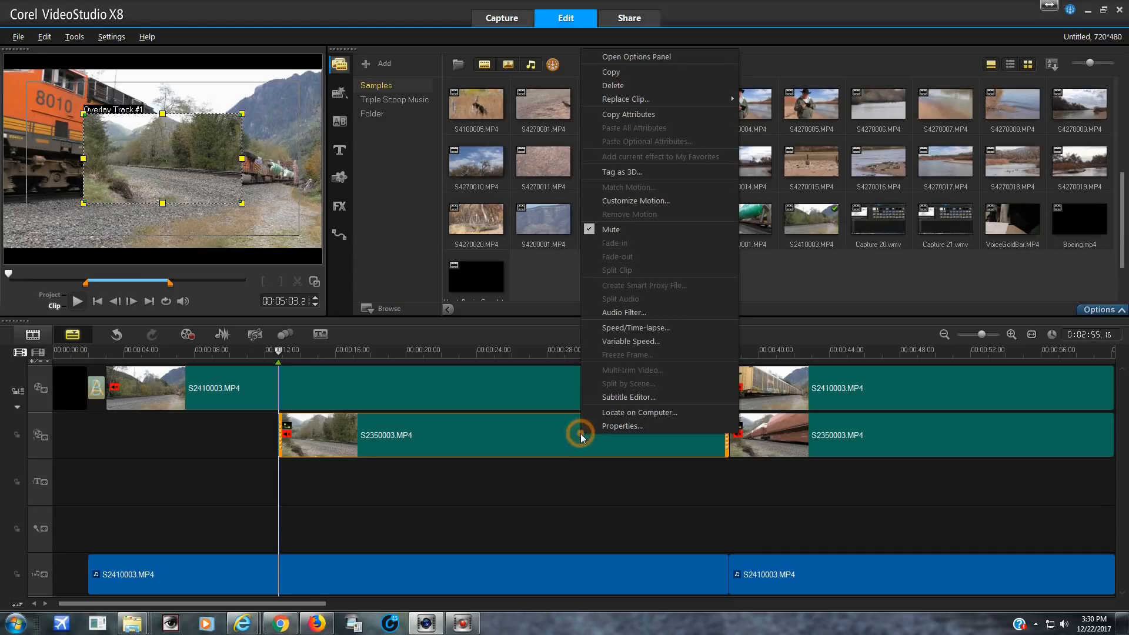
pyautogui.click(631, 86)
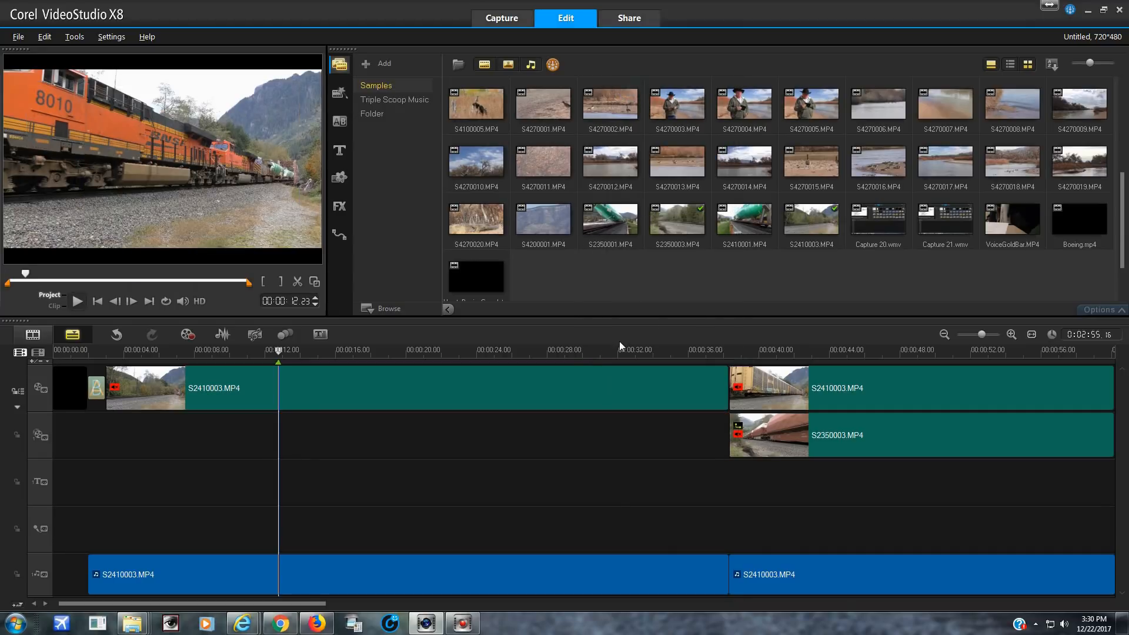
# Split the S2410003.MP4 video clip and the S2350003.MP4 overlay clip at project time 00:01:45.00
pyautogui.click(739, 351)
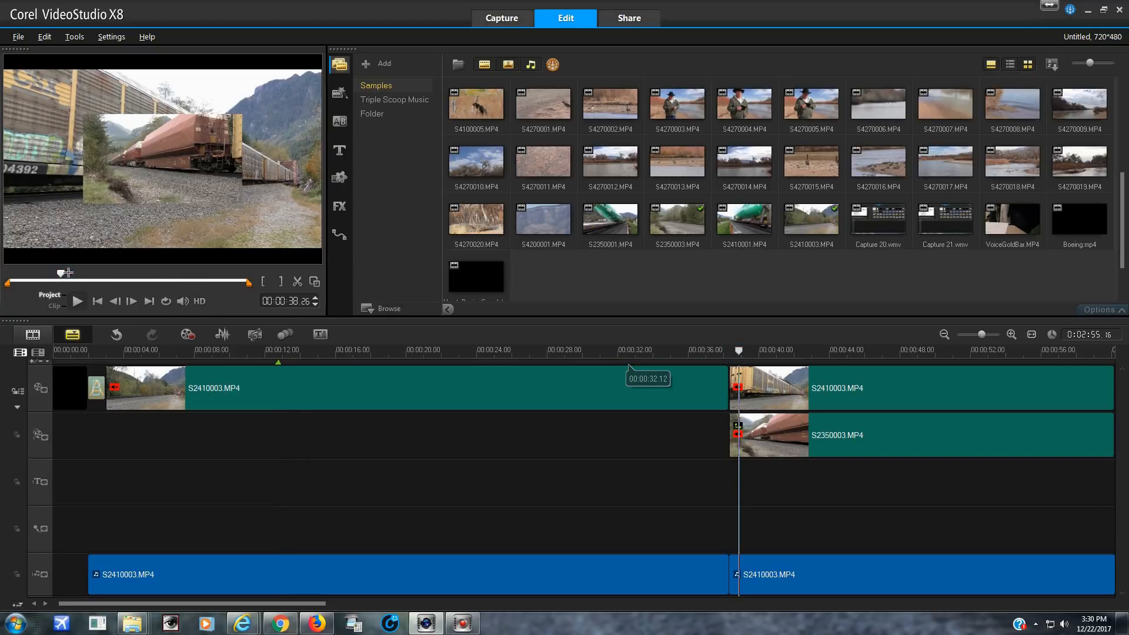
pyautogui.click(74, 273)
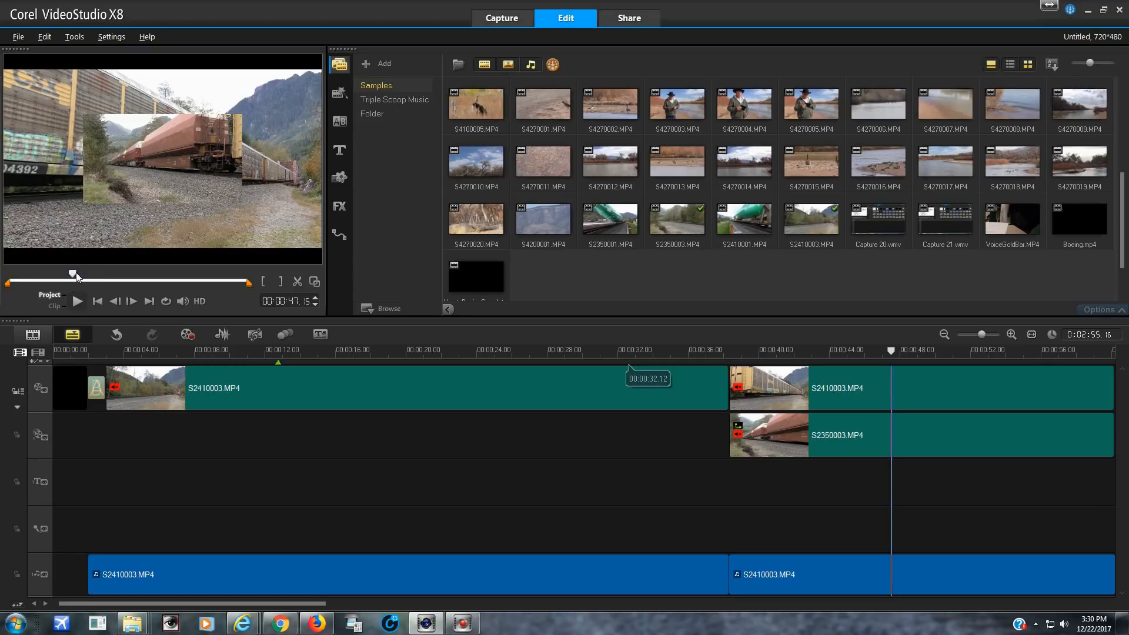
pyautogui.click(83, 272)
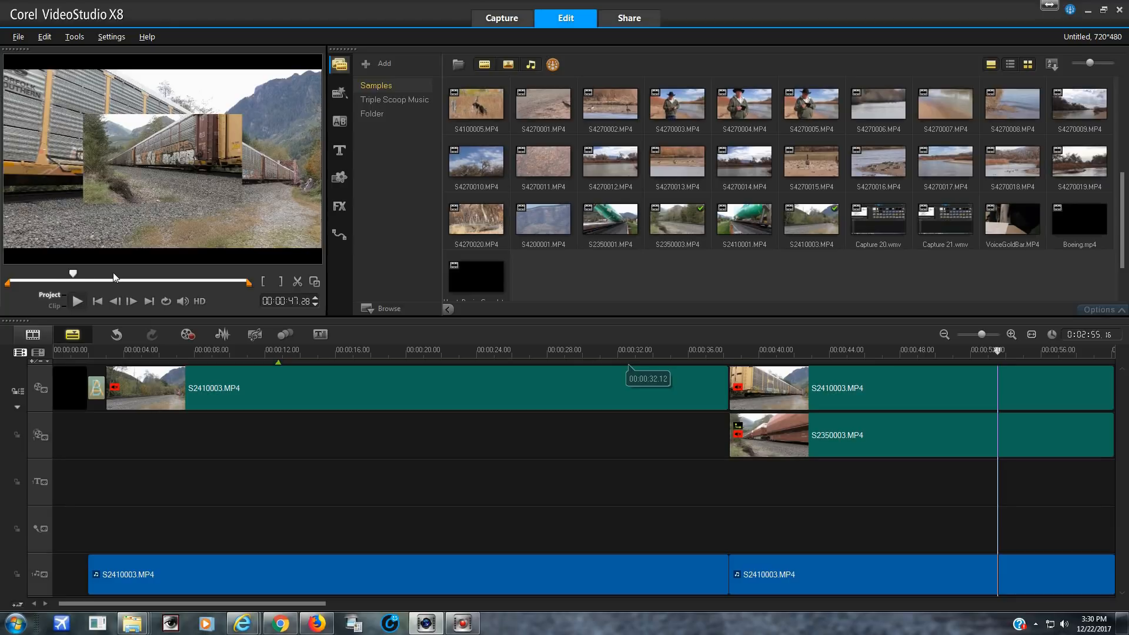
pyautogui.moveTo(79, 272); pyautogui.dragTo(151, 274)
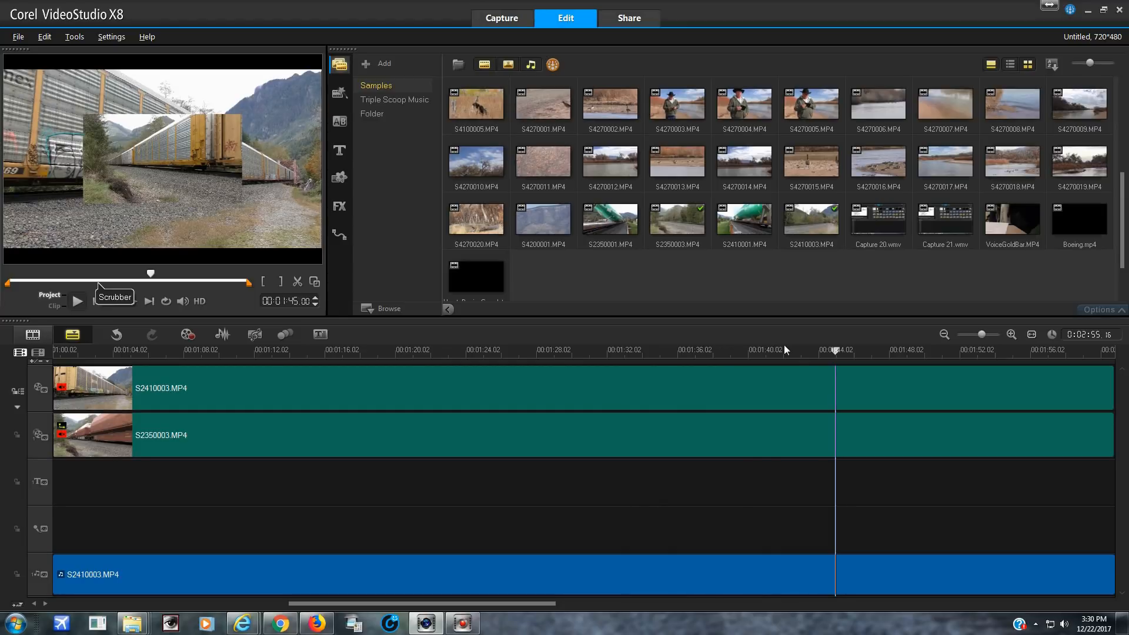
pyautogui.click(298, 282)
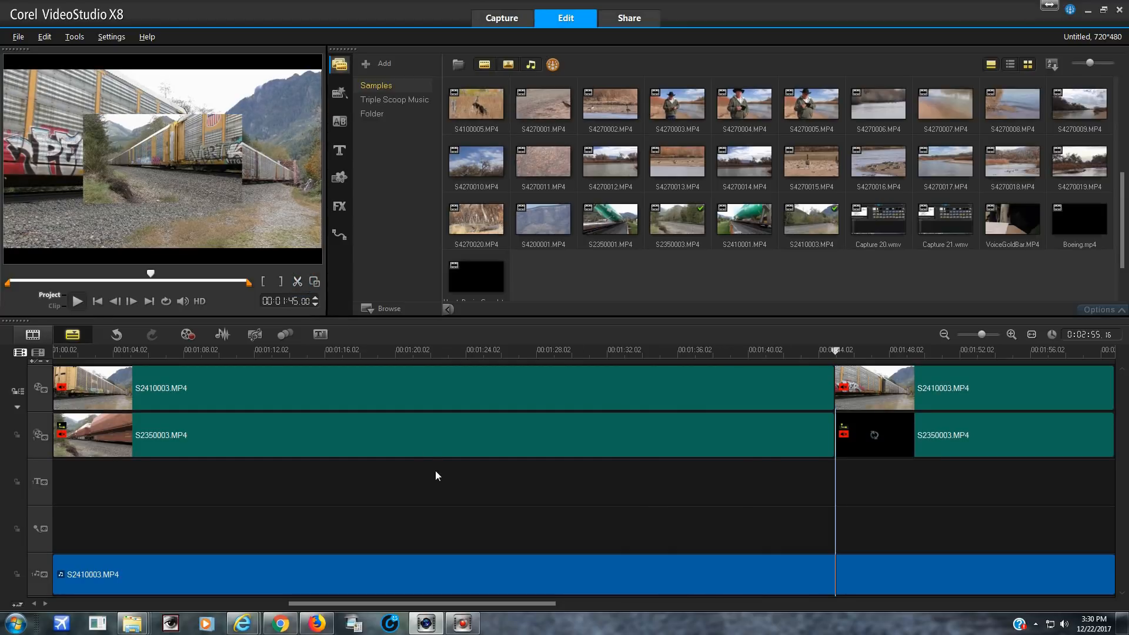
# Delete the S2410003.MP4 section between the two cuts and move the matching S2350003.MP4 overlay section into its place on the video track
pyautogui.click(470, 391)
pyautogui.rightClick(470, 391)
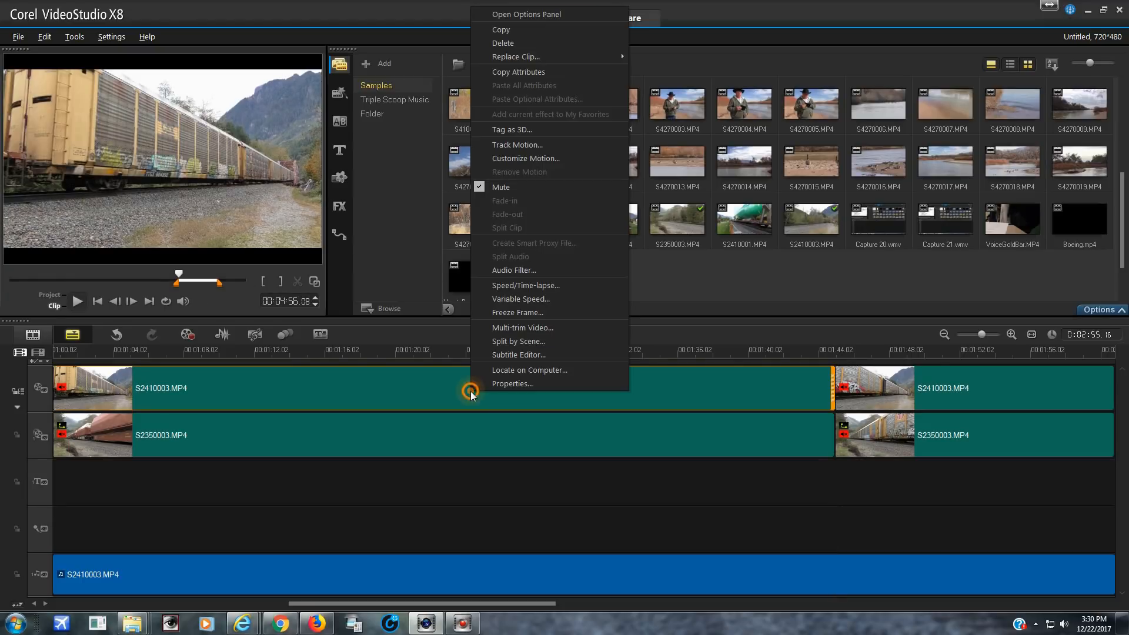
pyautogui.click(510, 47)
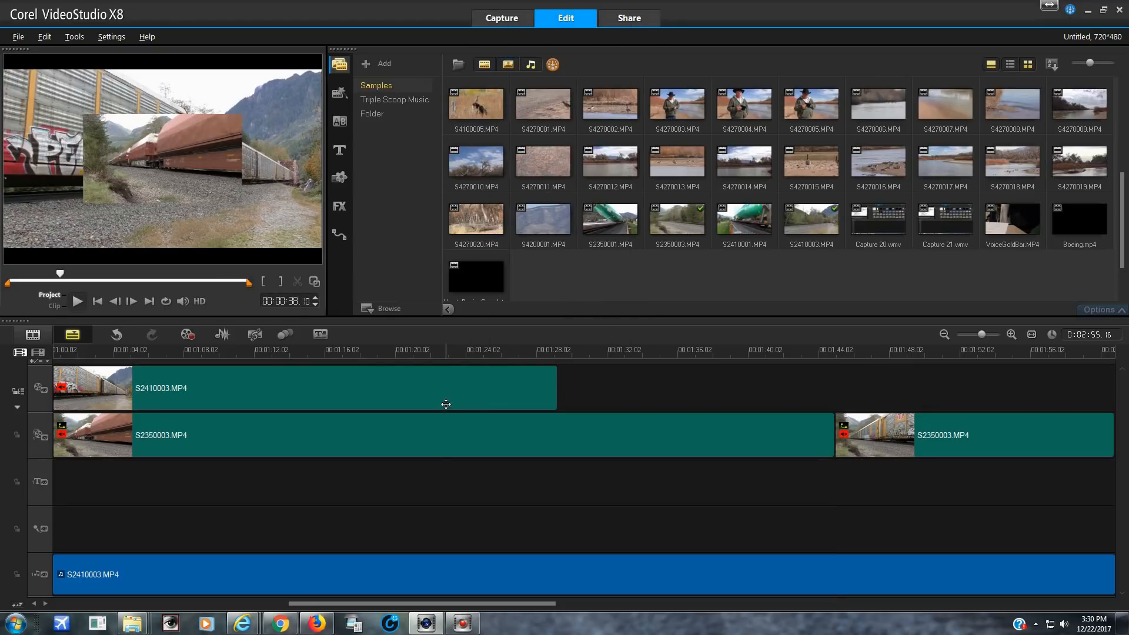
pyautogui.moveTo(434, 399); pyautogui.dragTo(431, 400)
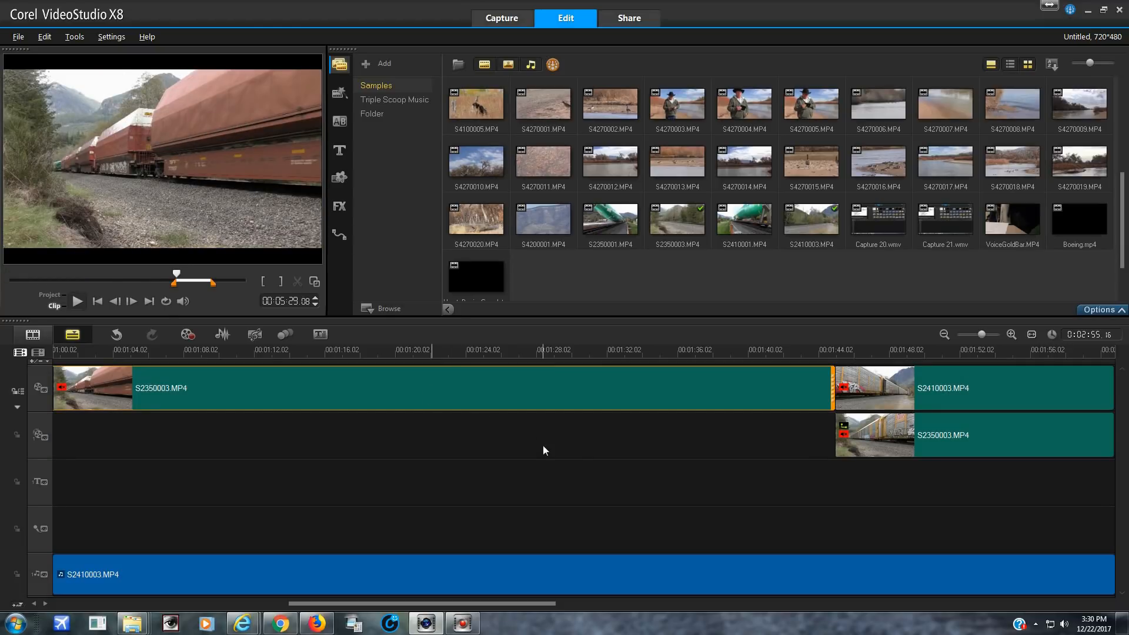
# Locate the last locomotive leaving the main camera's view and split the video, overlay and audio clips at project time 00:02:33.16
pyautogui.click(768, 352)
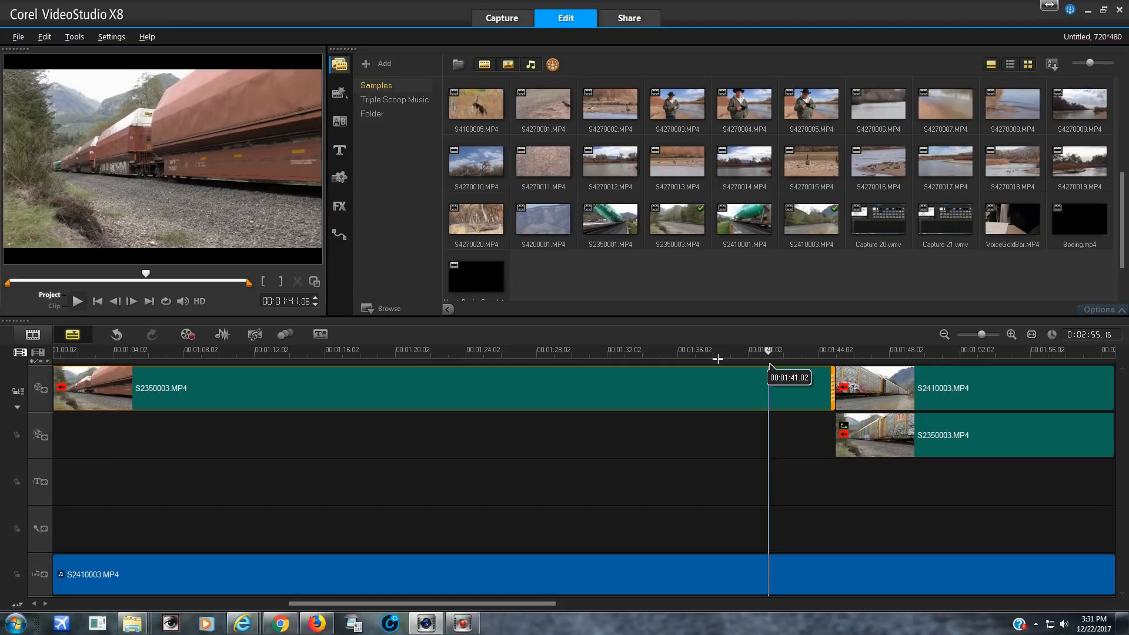
pyautogui.moveTo(769, 351); pyautogui.dragTo(972, 351)
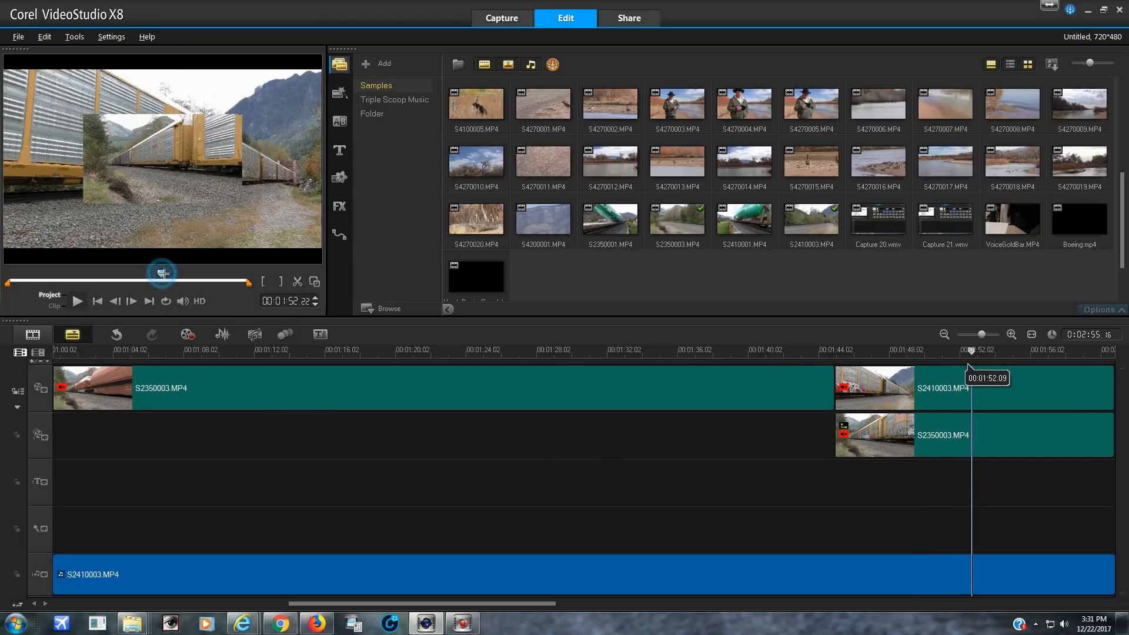
pyautogui.moveTo(162, 273); pyautogui.dragTo(219, 276)
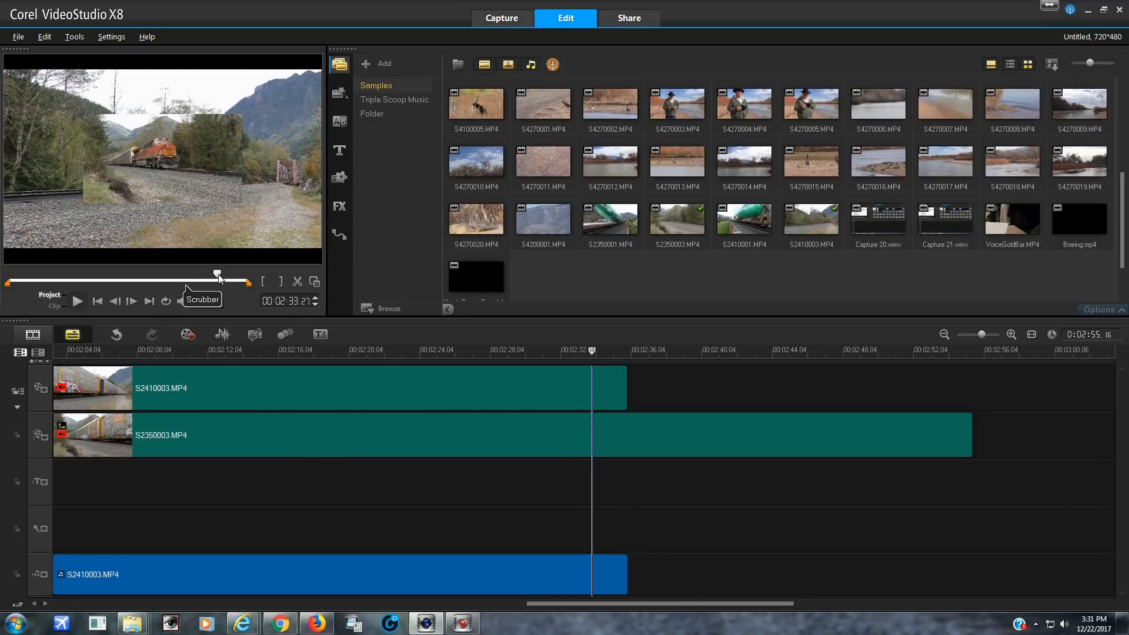
pyautogui.moveTo(219, 278); pyautogui.dragTo(216, 278)
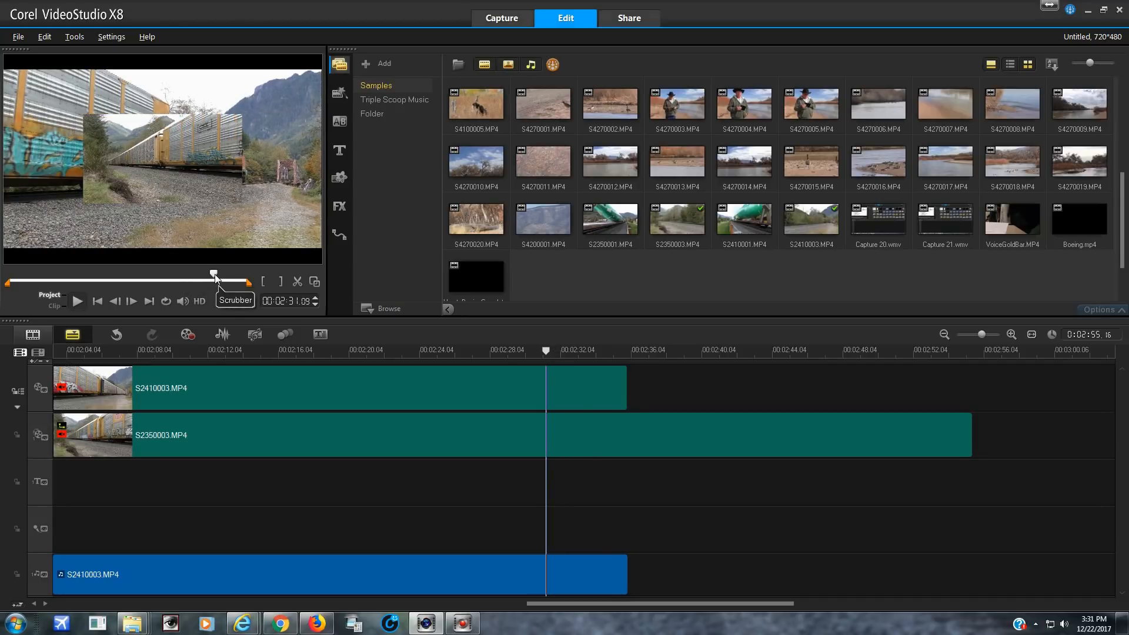
pyautogui.moveTo(215, 278); pyautogui.dragTo(219, 279)
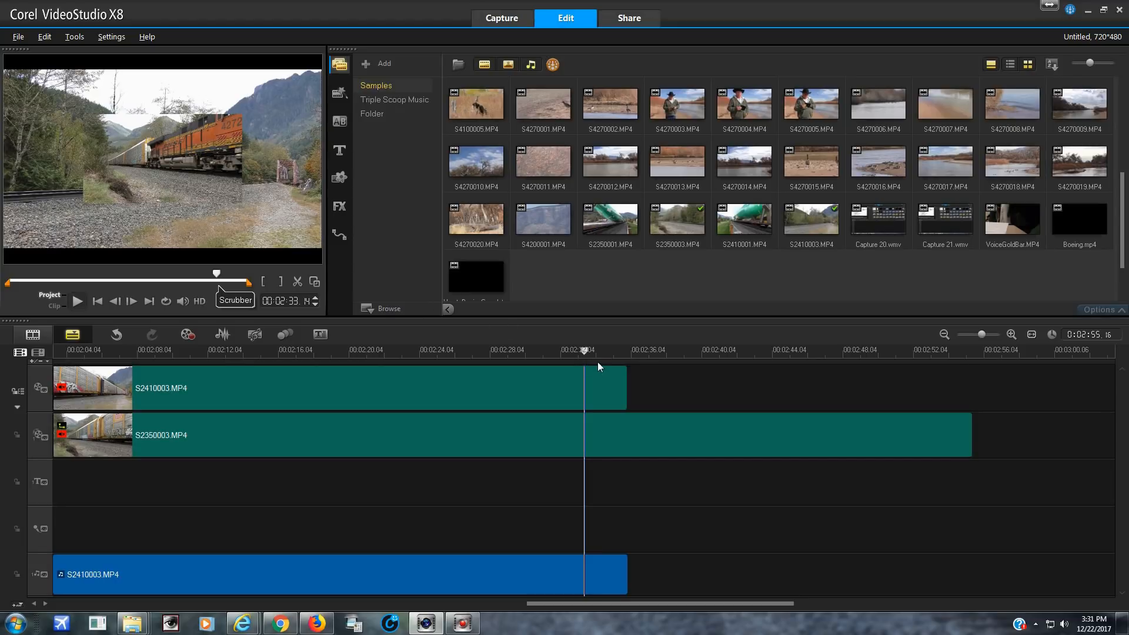
pyautogui.moveTo(584, 350); pyautogui.dragTo(586, 350)
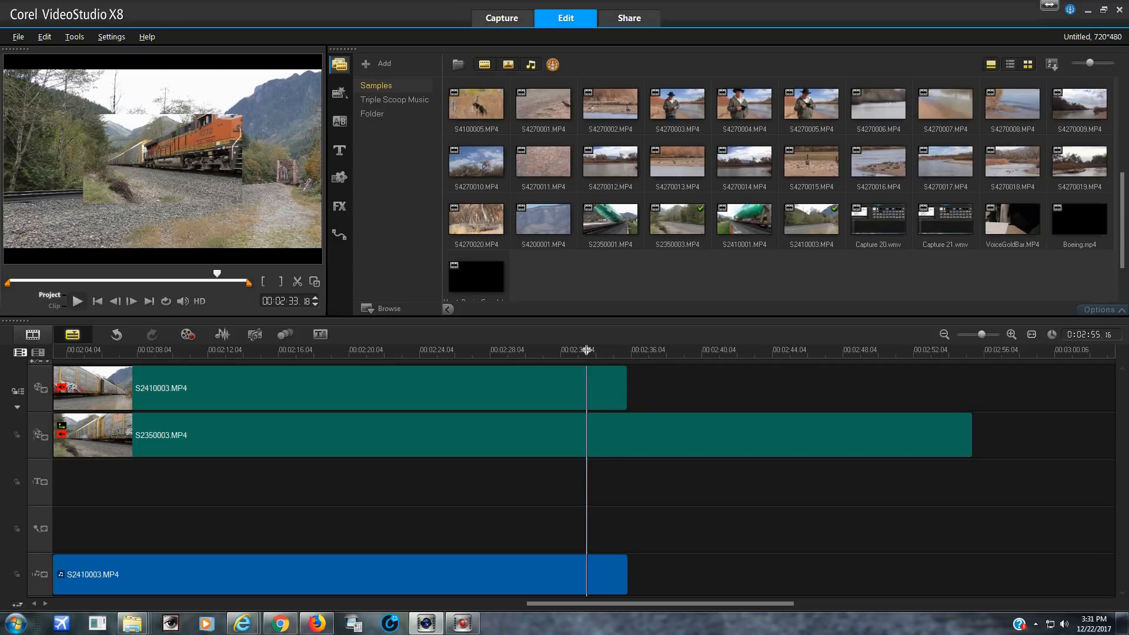
pyautogui.moveTo(587, 350); pyautogui.dragTo(585, 350)
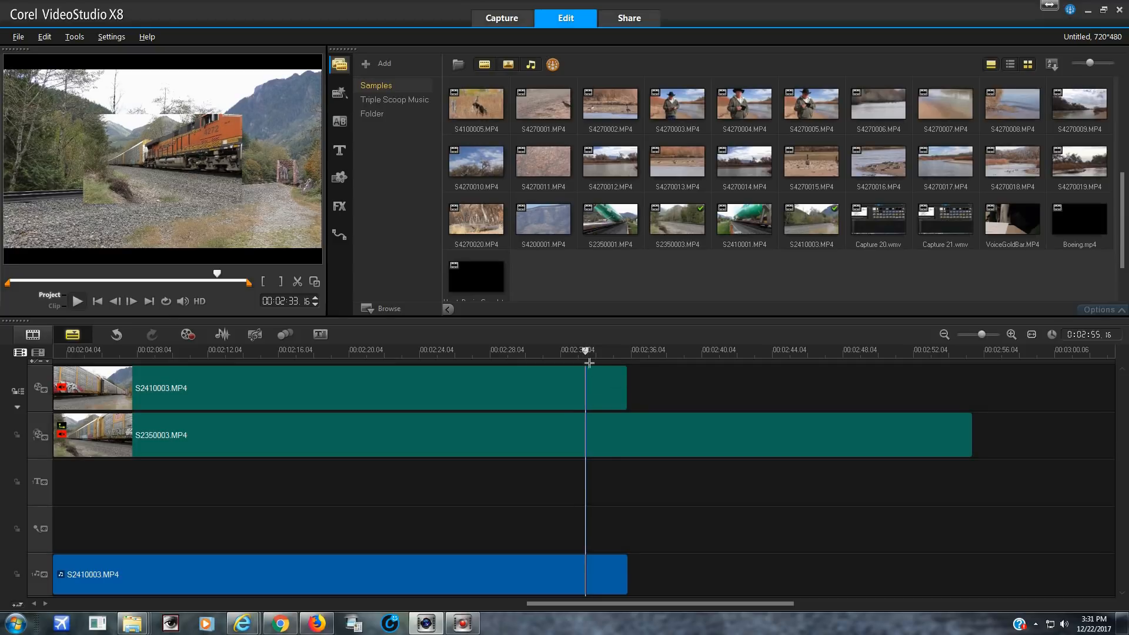
pyautogui.click(298, 282)
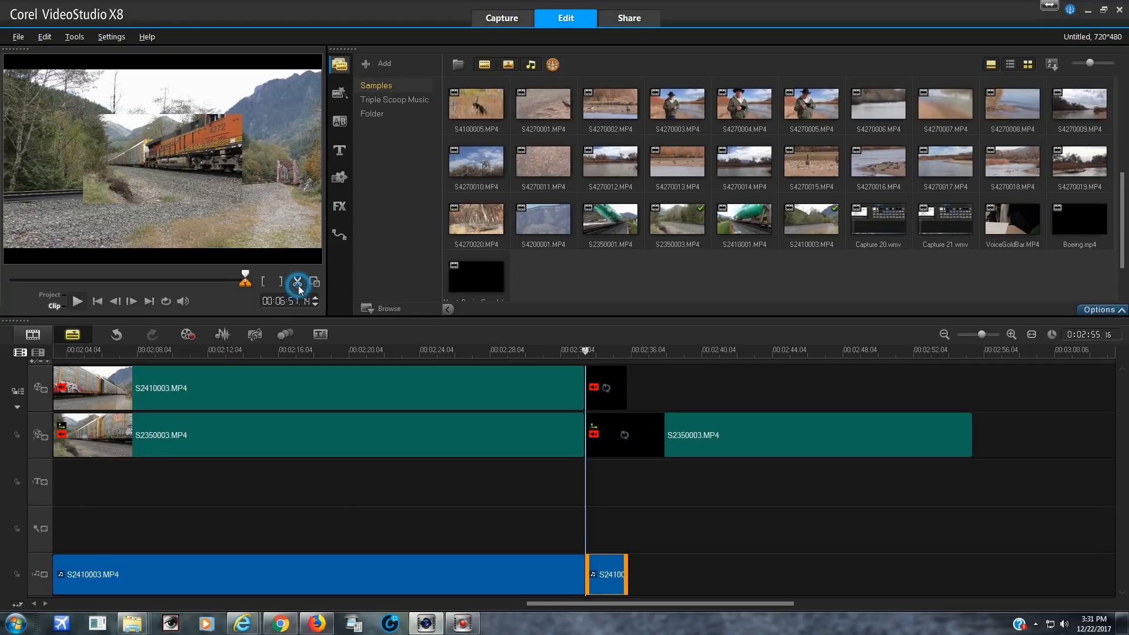
# Delete the S2350003.MP4 overlay section between the cuts at project times 00:01:45.00 and 00:02:33.16
pyautogui.click(414, 430)
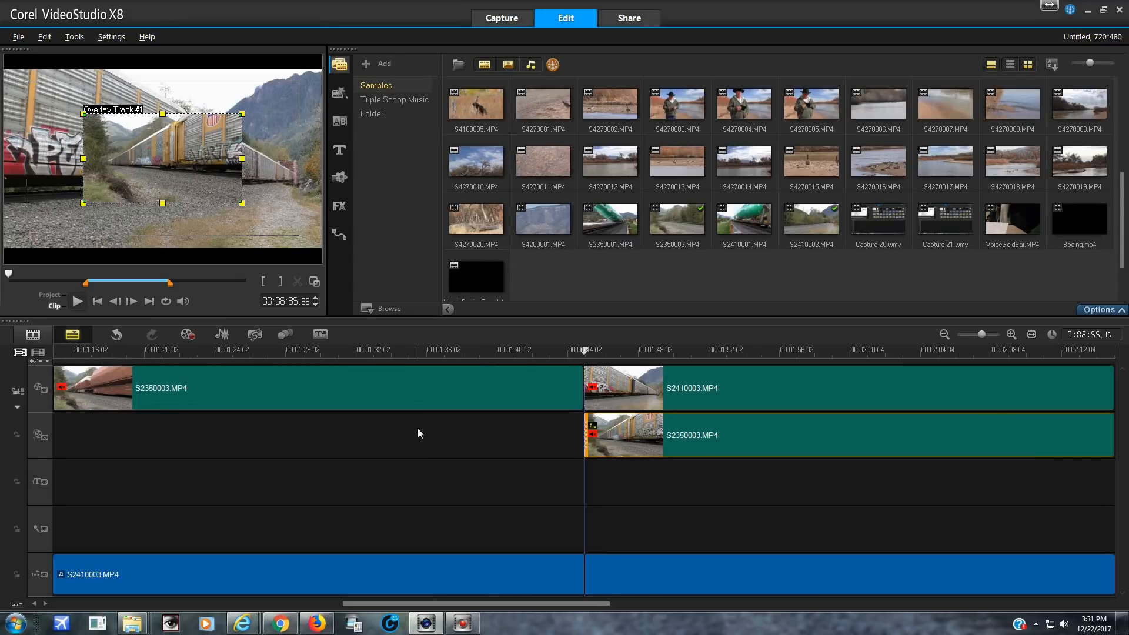
pyautogui.rightClick(417, 428)
pyautogui.rightClick(645, 440)
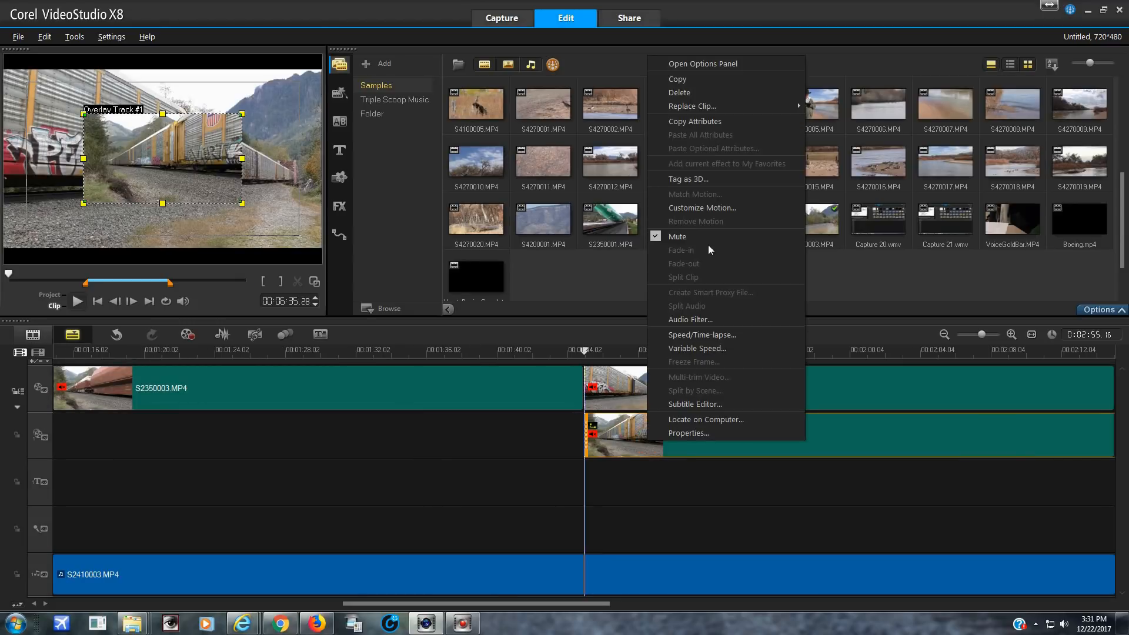
pyautogui.click(679, 92)
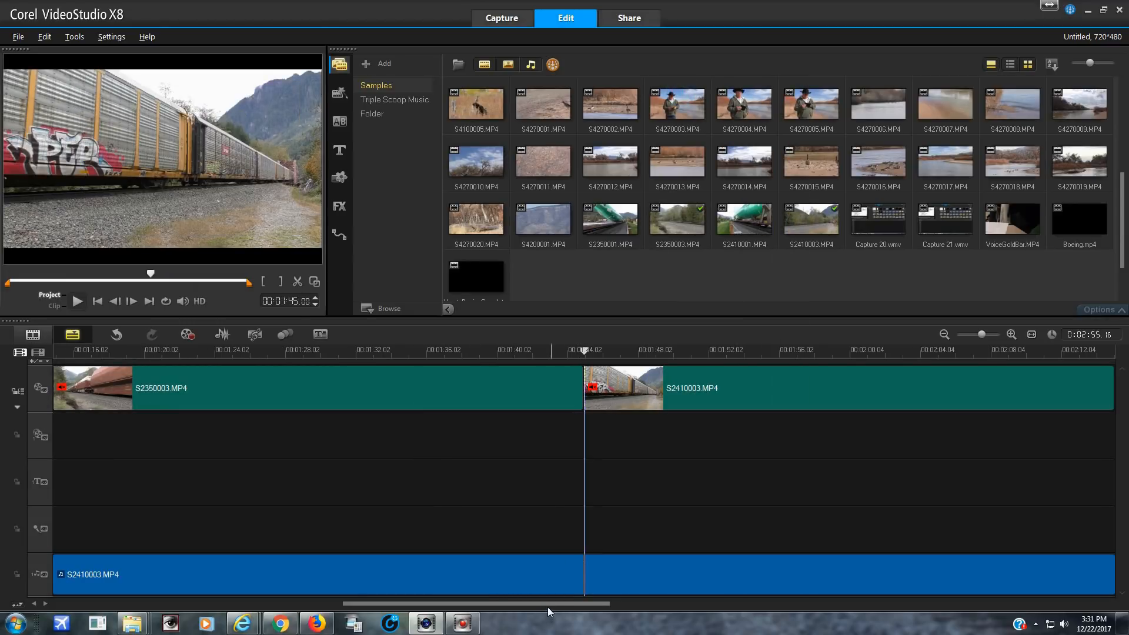
# Delete the short S2410003.MP4 video section after the last cut and move the remaining S2350003.MP4 overlay section into its place on the video track
pyautogui.moveTo(548, 604); pyautogui.dragTo(700, 604)
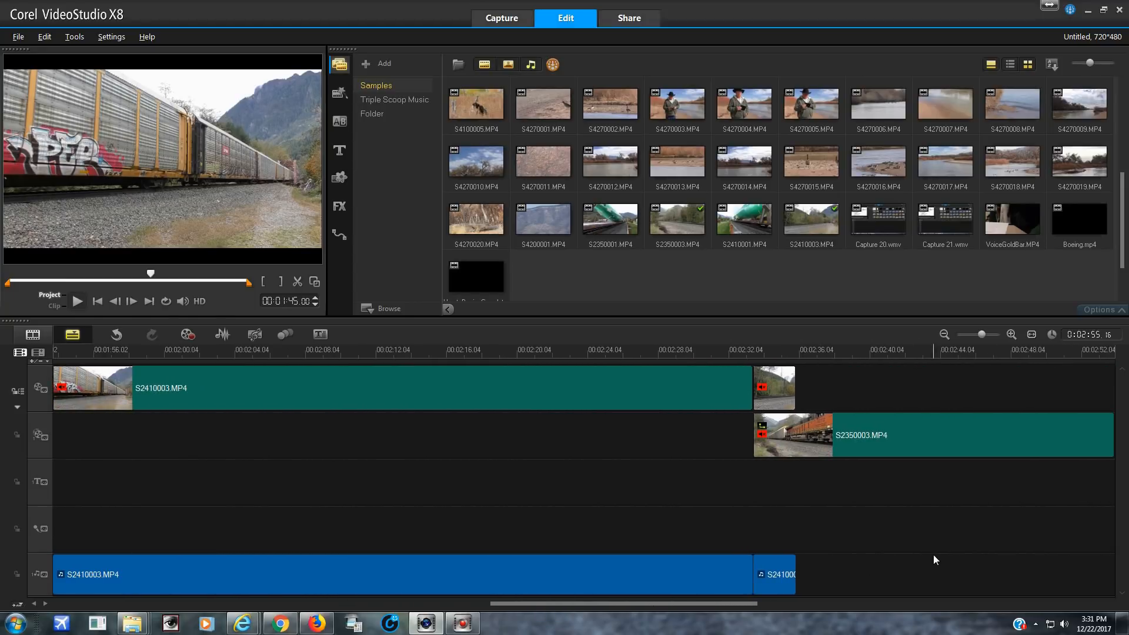
pyautogui.rightClick(782, 388)
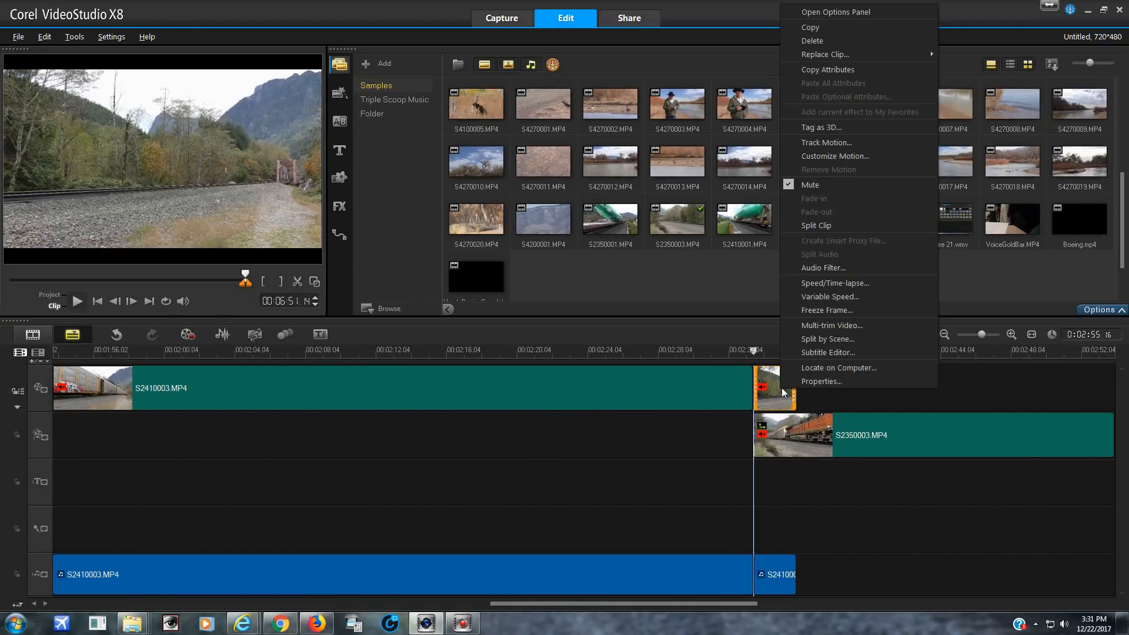
pyautogui.click(805, 40)
pyautogui.click(818, 428)
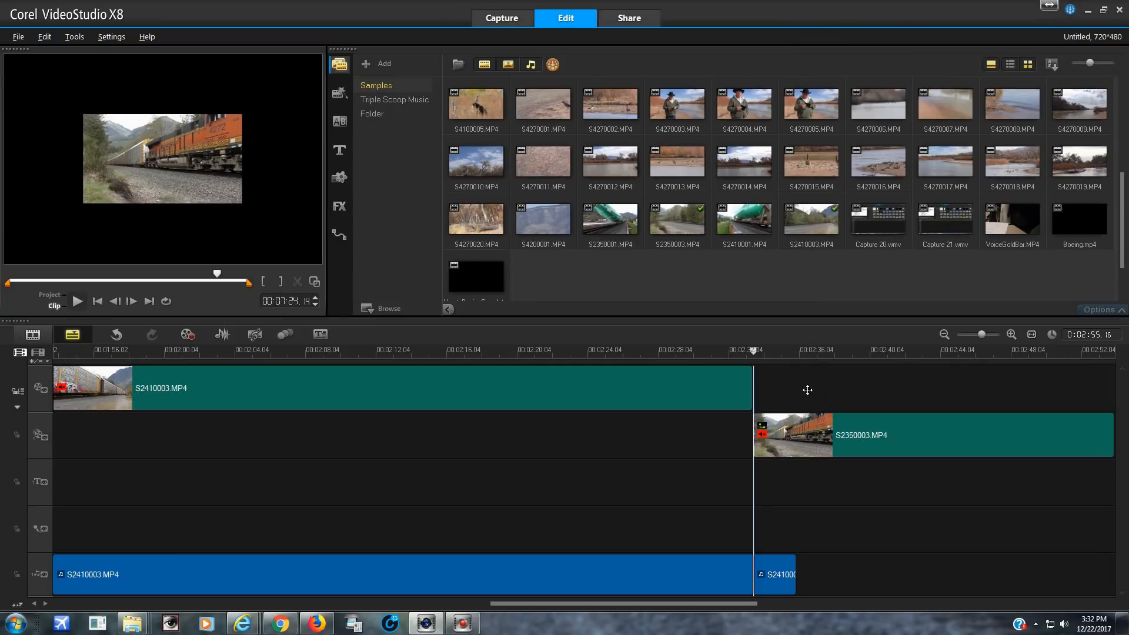
pyautogui.moveTo(808, 384); pyautogui.dragTo(772, 376)
# Trim the end of the final S2350003.MP4 video clip to the end of the audio track at project time 00:02:35.26
pyautogui.click(724, 351)
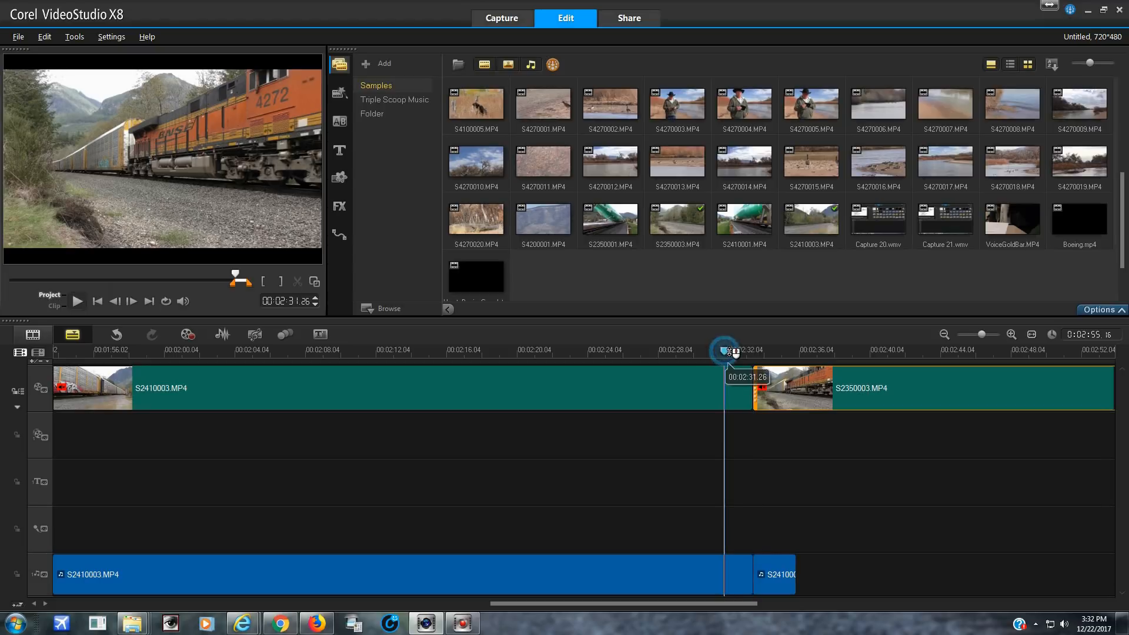
pyautogui.click(746, 350)
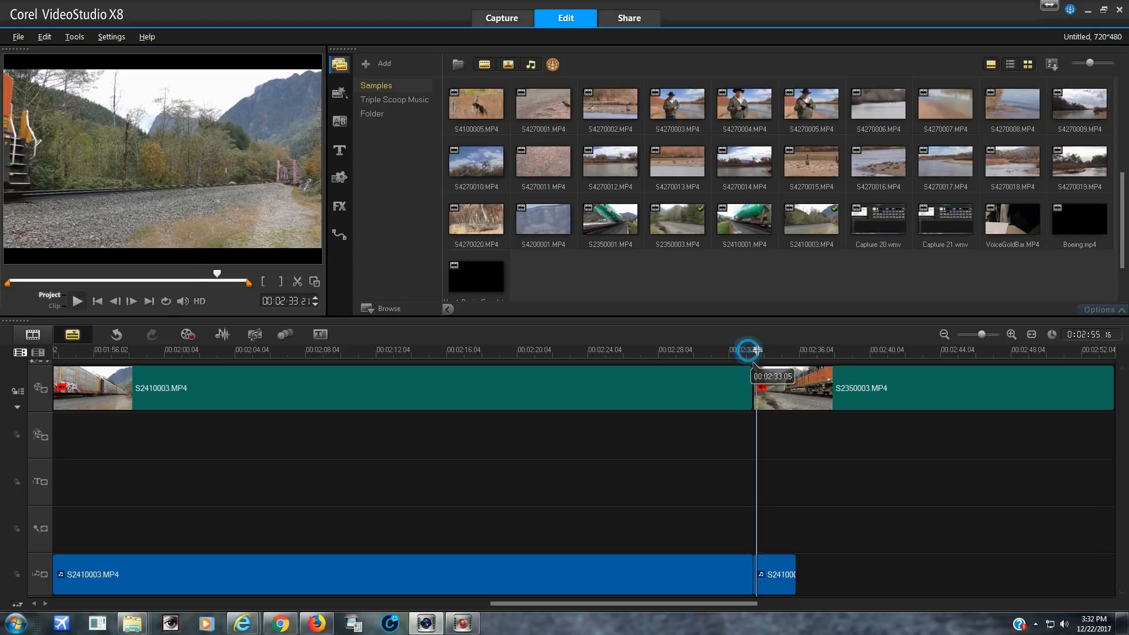
pyautogui.moveTo(747, 350); pyautogui.dragTo(781, 350)
pyautogui.moveTo(790, 350); pyautogui.dragTo(793, 350)
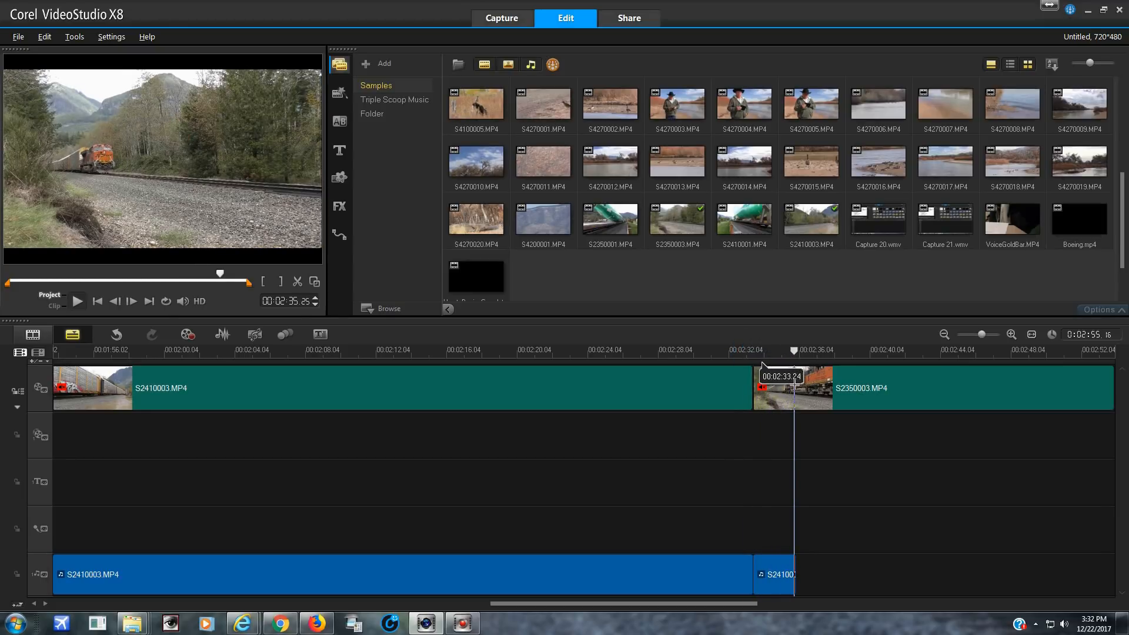
pyautogui.click(763, 369)
pyautogui.click(282, 279)
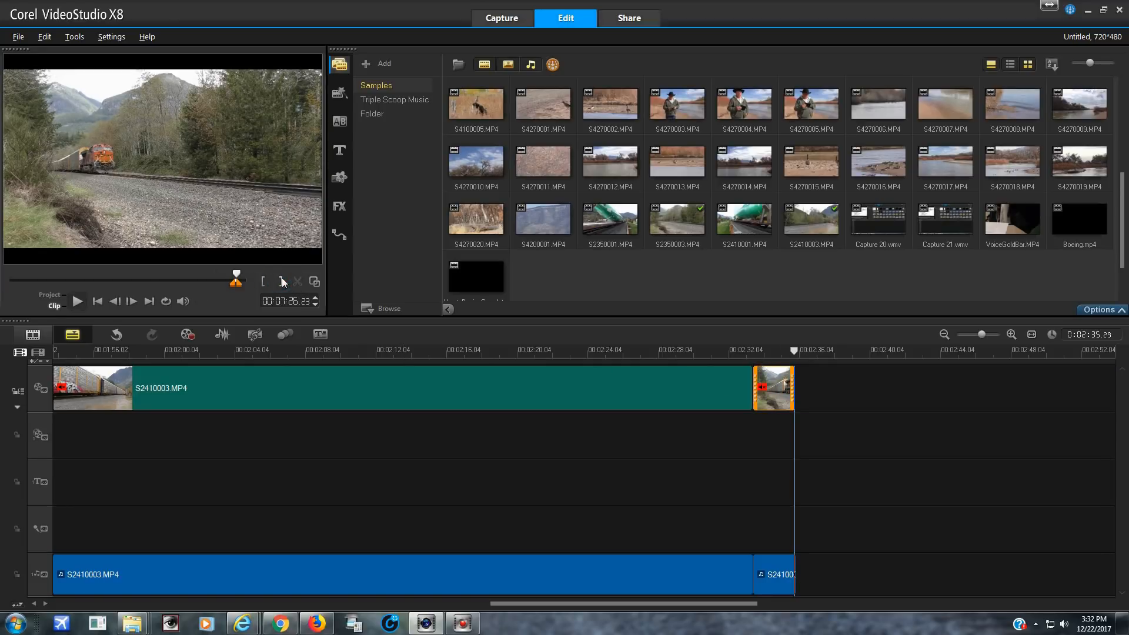
# Add a black (0,0,0) color clip after the final video clip and place a Fade to black transition between them
pyautogui.click(339, 178)
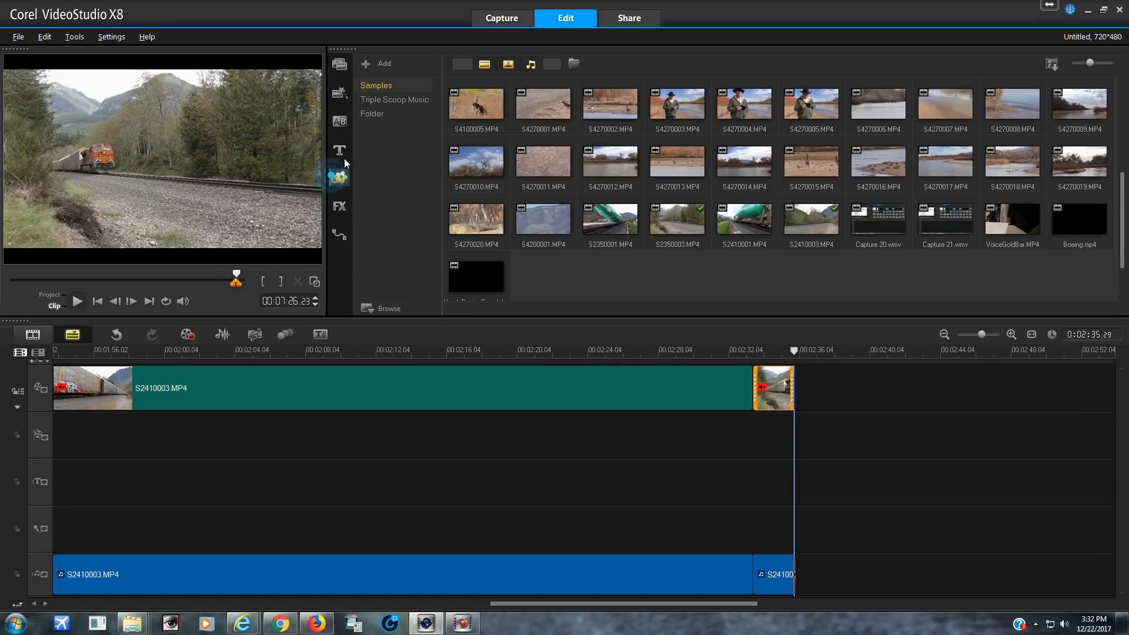
pyautogui.click(394, 65)
pyautogui.click(402, 80)
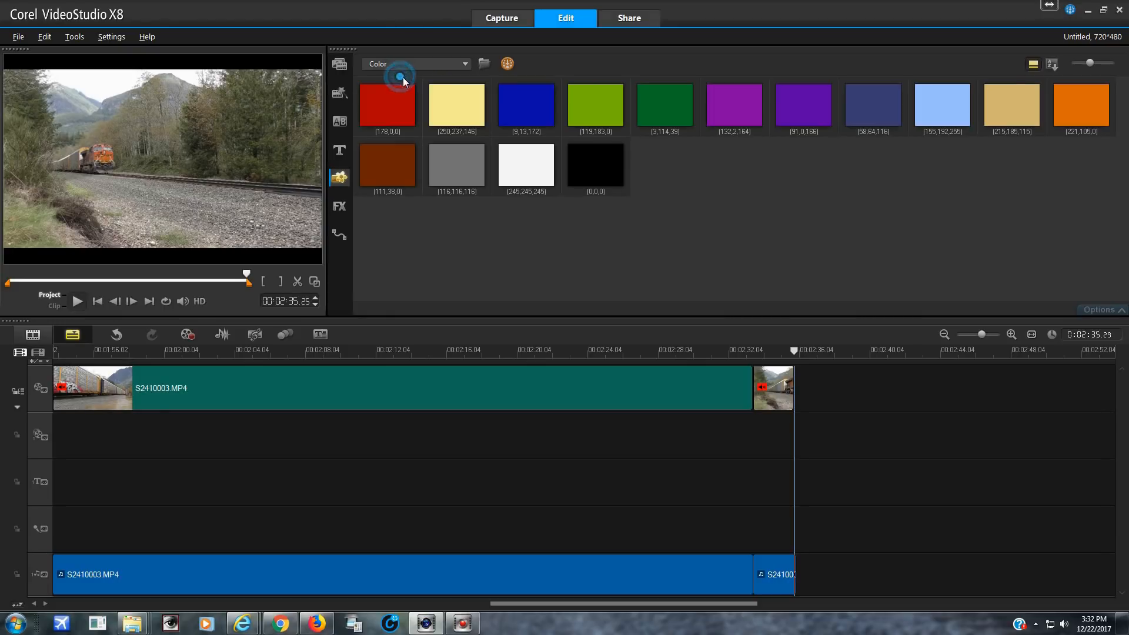
pyautogui.moveTo(592, 166); pyautogui.dragTo(832, 385)
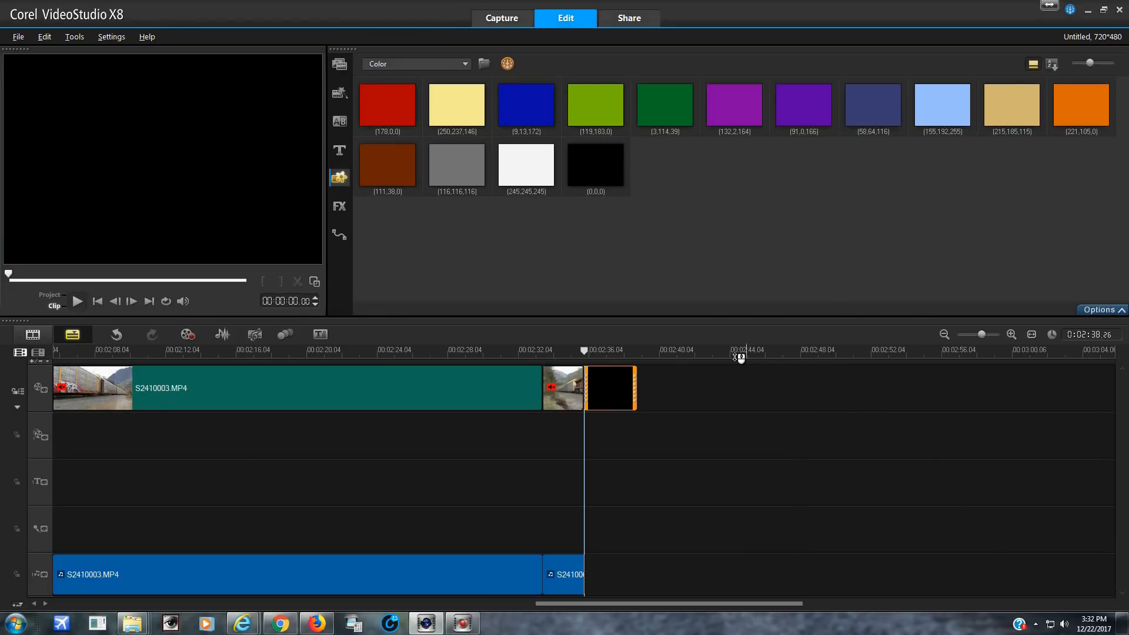
pyautogui.click(346, 124)
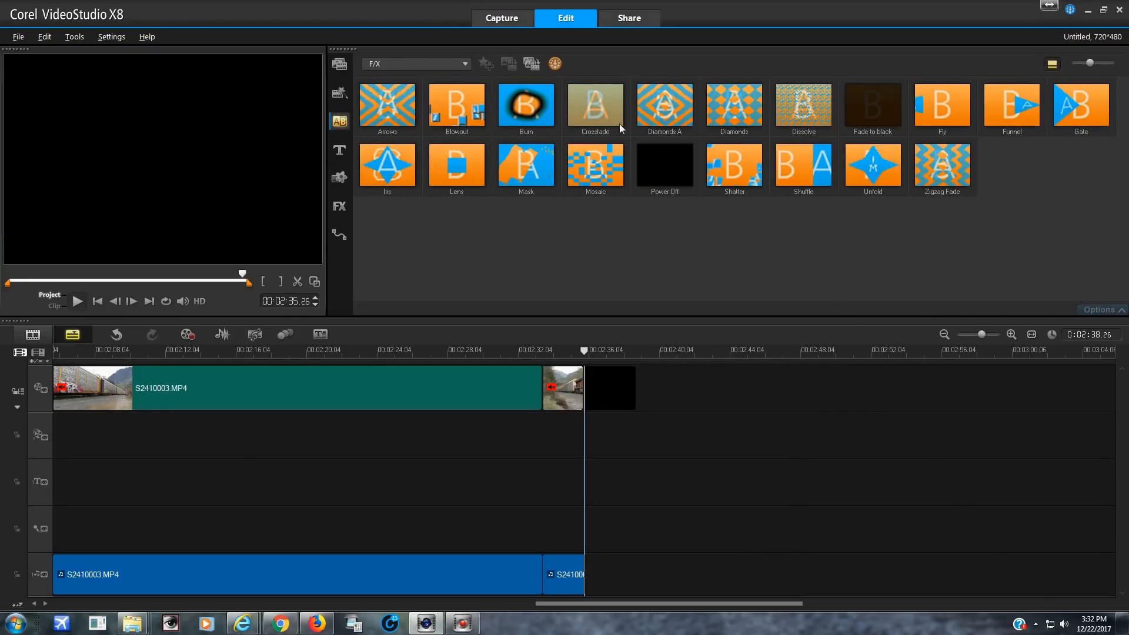
pyautogui.moveTo(851, 119)
pyautogui.mouseDown()
pyautogui.moveTo(765, 247)
pyautogui.moveTo(593, 364)
pyautogui.moveTo(642, 370)
pyautogui.moveTo(588, 382)
pyautogui.mouseUp()
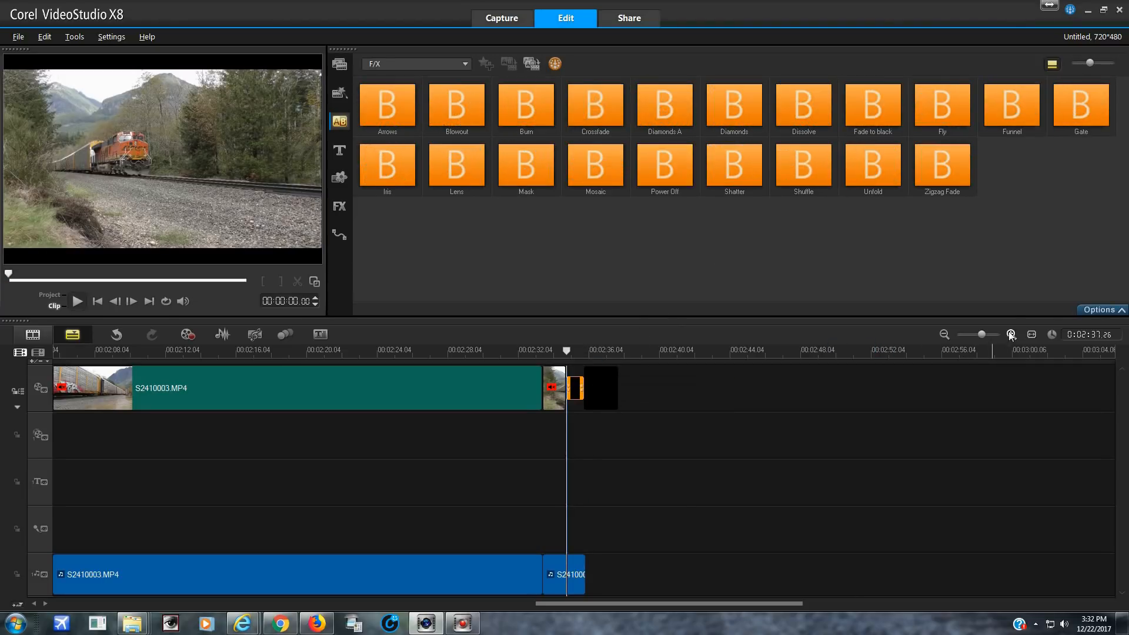
# Apply a fade-out to the last S2410003.MP4 audio clip and a fade-in to the first S2410003.MP4 audio clip
pyautogui.click(1012, 334)
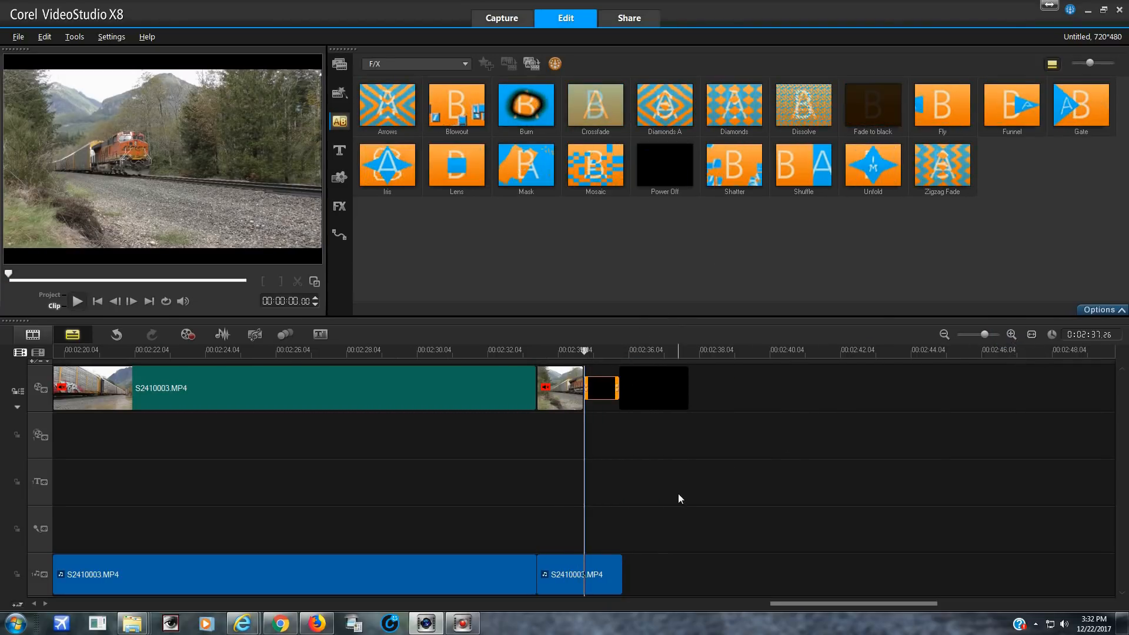
pyautogui.click(592, 569)
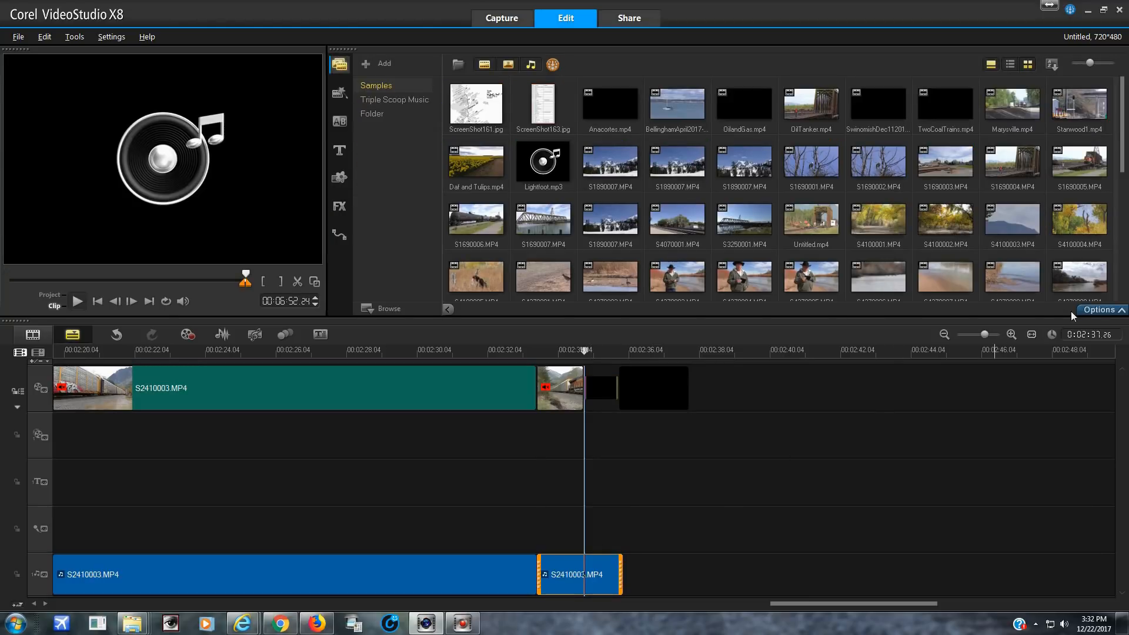
pyautogui.click(1089, 312)
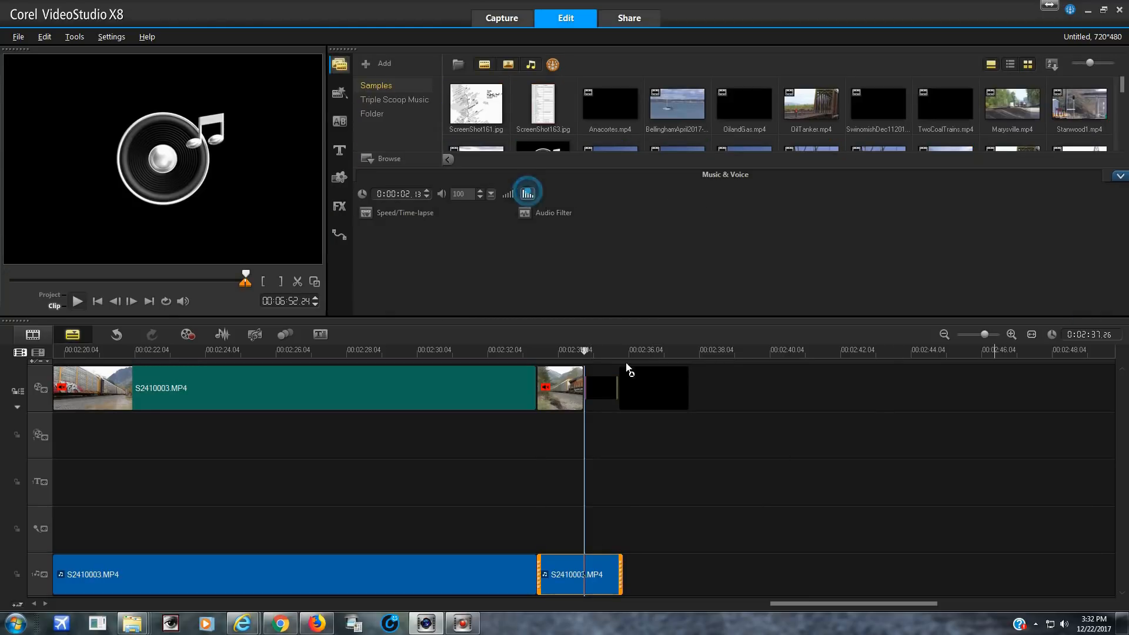
pyautogui.moveTo(802, 604); pyautogui.dragTo(85, 599)
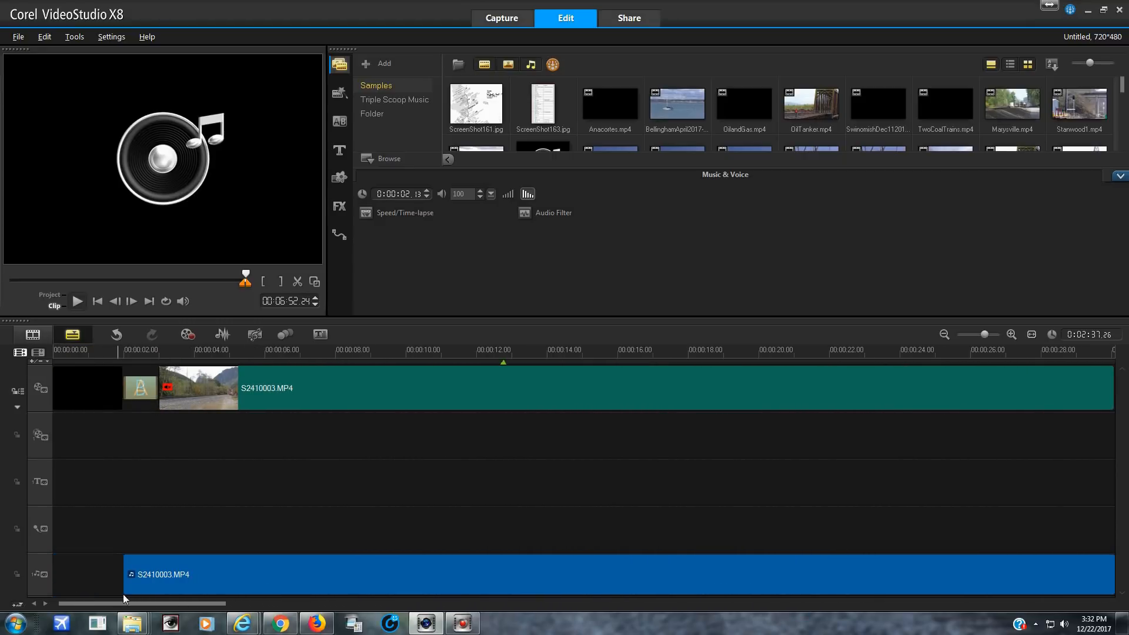
pyautogui.click(172, 565)
pyautogui.click(510, 193)
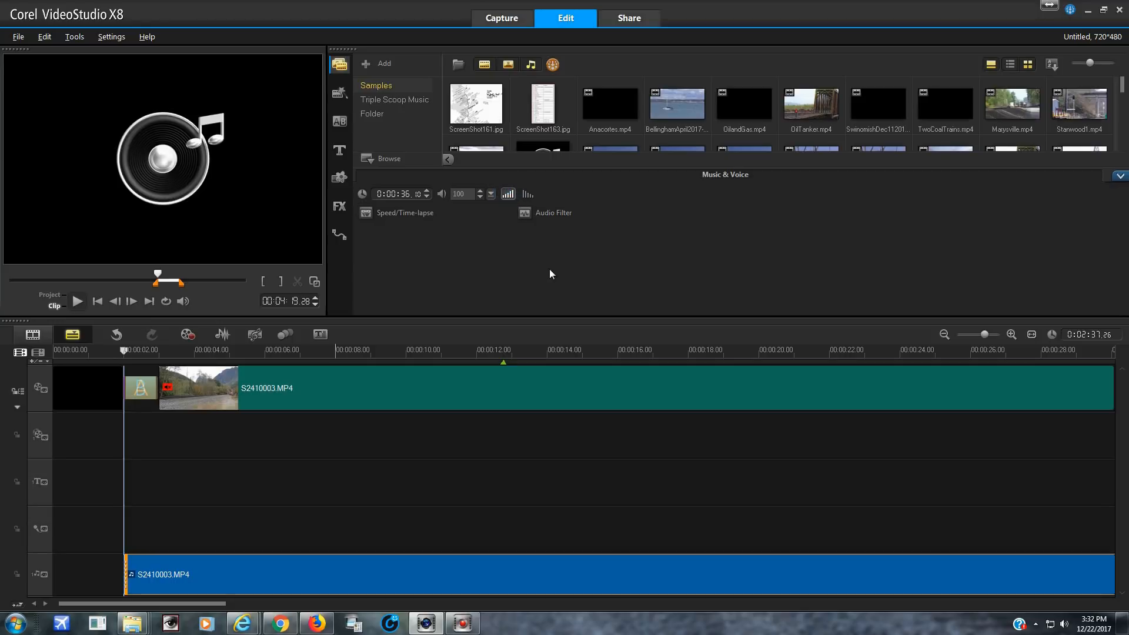
# Open the Share workspace for exporting the project
pyautogui.click(624, 18)
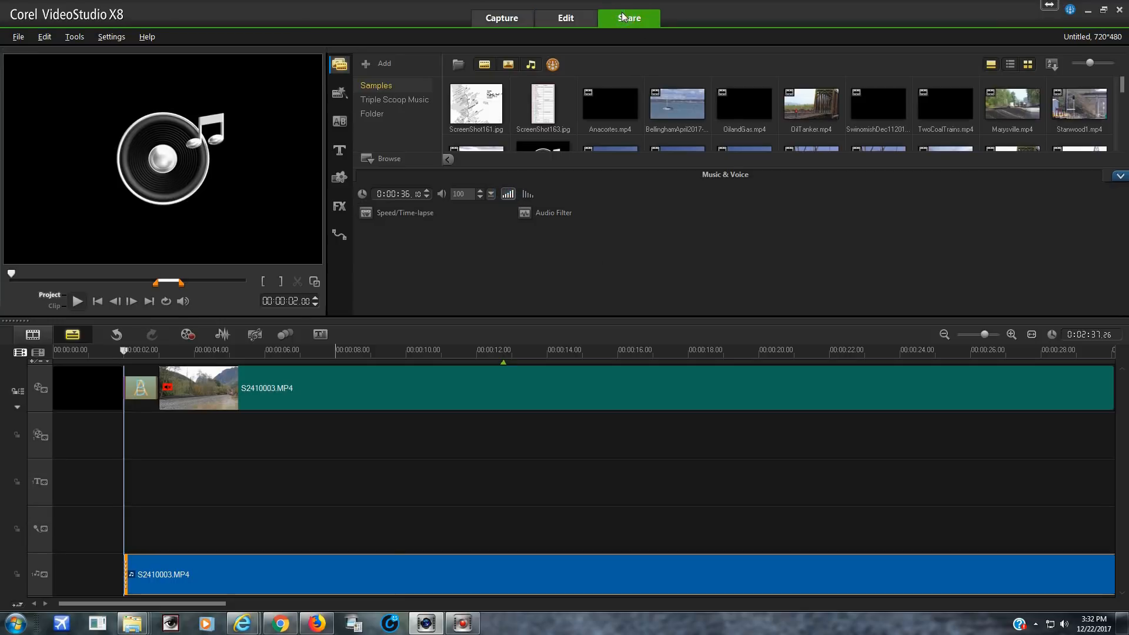